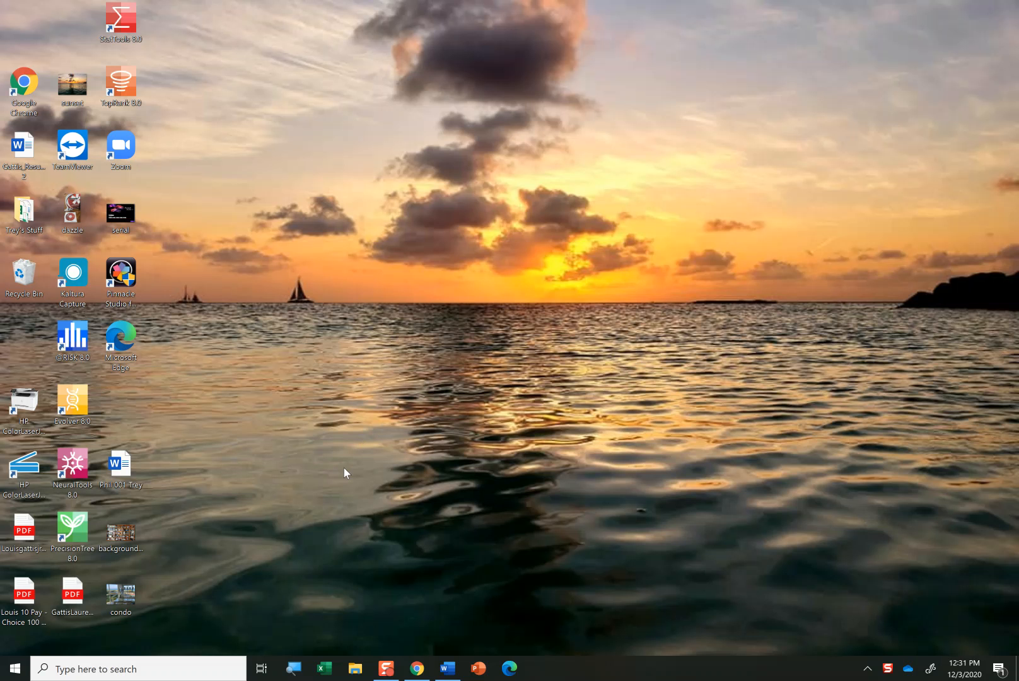
Open Excel and create a new blank workbook.
click(323, 673)
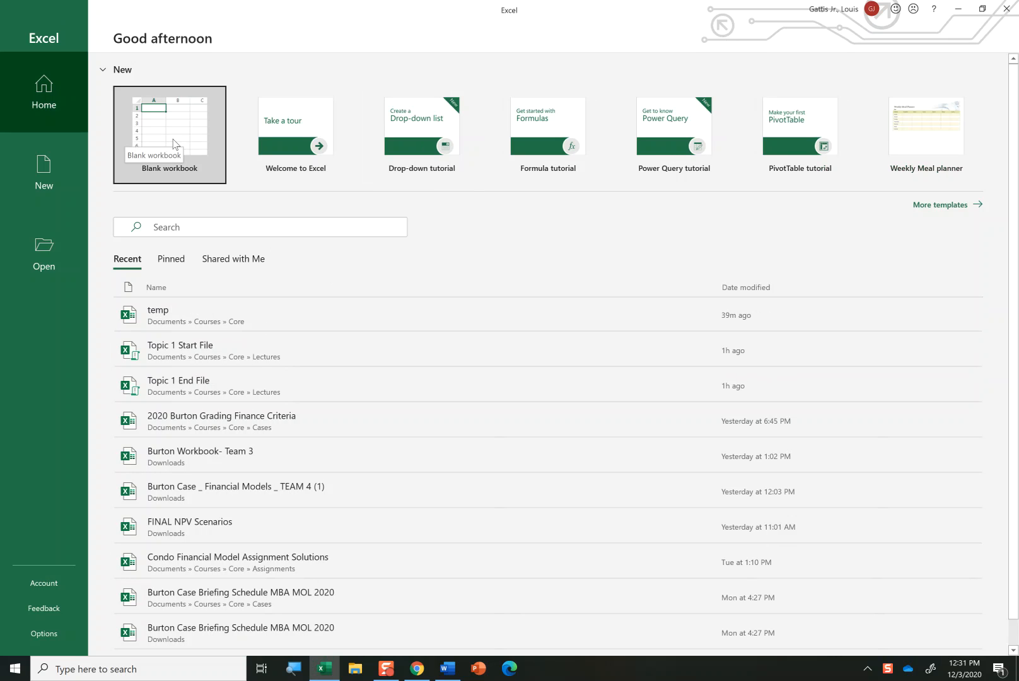
click(181, 134)
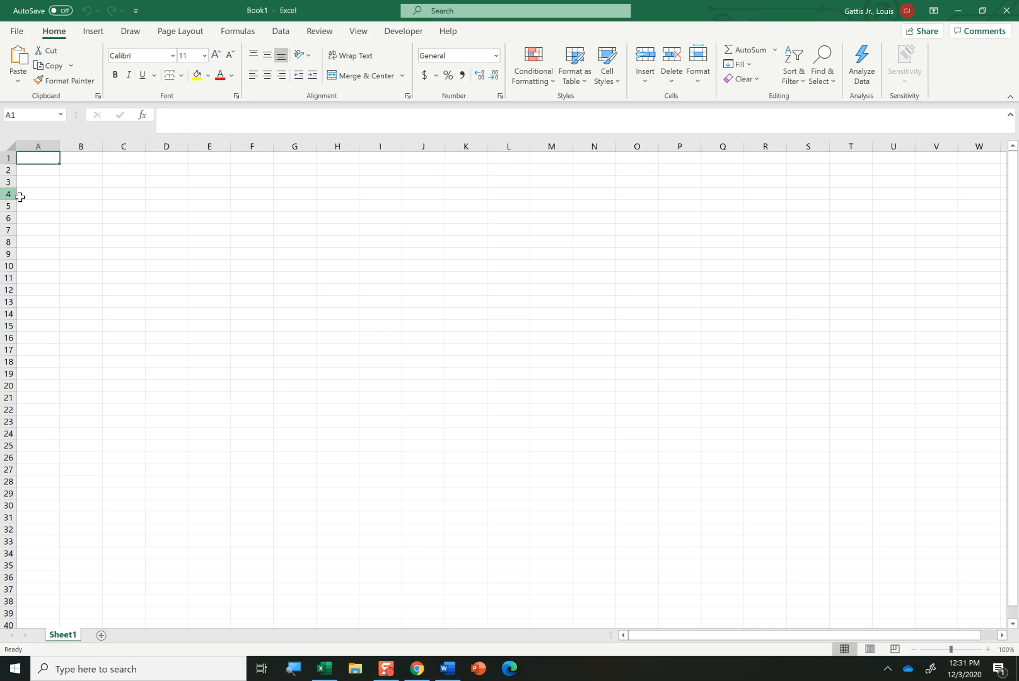
Review the available file, formatting, insertion, drawing, page layout, formula and data commands, including the calculation options and what-if analysis tools.
click(15, 32)
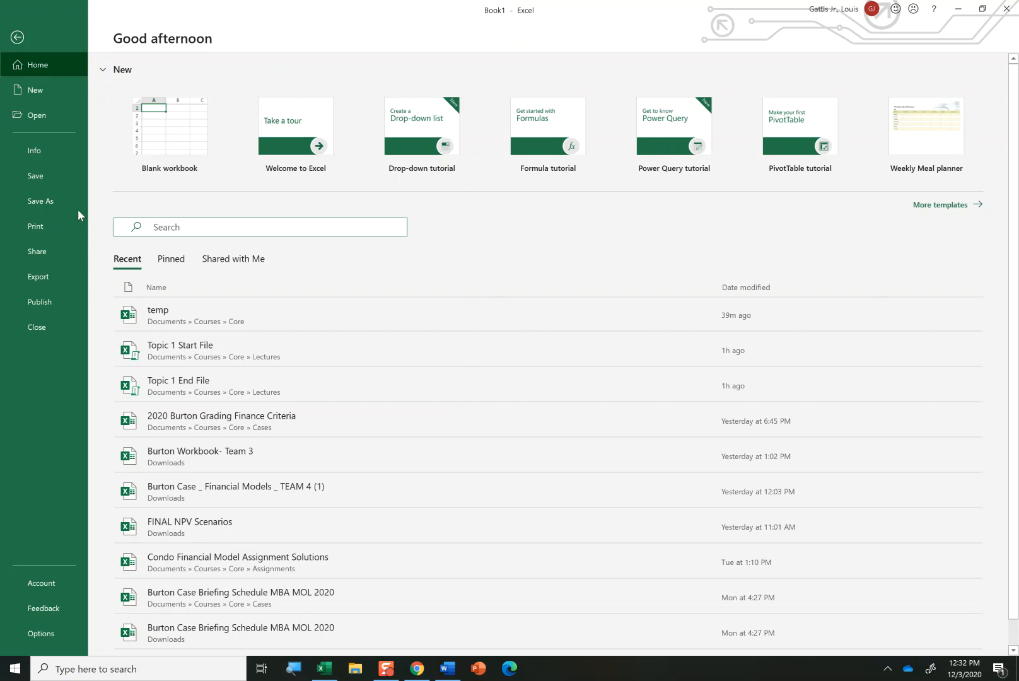
key(Escape)
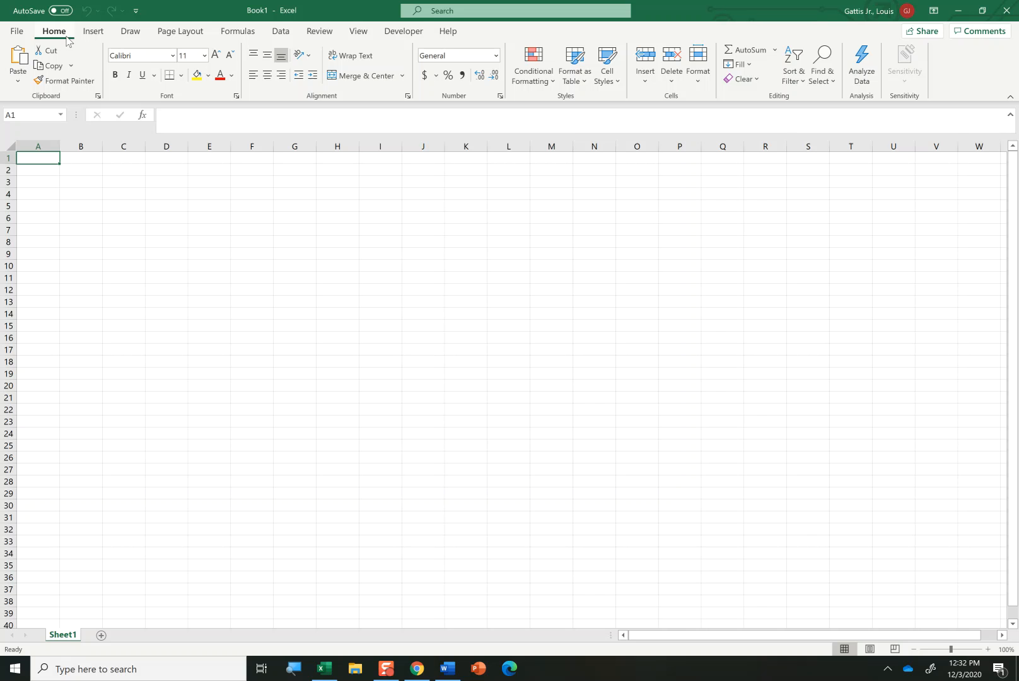
click(14, 86)
click(14, 85)
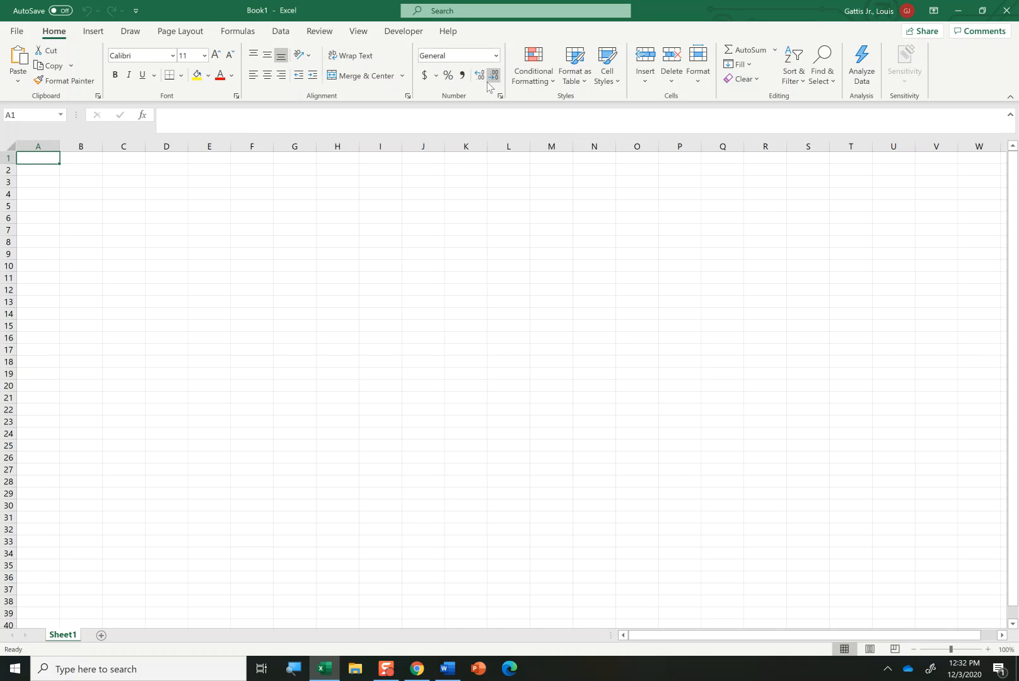
click(95, 32)
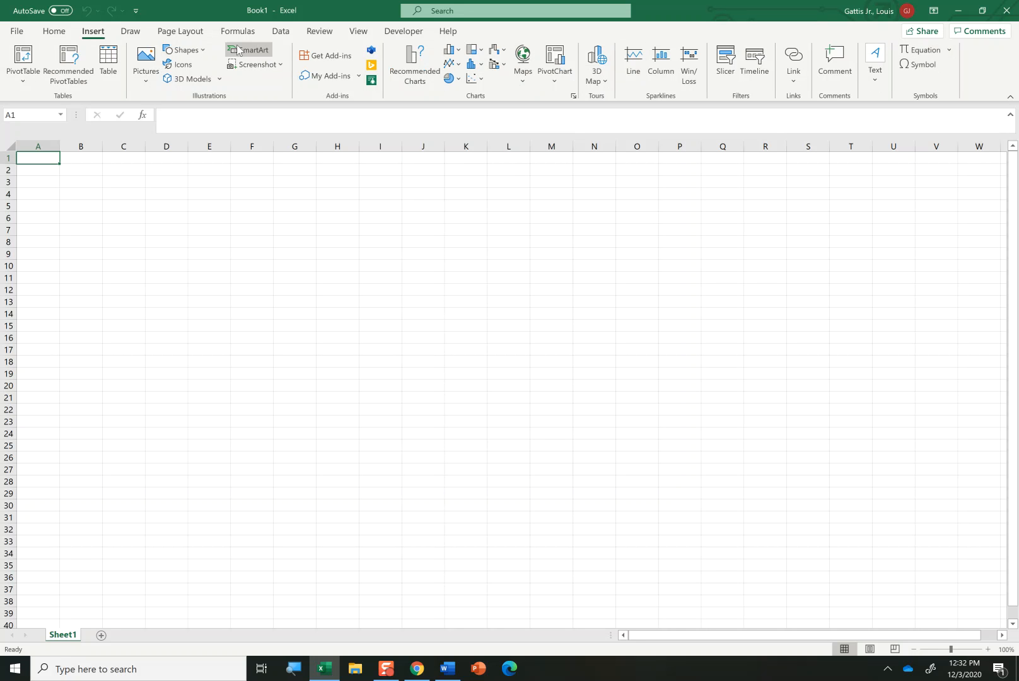
click(126, 32)
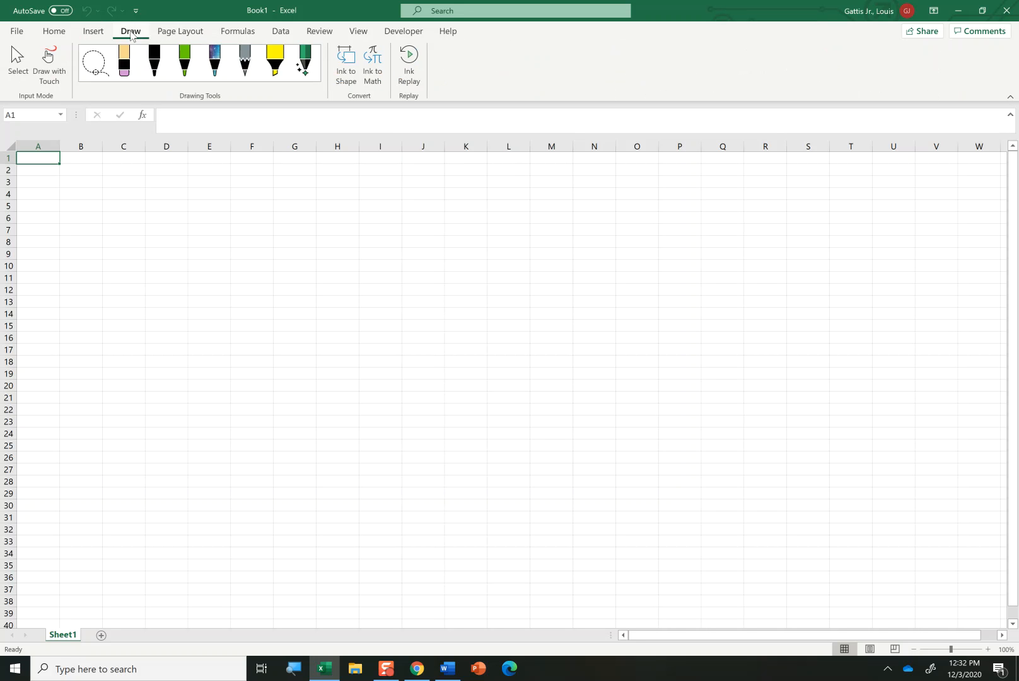
click(186, 36)
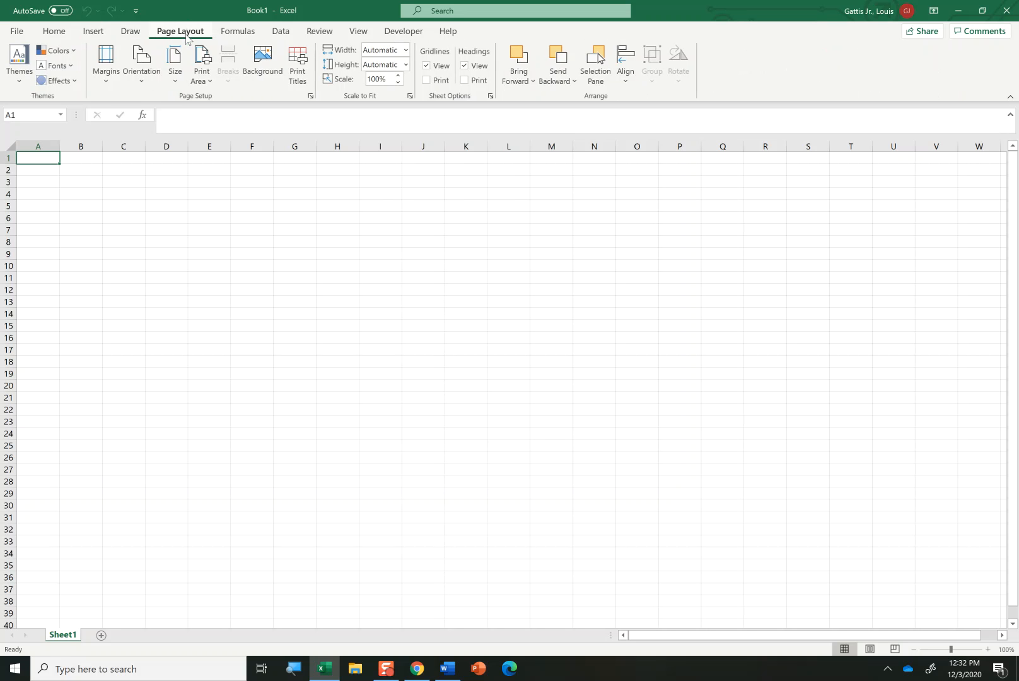
click(239, 37)
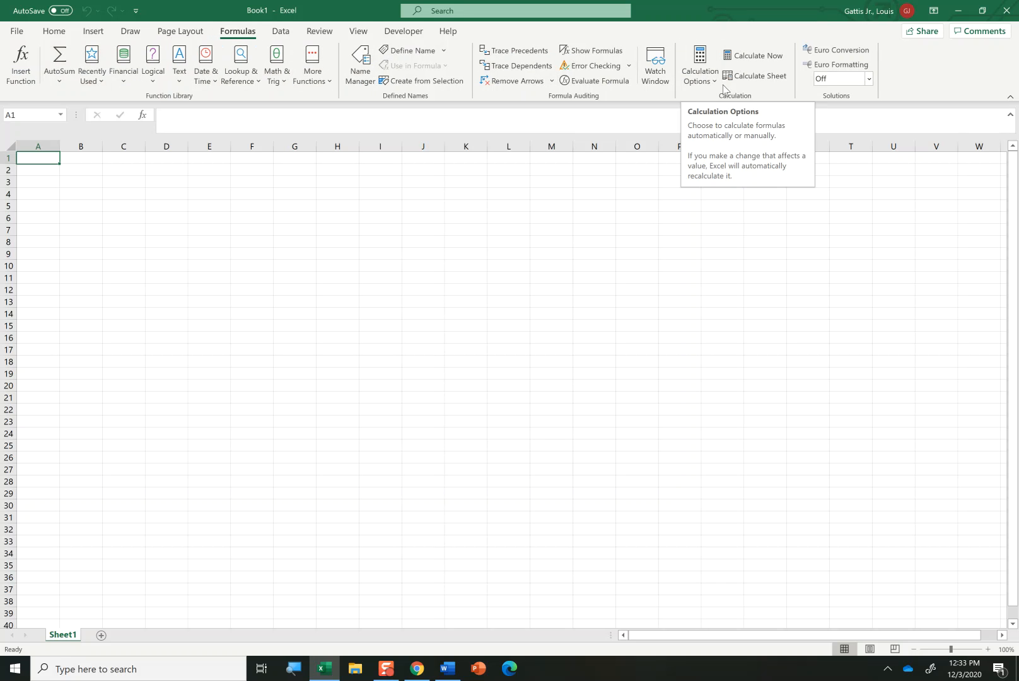
click(706, 85)
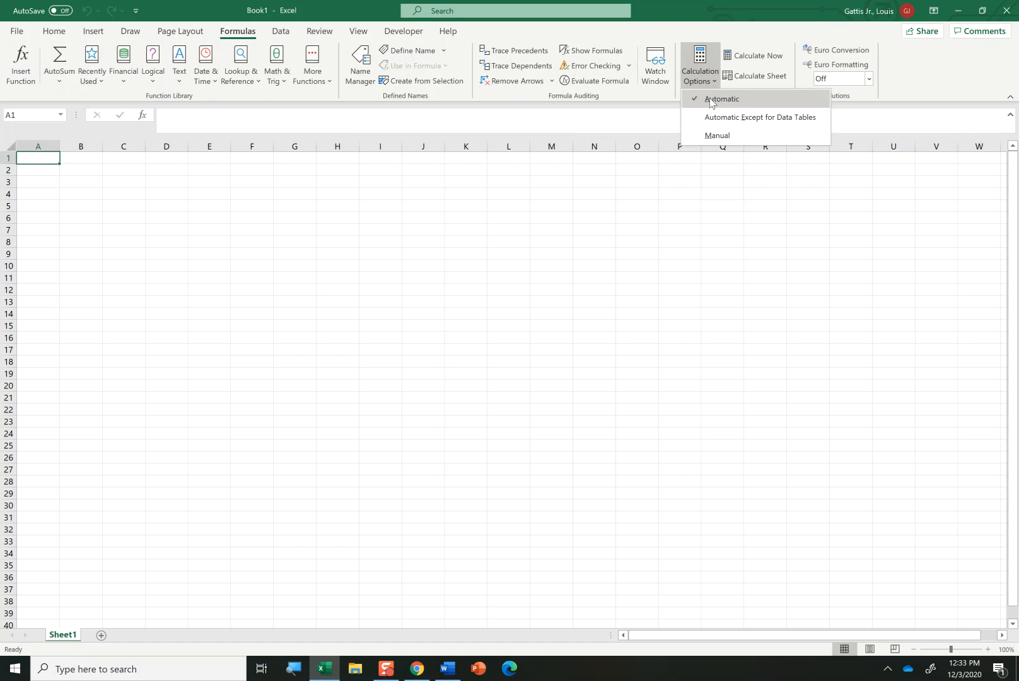
click(709, 81)
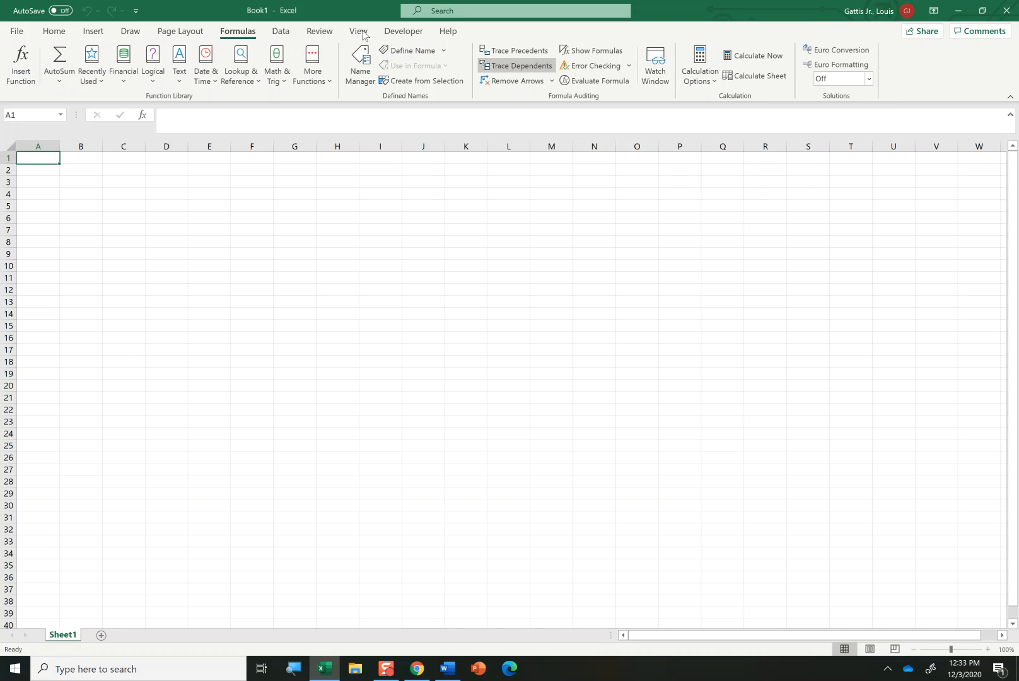
click(280, 30)
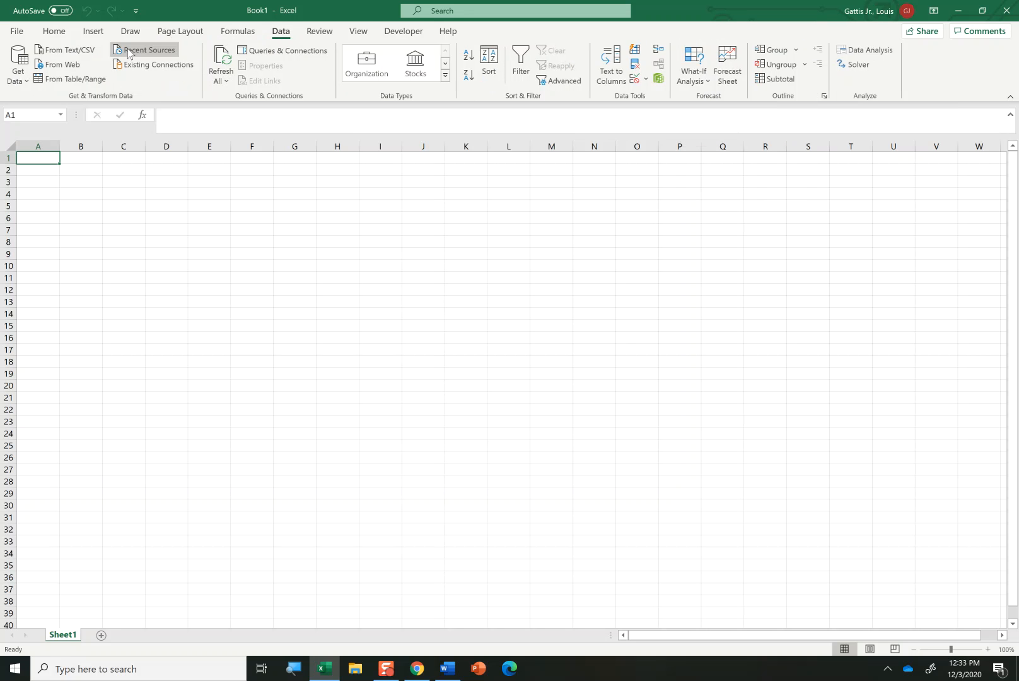
click(688, 88)
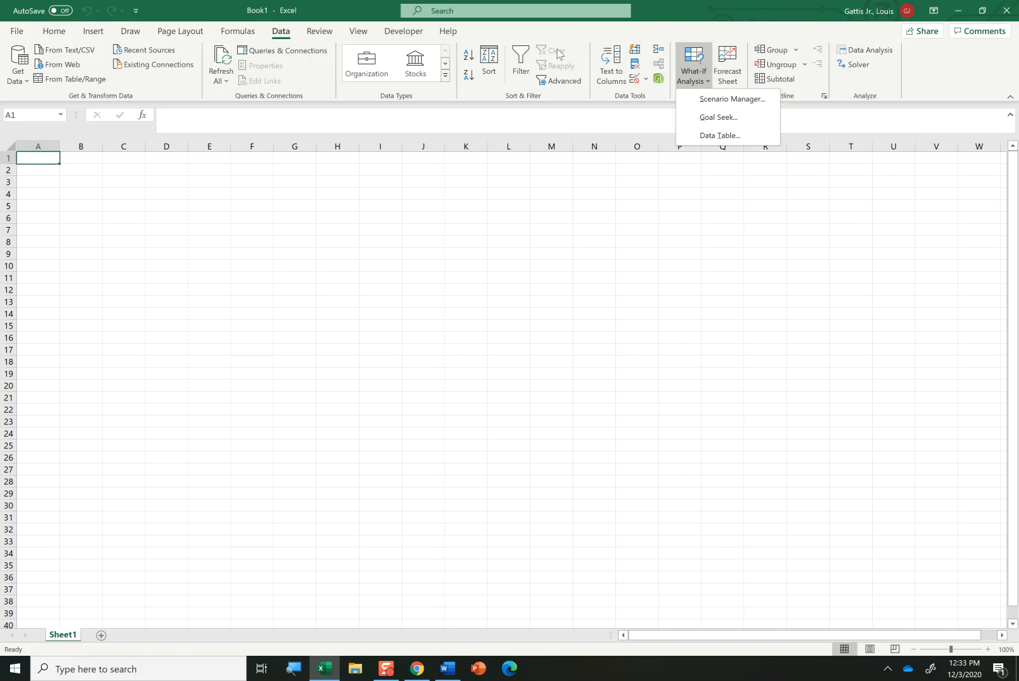
click(279, 39)
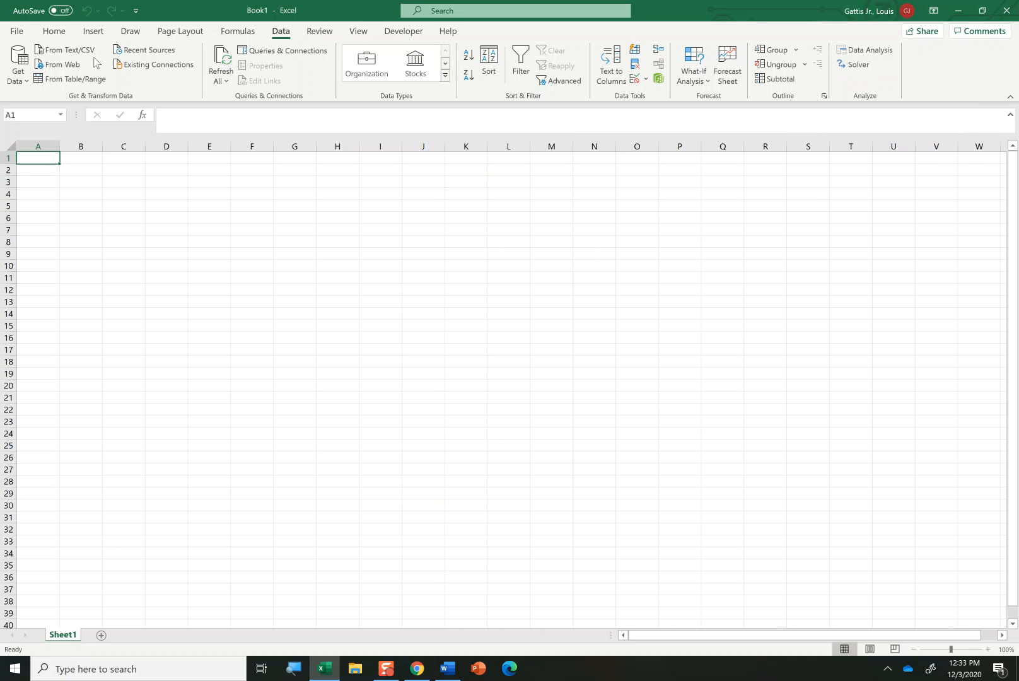
click(55, 32)
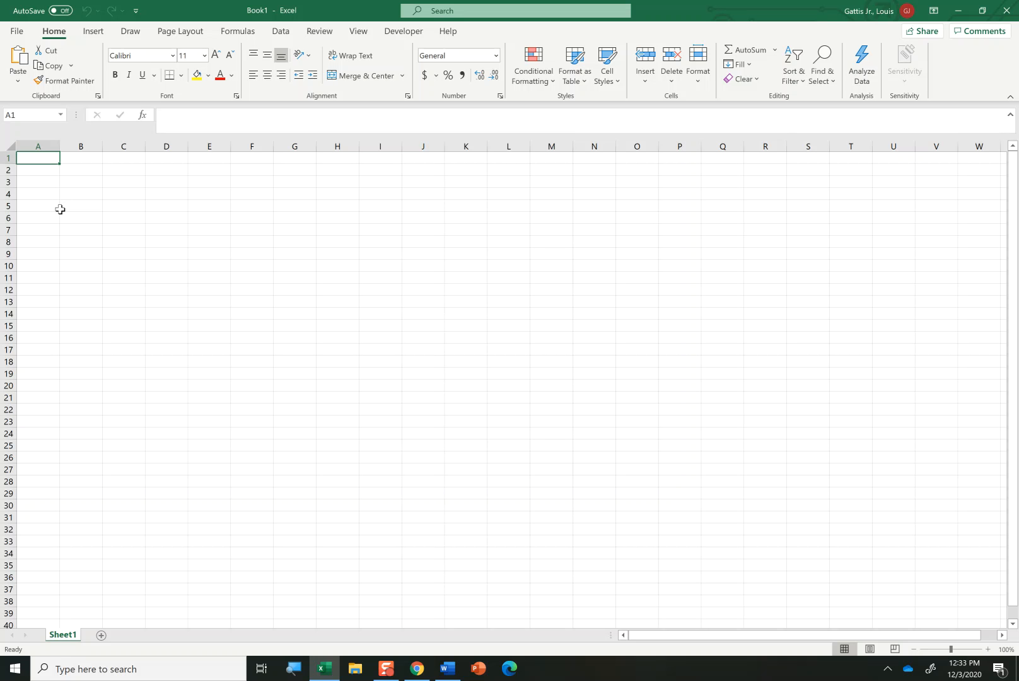
Enter the title Income Statement in cell A1.
ctrl+scroll(59, 209, up, 4)
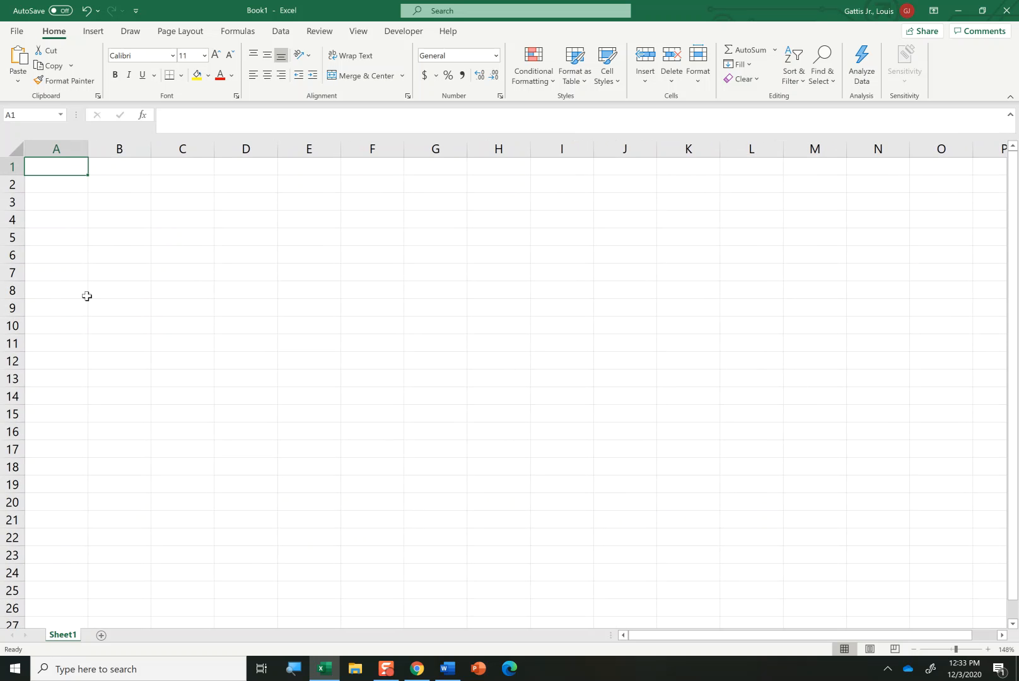
scroll(127, 307, up, 3)
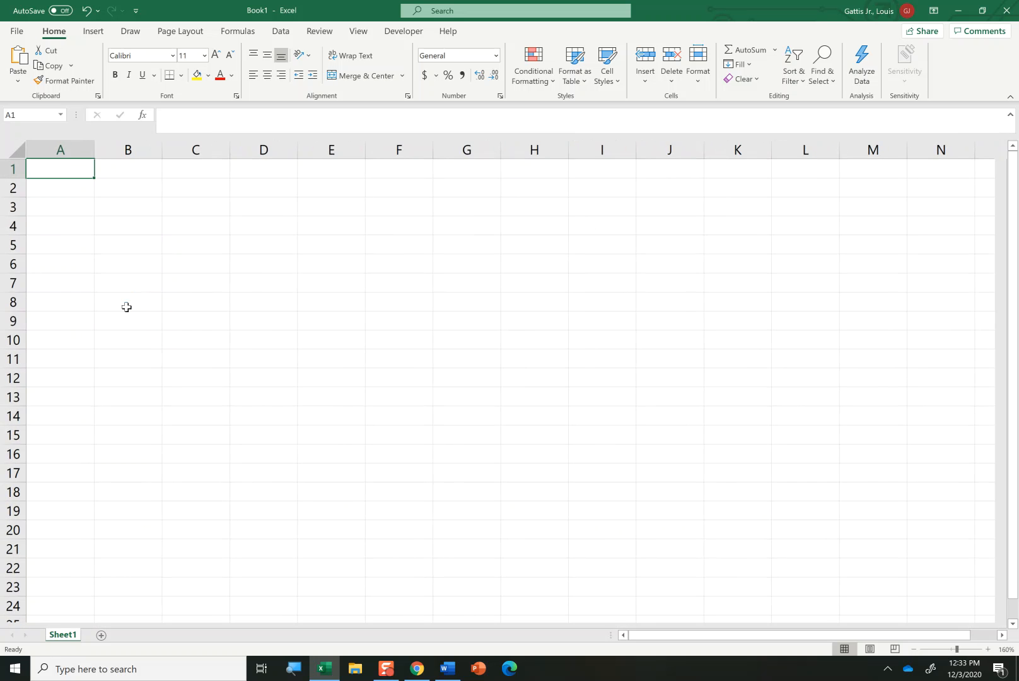
scroll(126, 307, up, 6)
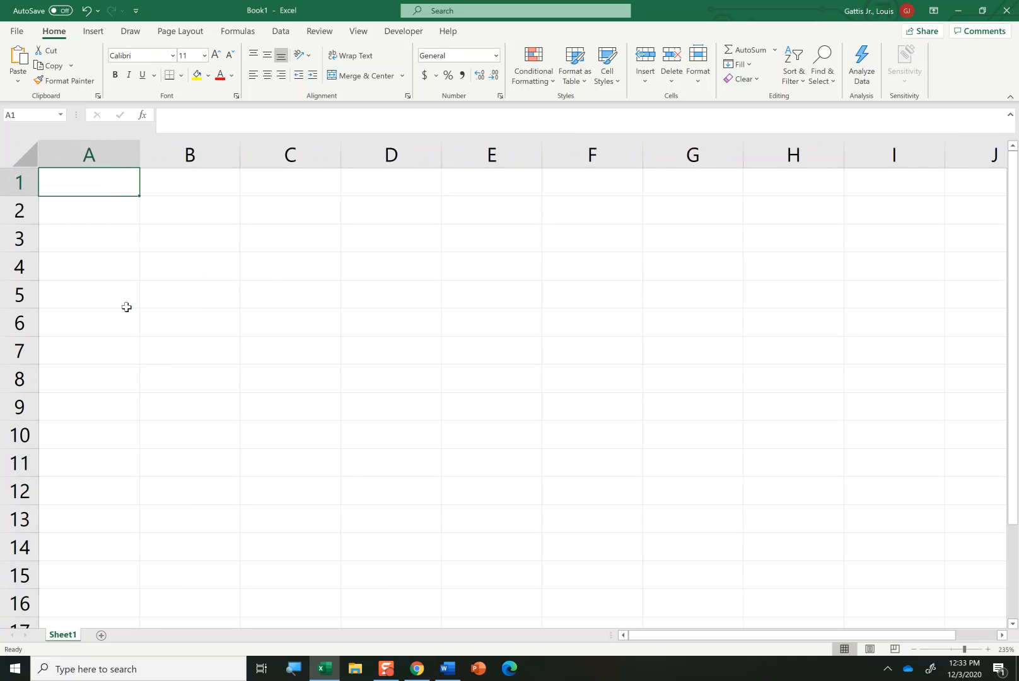
scroll(127, 308, up, 2)
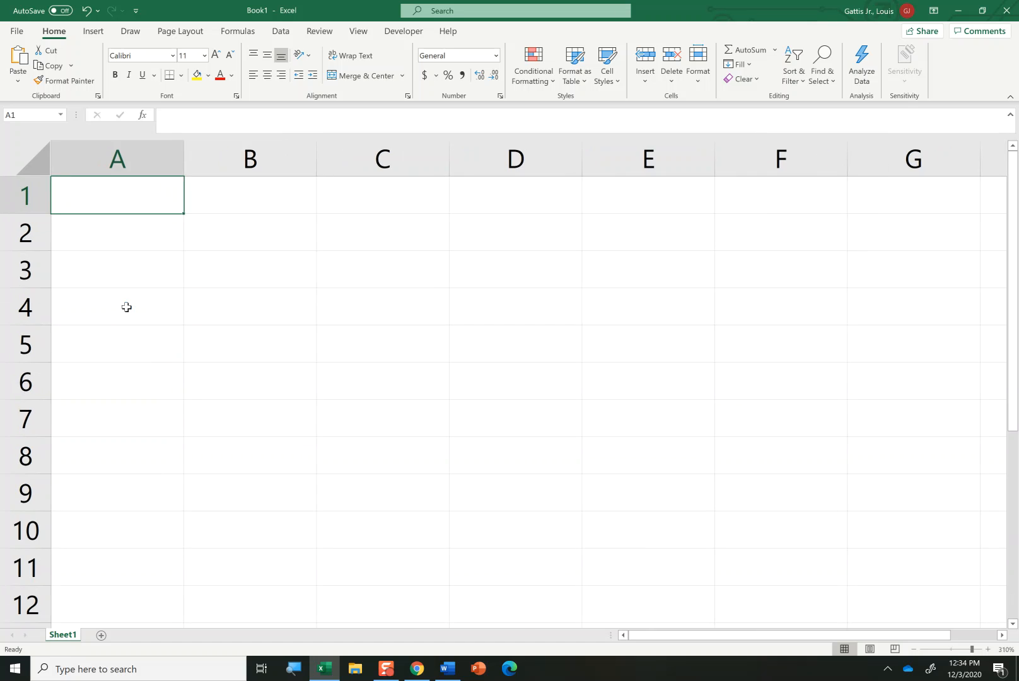
scroll(126, 307, up, 1)
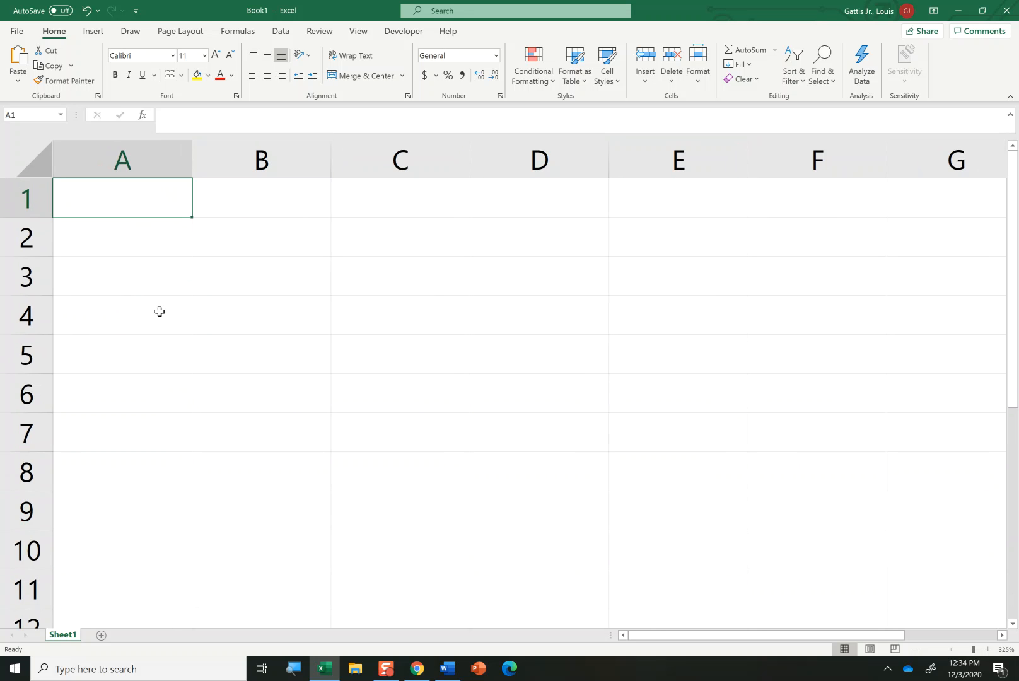
click(137, 292)
click(139, 206)
text(Income I)
key(BackSpace)
text(Statement)
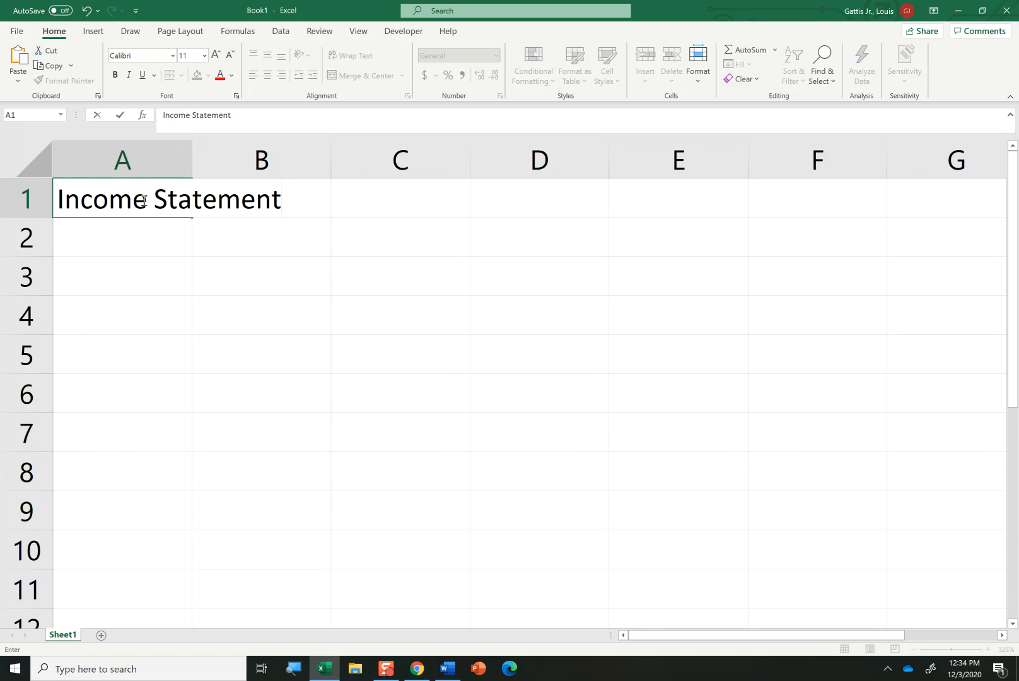
key(Return)
Enter the row labels Revenue in cell A3 and Costs in cell A4.
key(Return)
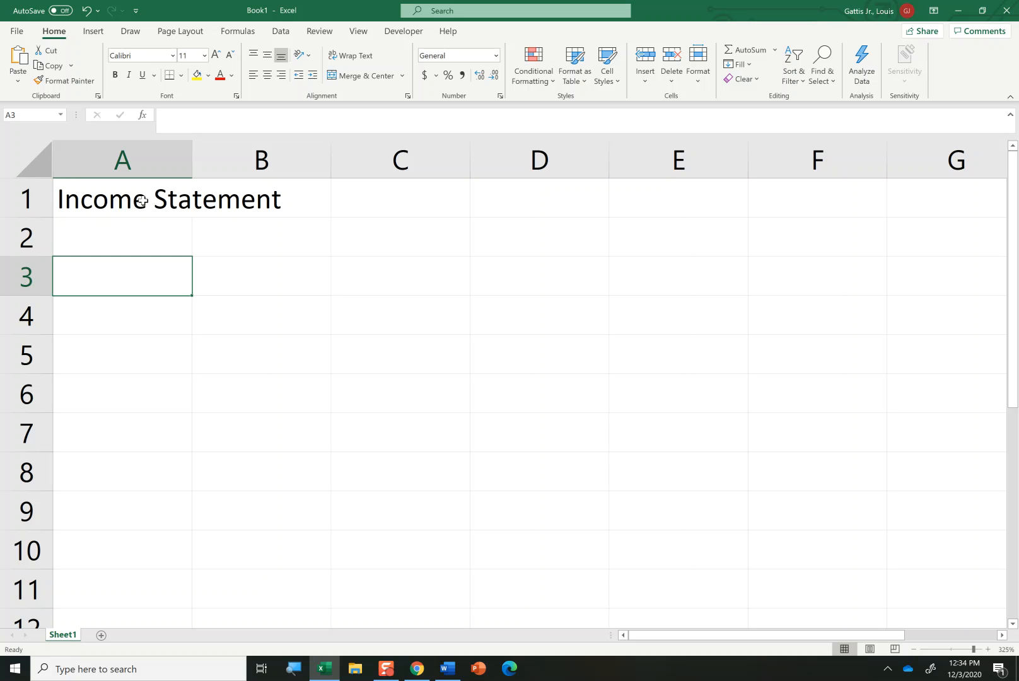
text(Revenue)
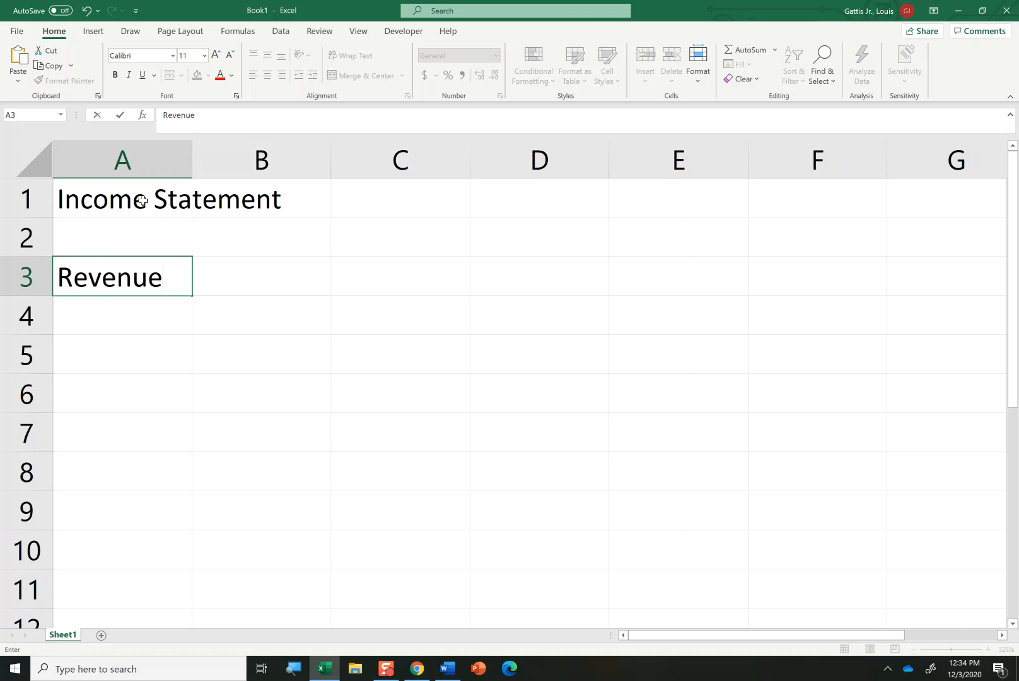
key(Return)
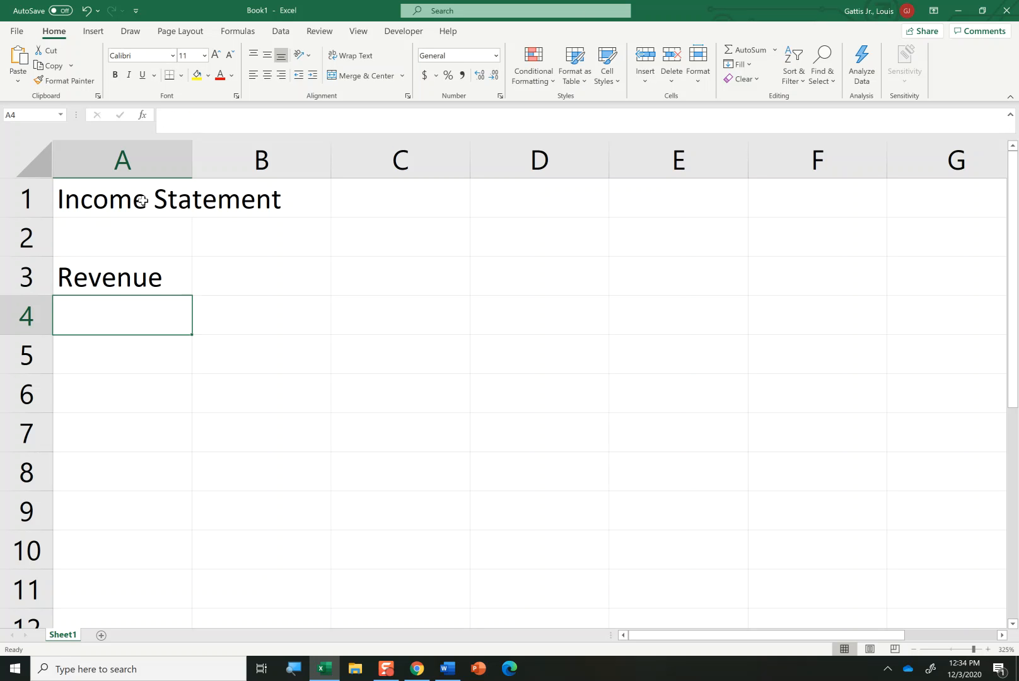
text(Tot)
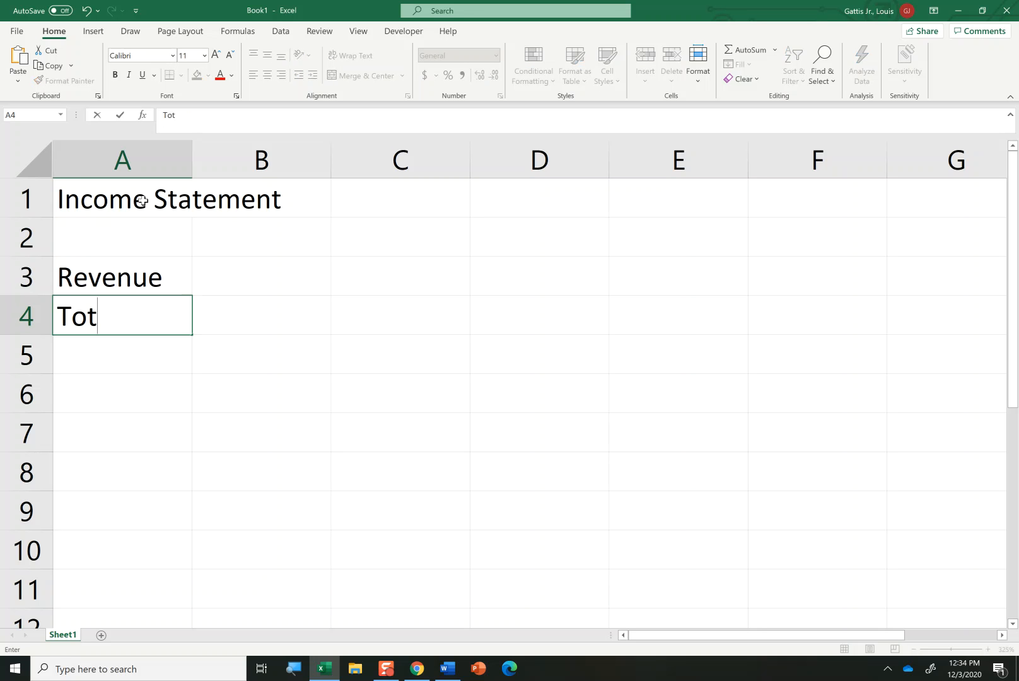
key(BackSpace)
key(BackSpace)
key(BackSpace)
text(Costs)
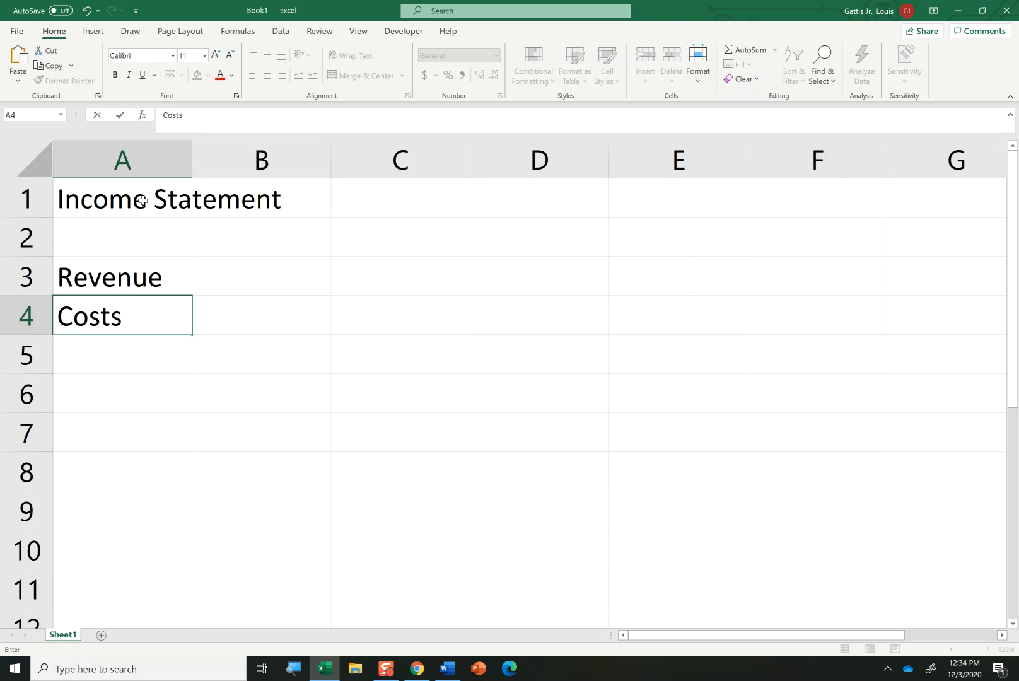
key(Return)
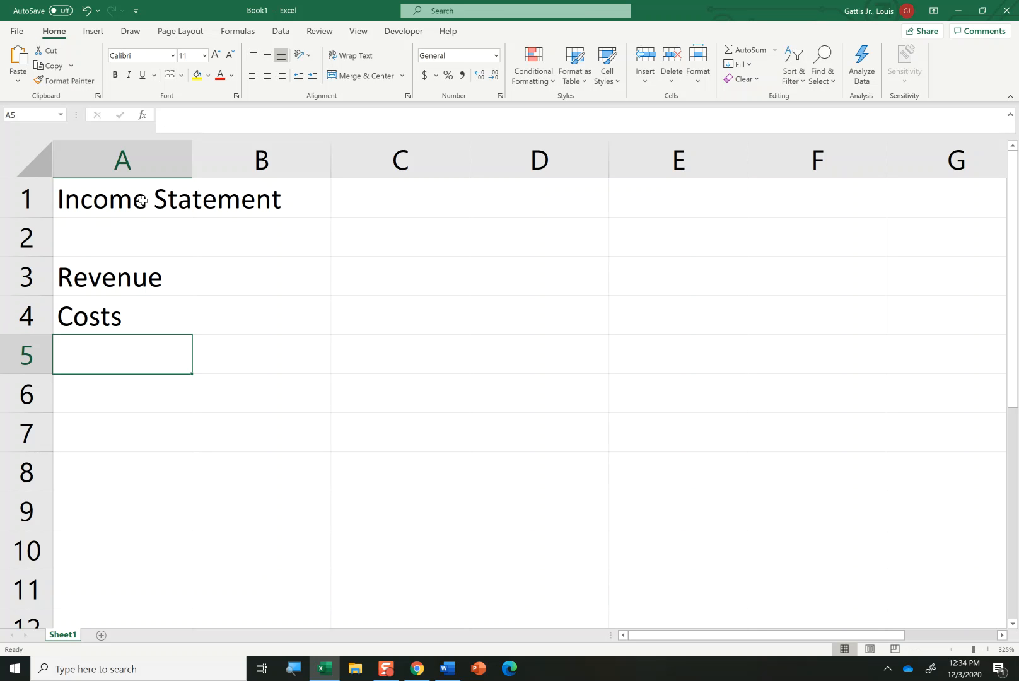
Enter the row label Profit before Tax in cell A5.
text(E)
key(BackSpace)
text(P)
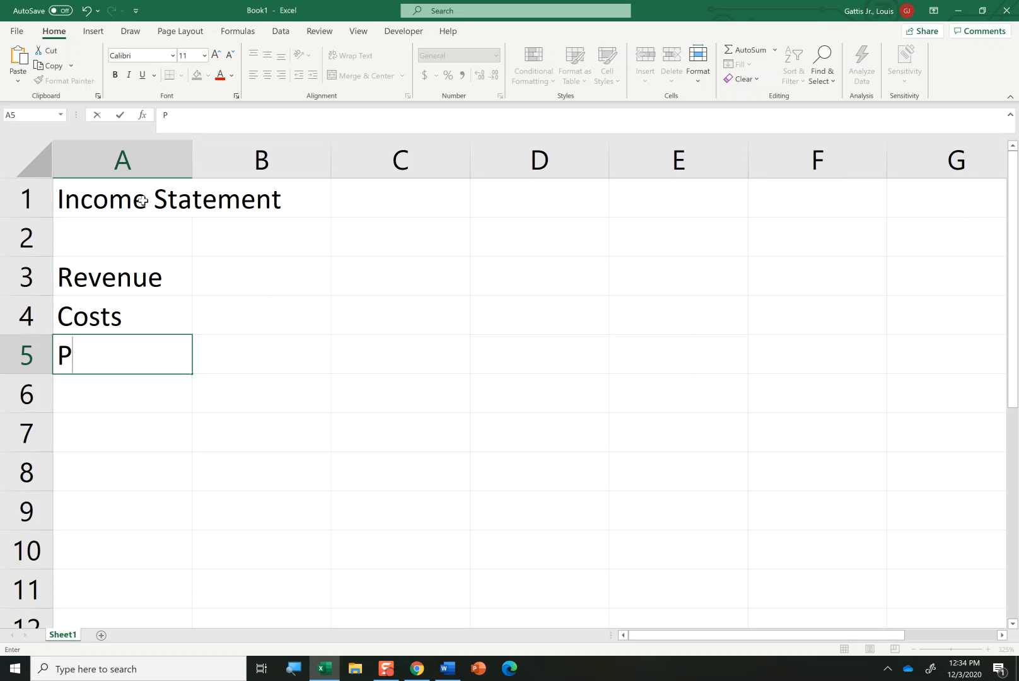
text(rofit before Tq)
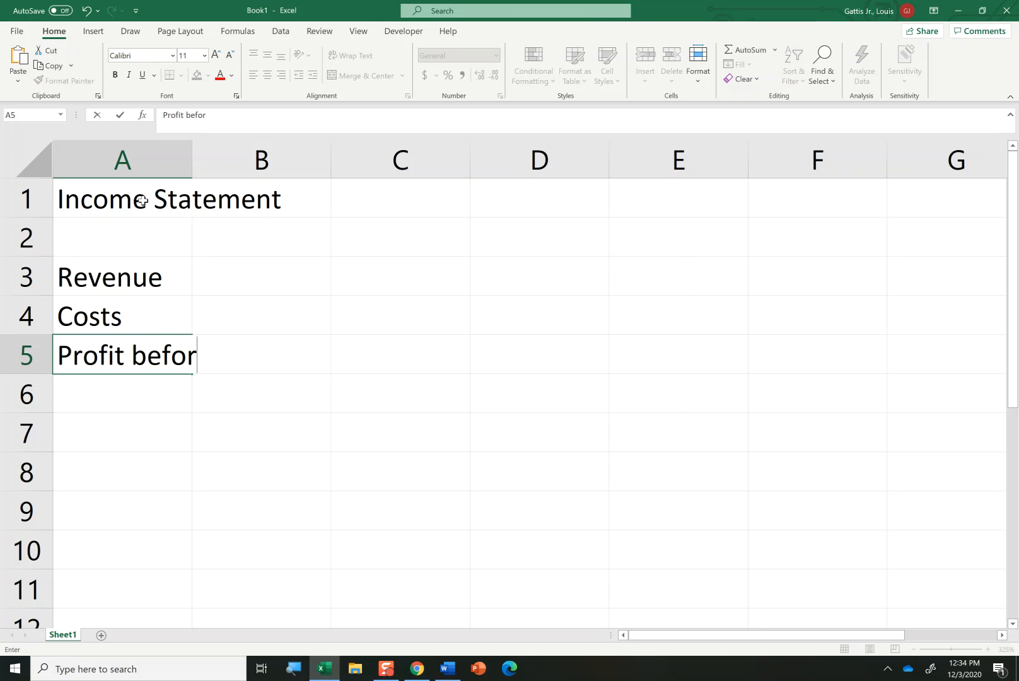
key(BackSpace)
key(BackSpace)
key(BackSpace)
text(Tax)
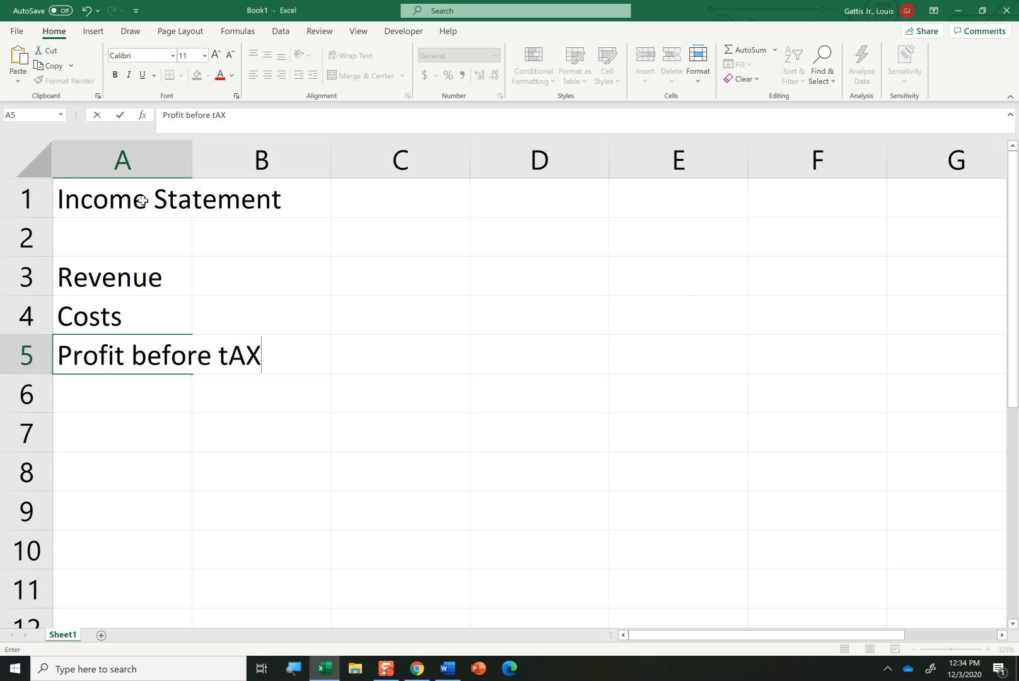
key(Return)
Enter the row labels Tax in cell A6 and Profit After Tax in cell A7.
text(Tax)
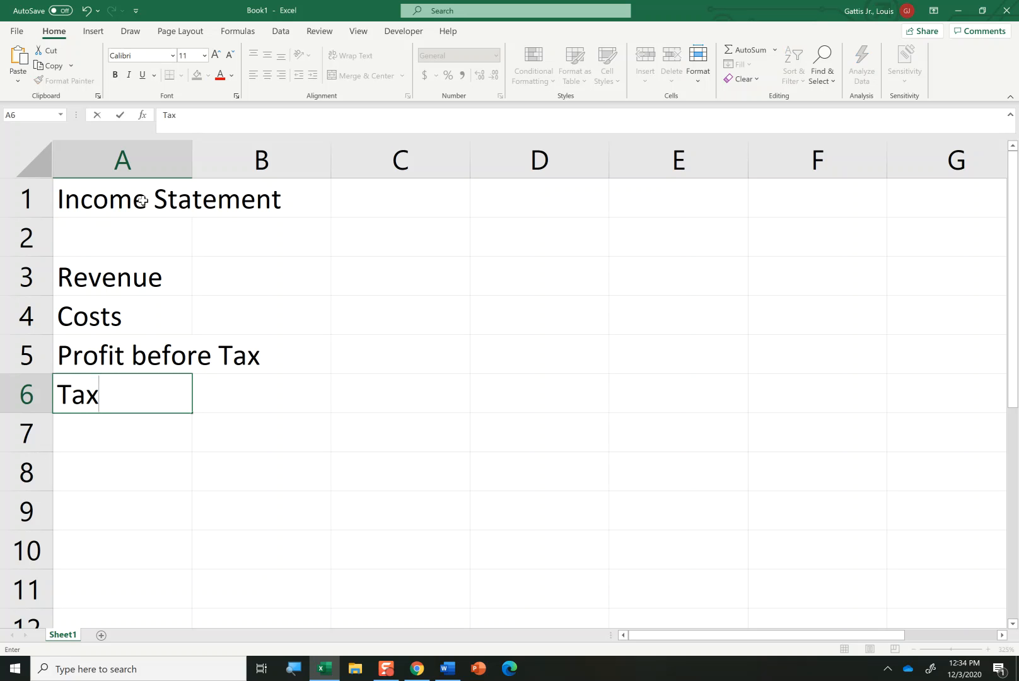
key(Return)
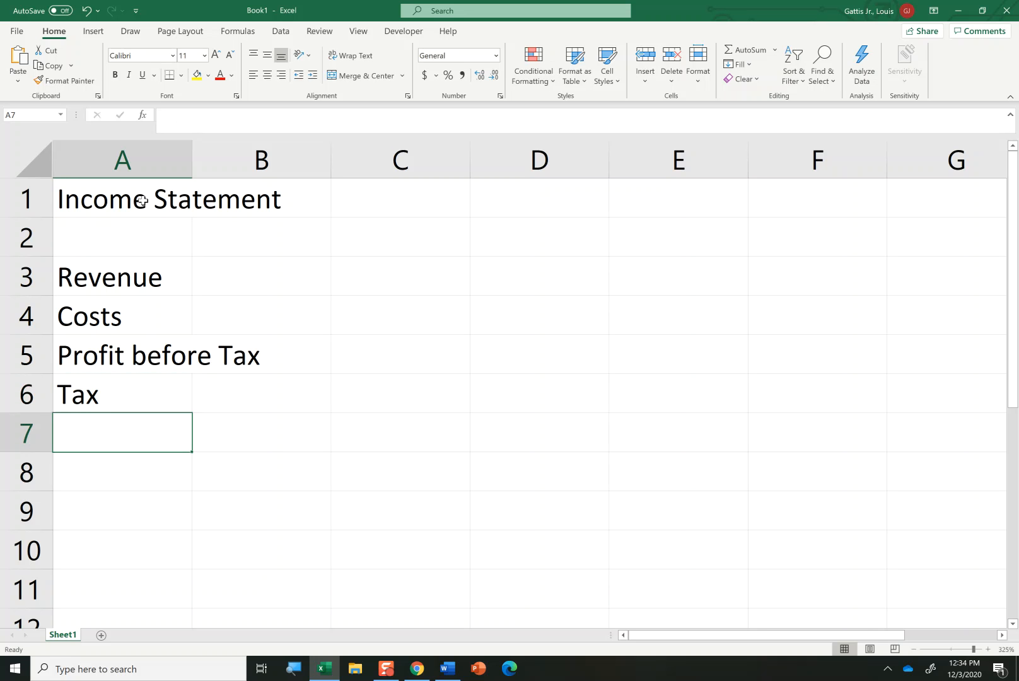
text(Pra)
key(BackSpace)
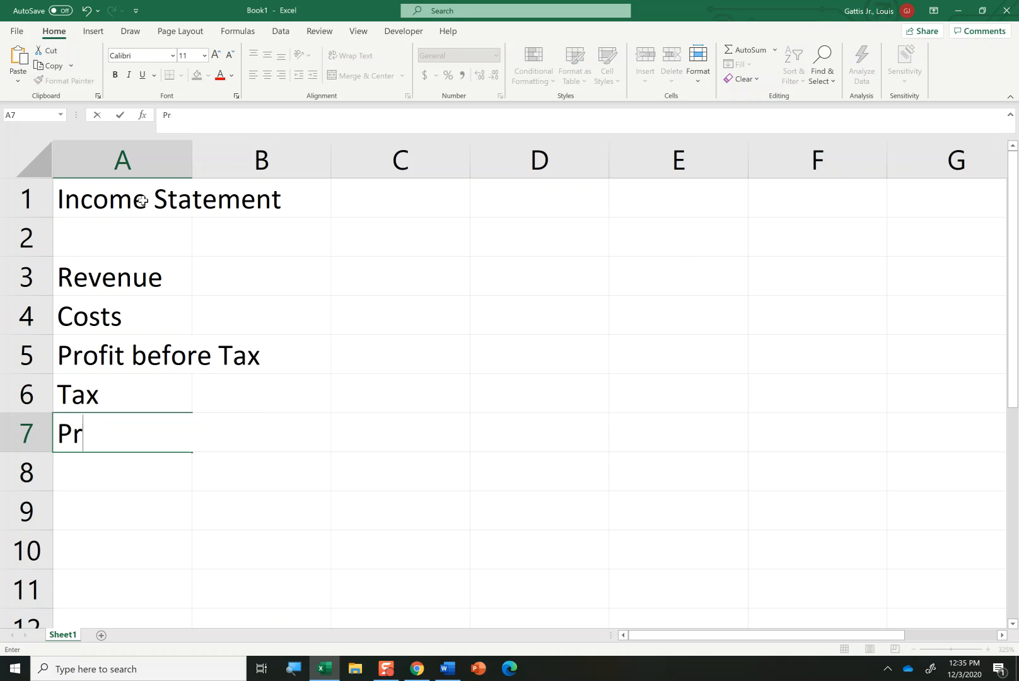
text(ofit After Tax)
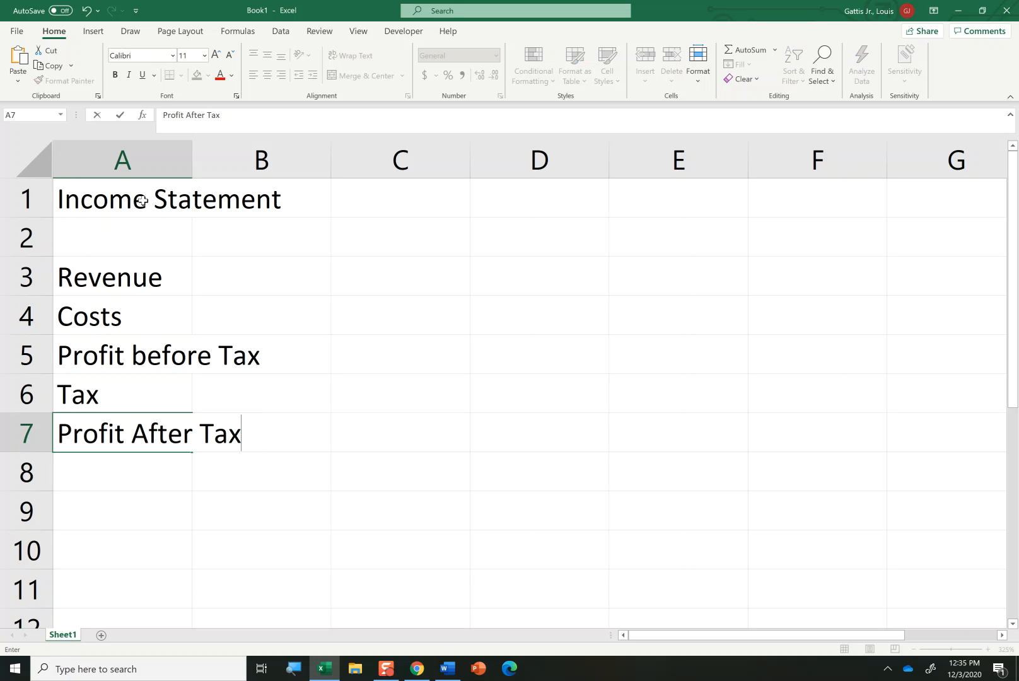
key(Return)
Review the title and the row labels entered in column A, from row 1 down to row 8.
key(Up)
key(Up)
key(Up)
key(Up)
key(Up)
key(Down)
key(Down)
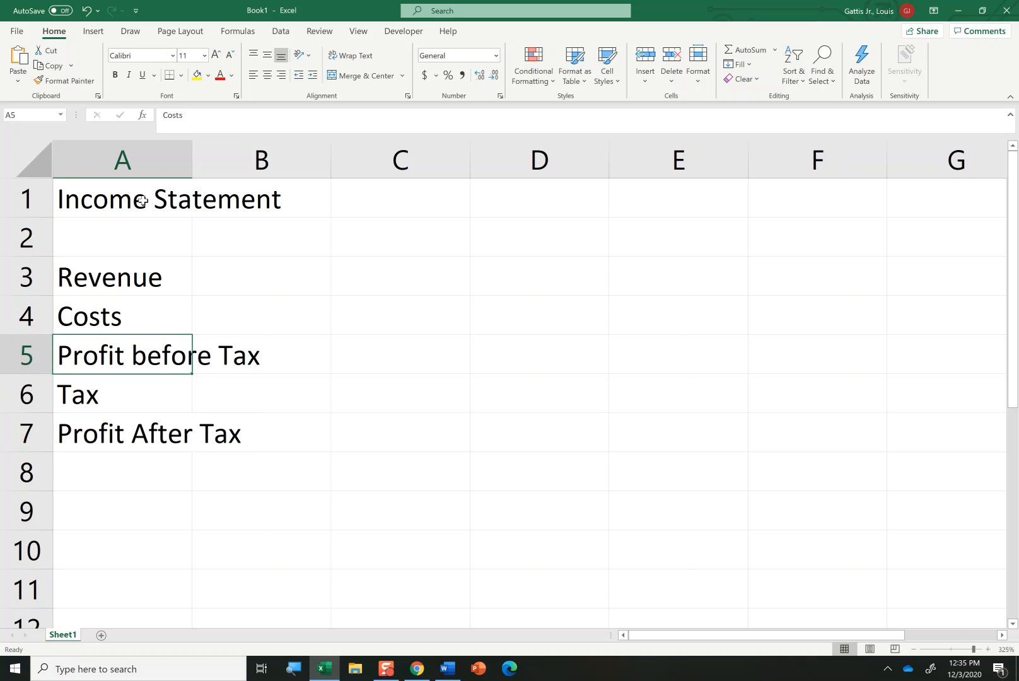
key(Down)
key(Down)
key(Down)
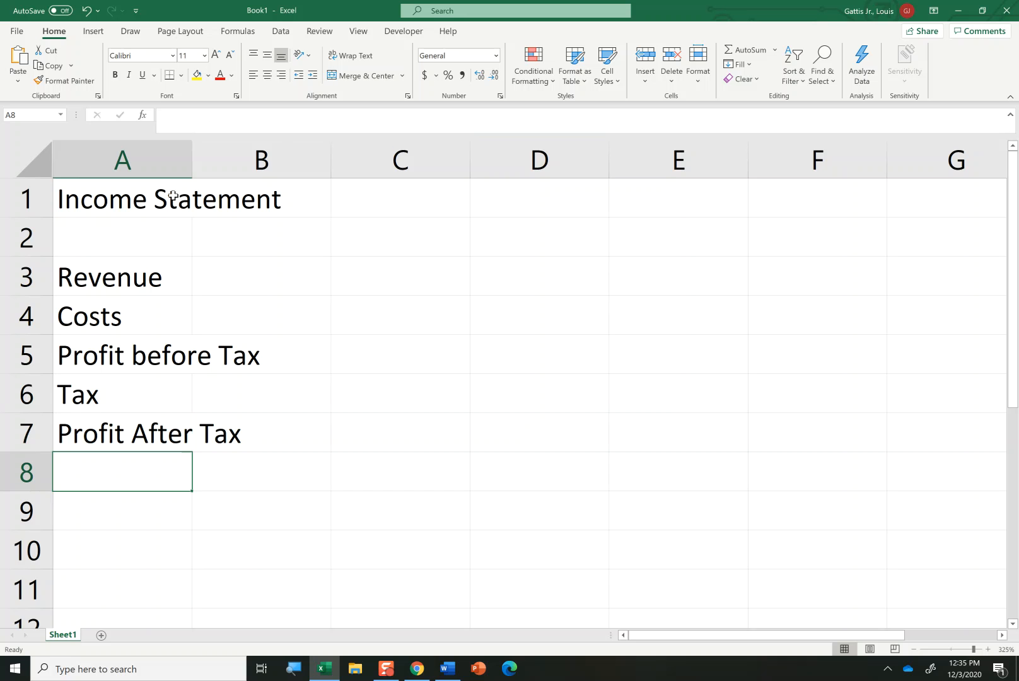
Widen column A so that the Income Statement title and all row labels fit inside it.
click(136, 149)
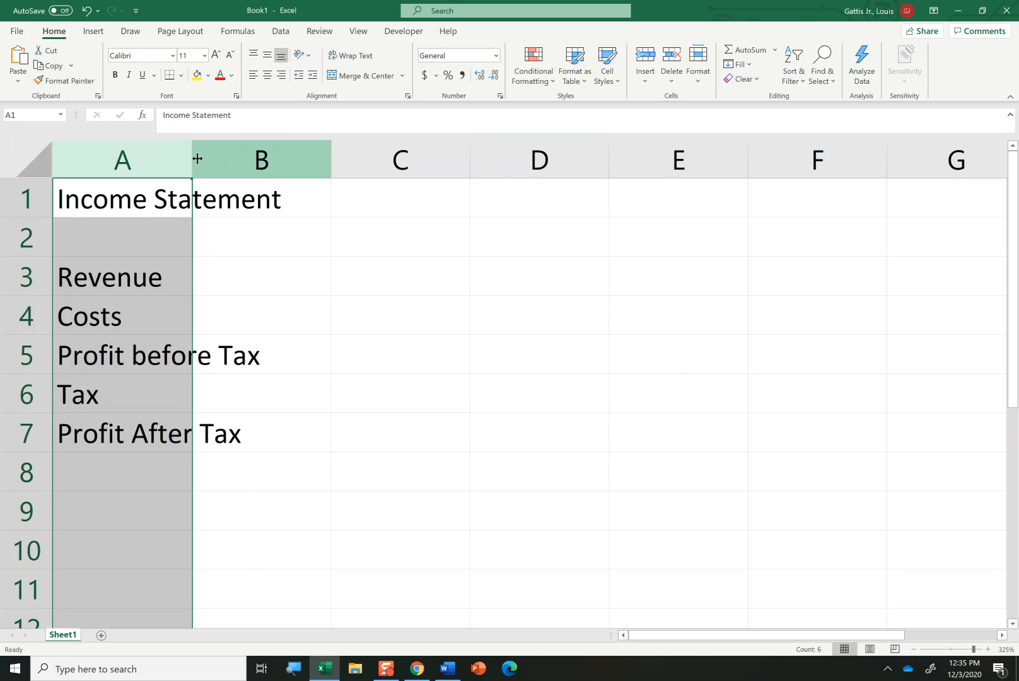
drag(195, 155, 290, 160)
click(142, 301)
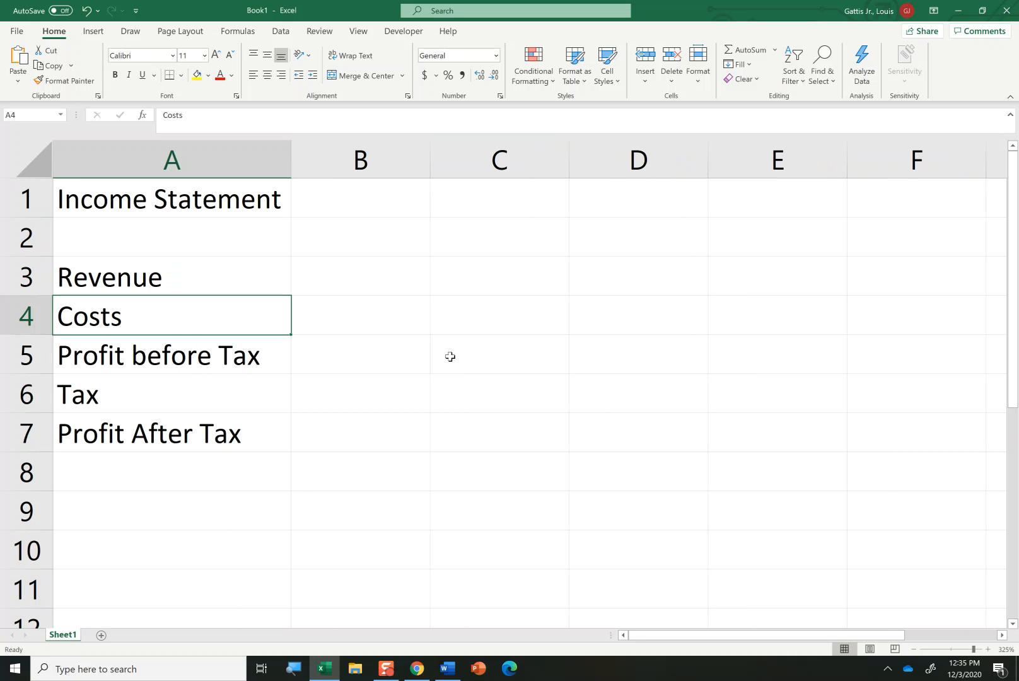
Go through the cells of the widened column A to check the statement's title and row labels.
key(Up)
key(Up)
key(Up)
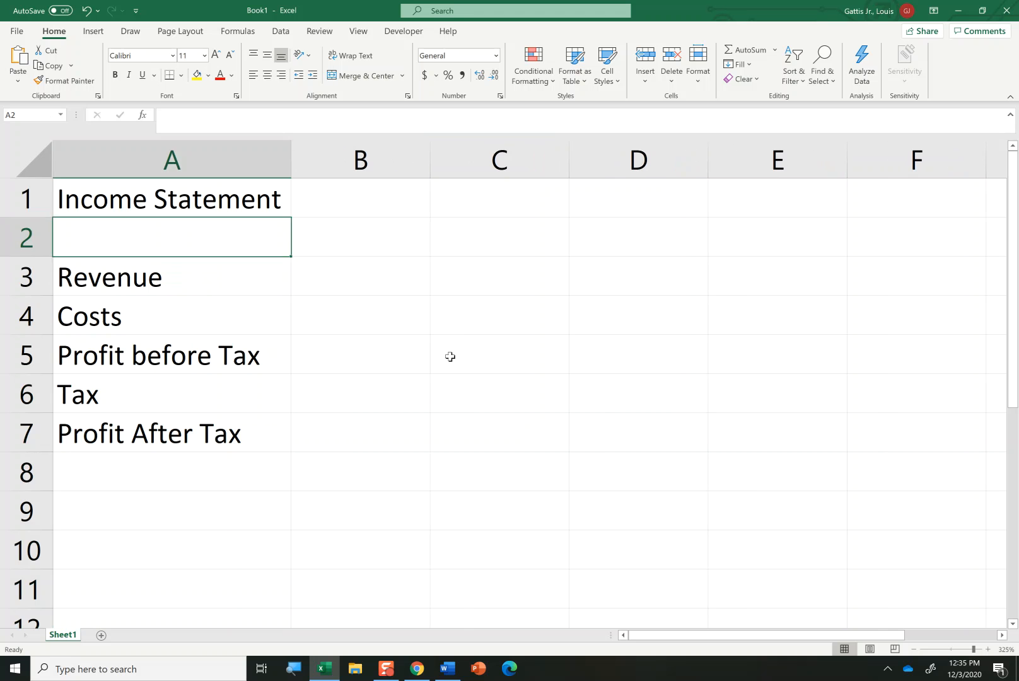
key(Down)
key(Down)
key(Down)
key(Down)
key(Down)
key(Down)
key(Up)
key(Up)
key(Up)
key(Up)
key(Down)
key(Up)
Enter the year headings 2019 in cell B2 and 2020 in cell C2.
key(Right)
key(Up)
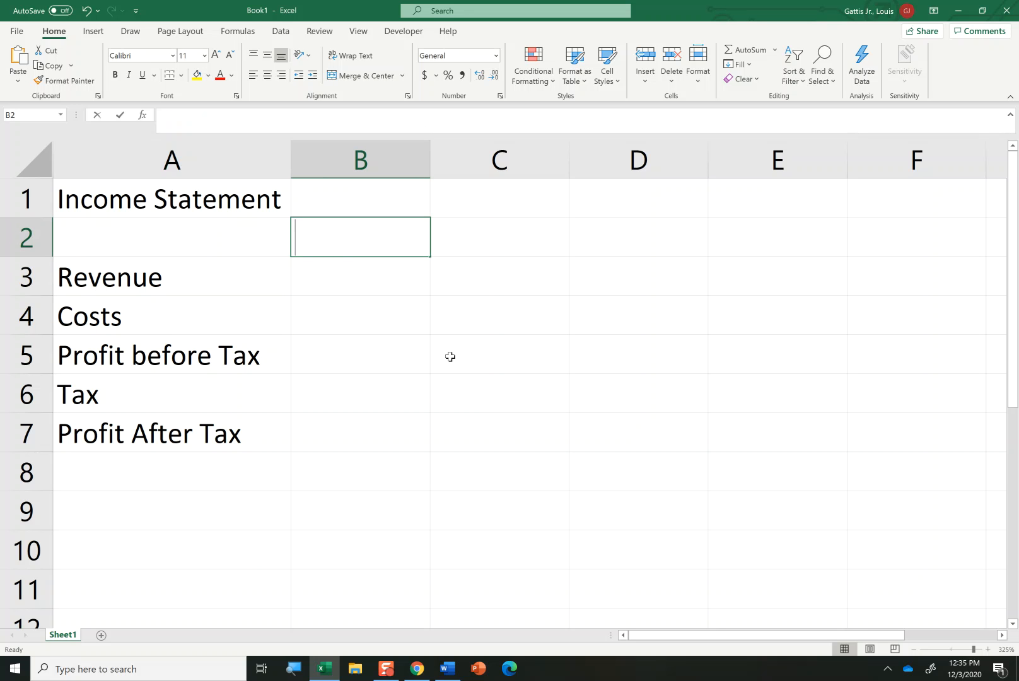
text(2019)
key(Return)
key(Up)
key(Right)
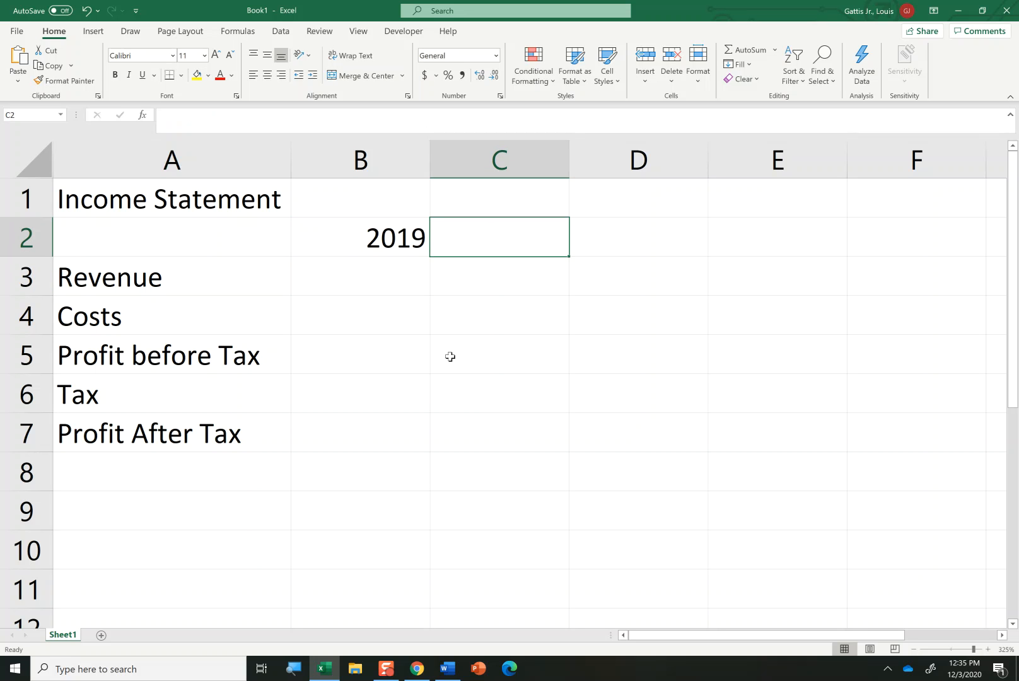
text(2020)
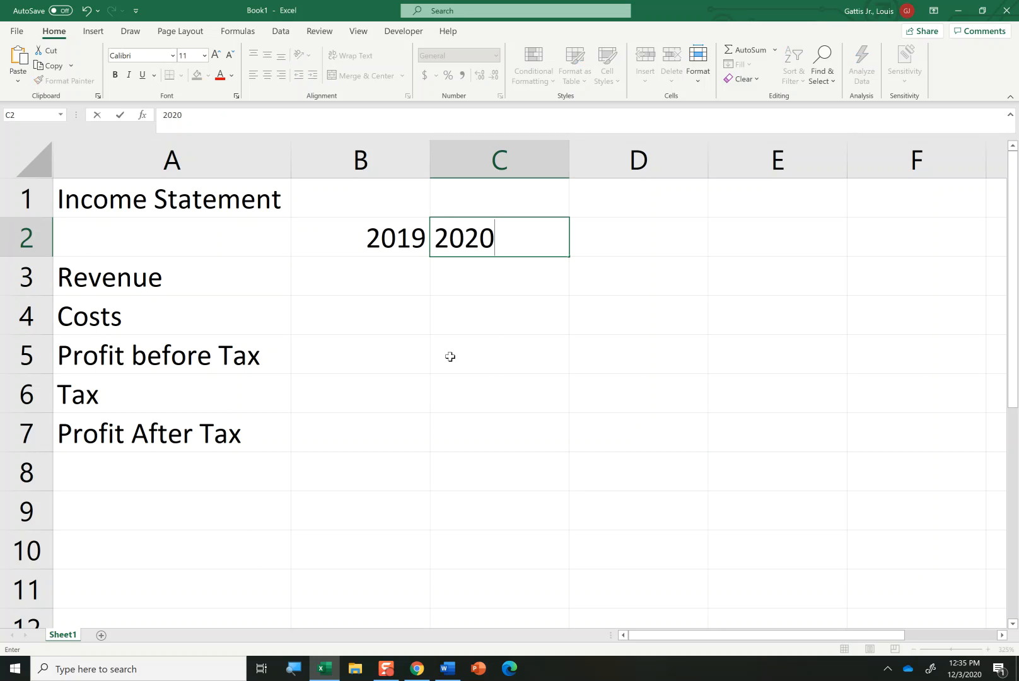
key(Return)
Enter the 2019 revenue of 1000 in cell B3, without a dollar sign, and the costs of 400 in cell B4.
key(Left)
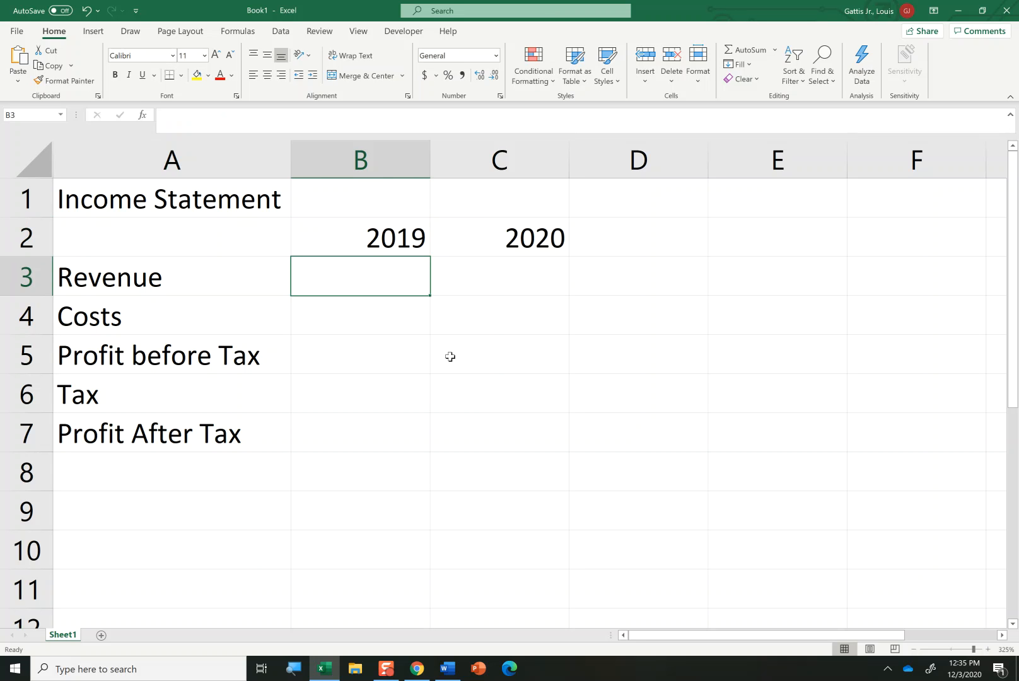
text($1000)
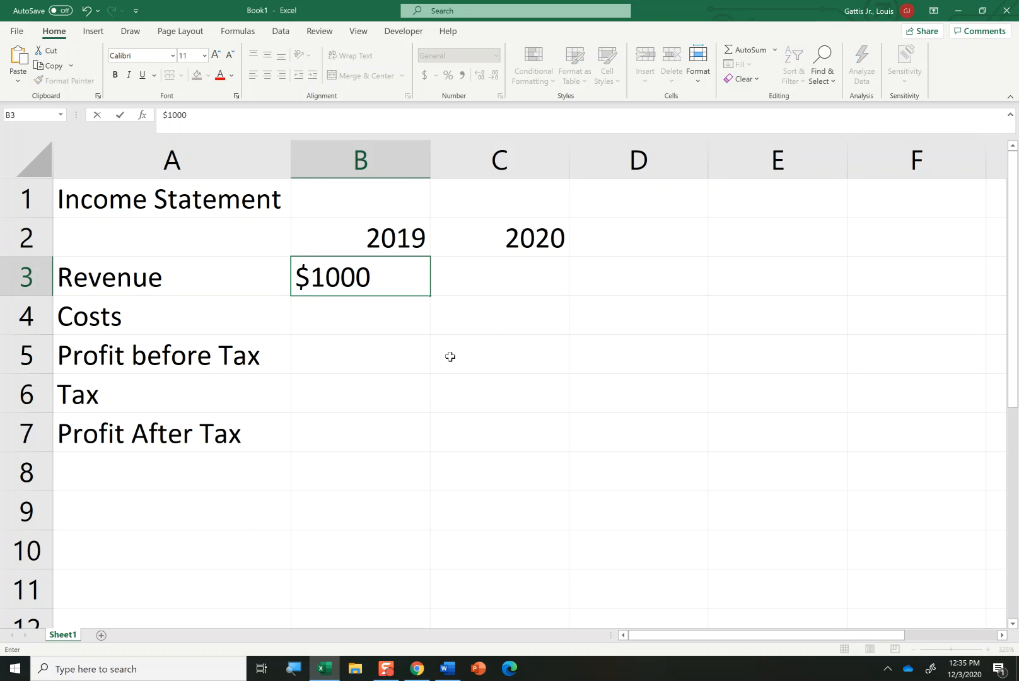
key(Escape)
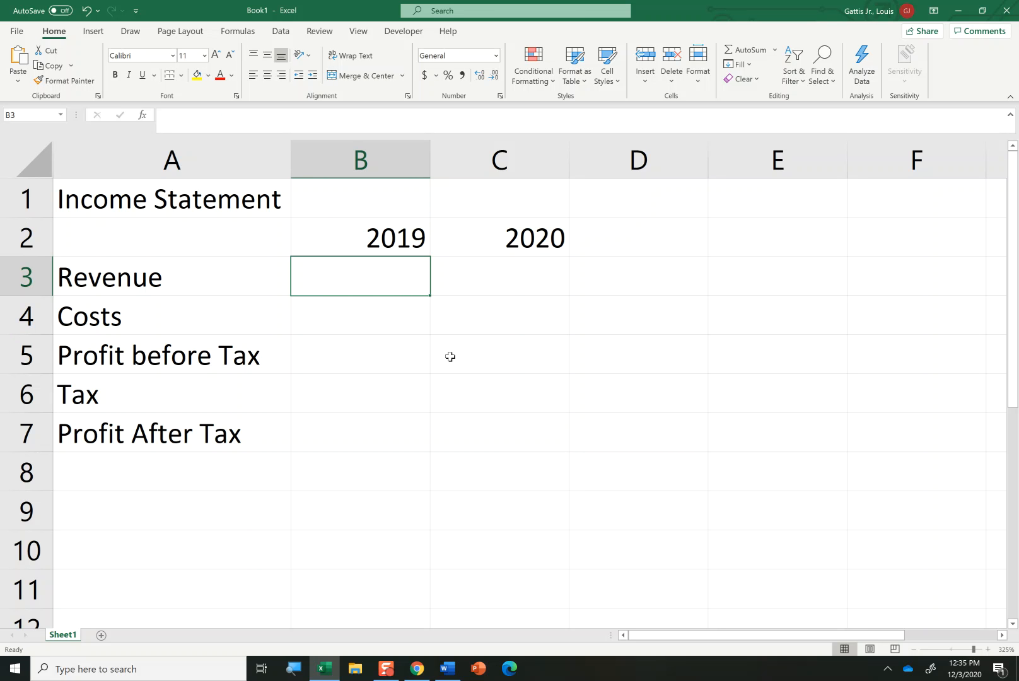
text(1000)
key(Return)
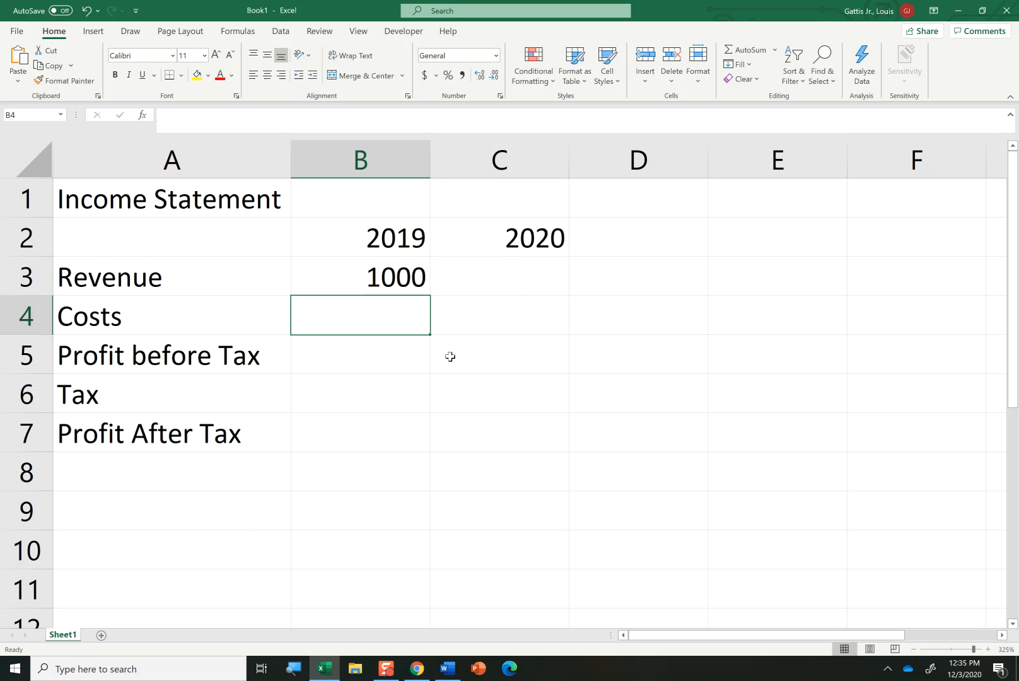
key(Up)
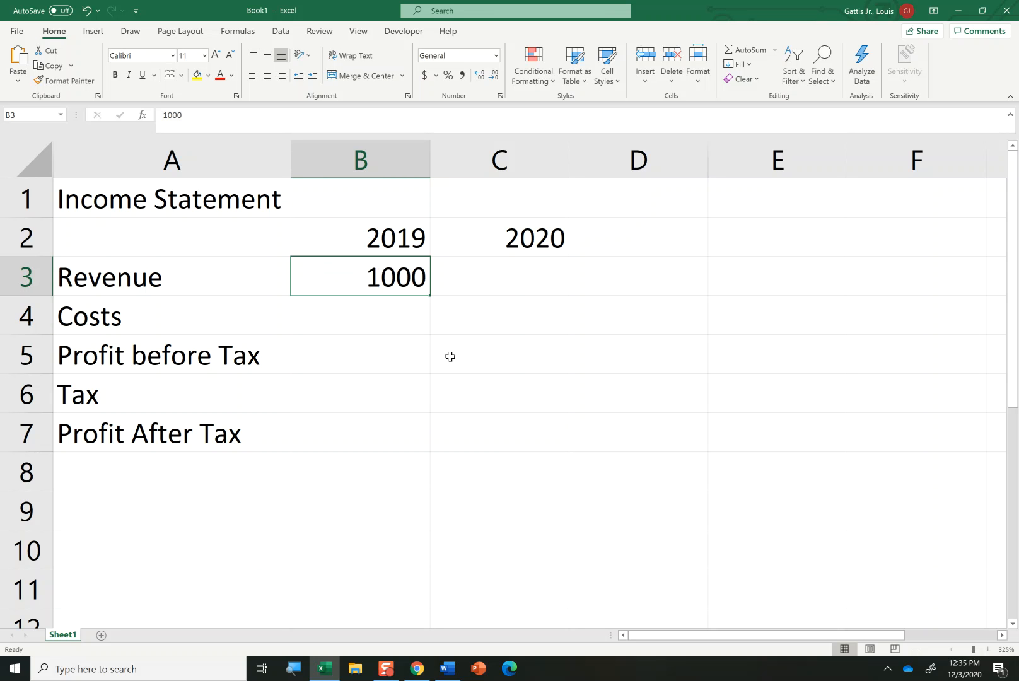
key(Down)
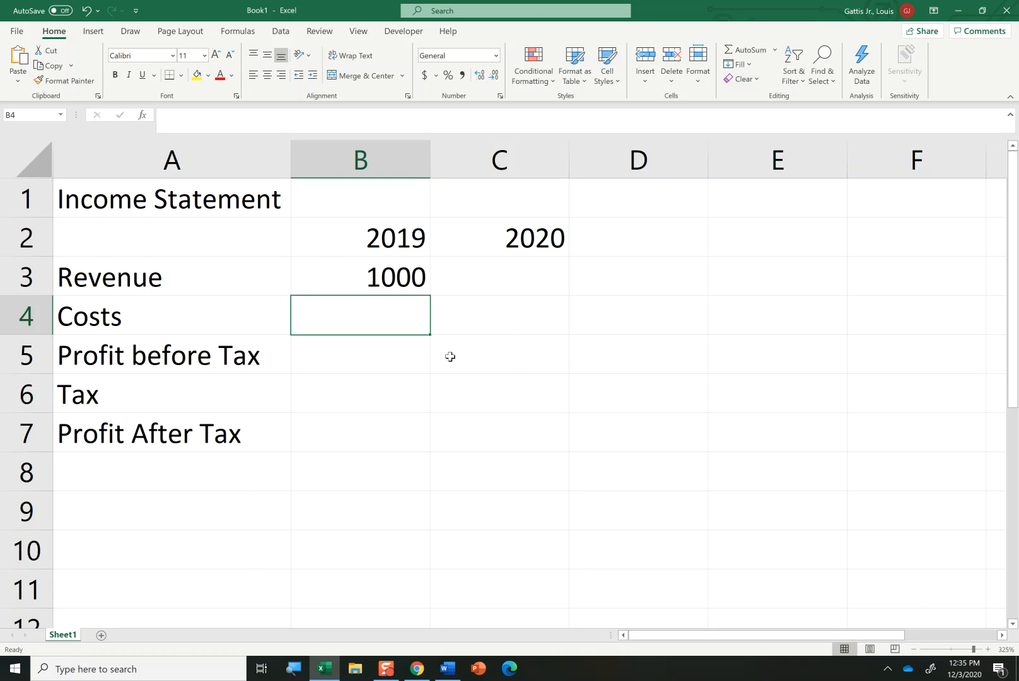
text(400)
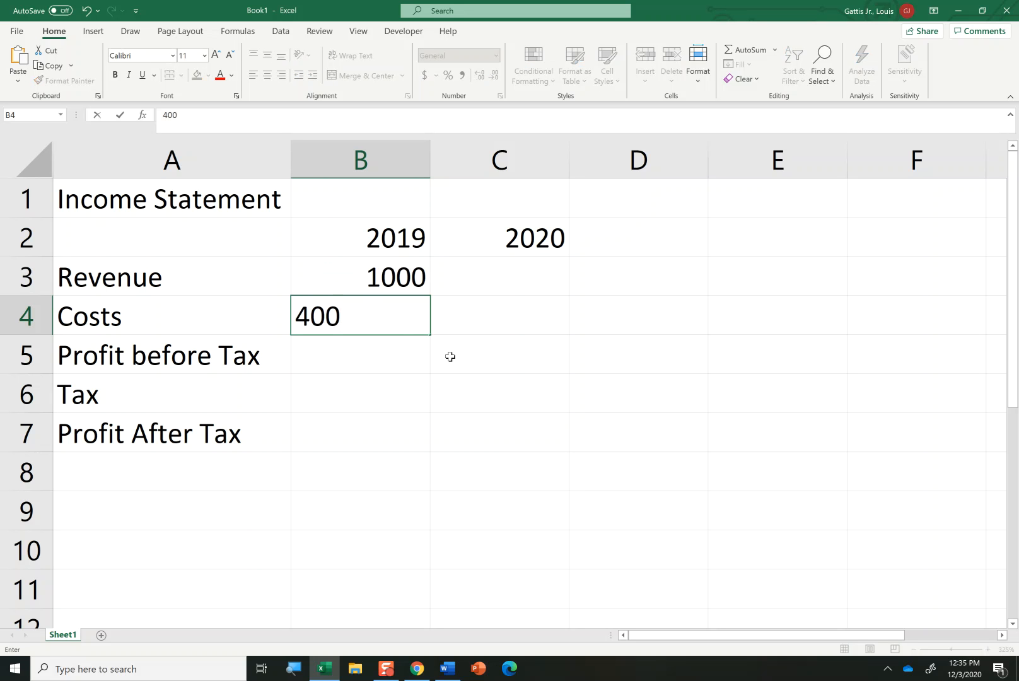
key(Return)
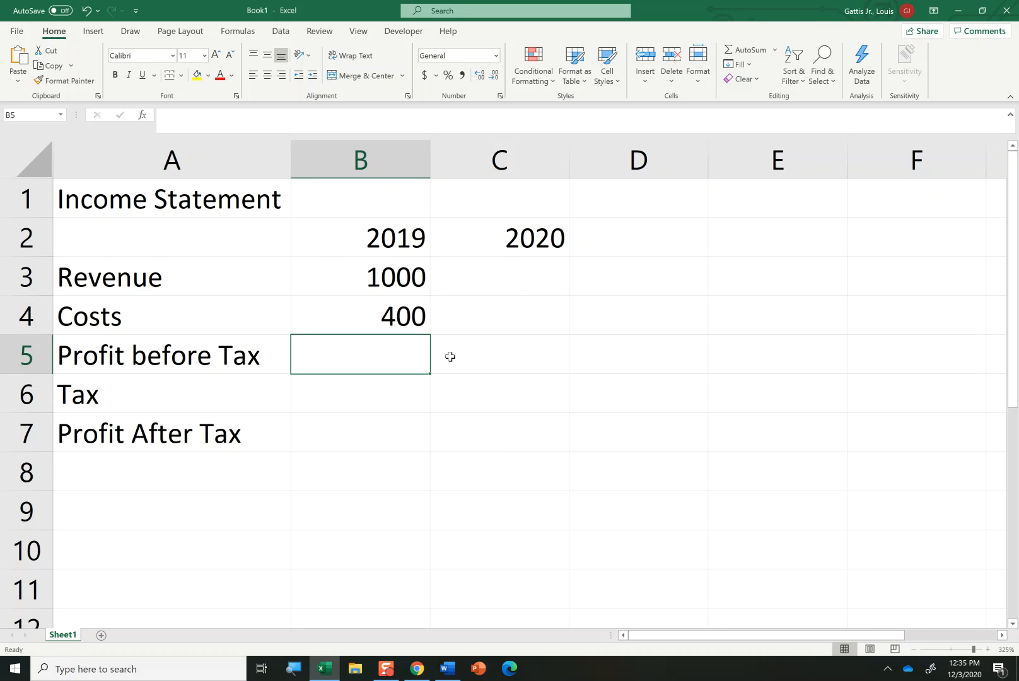
Calculate the 2019 profit before tax in cell B5 with the formula =B3-B4.
text(=)
key(Up)
key(Up)
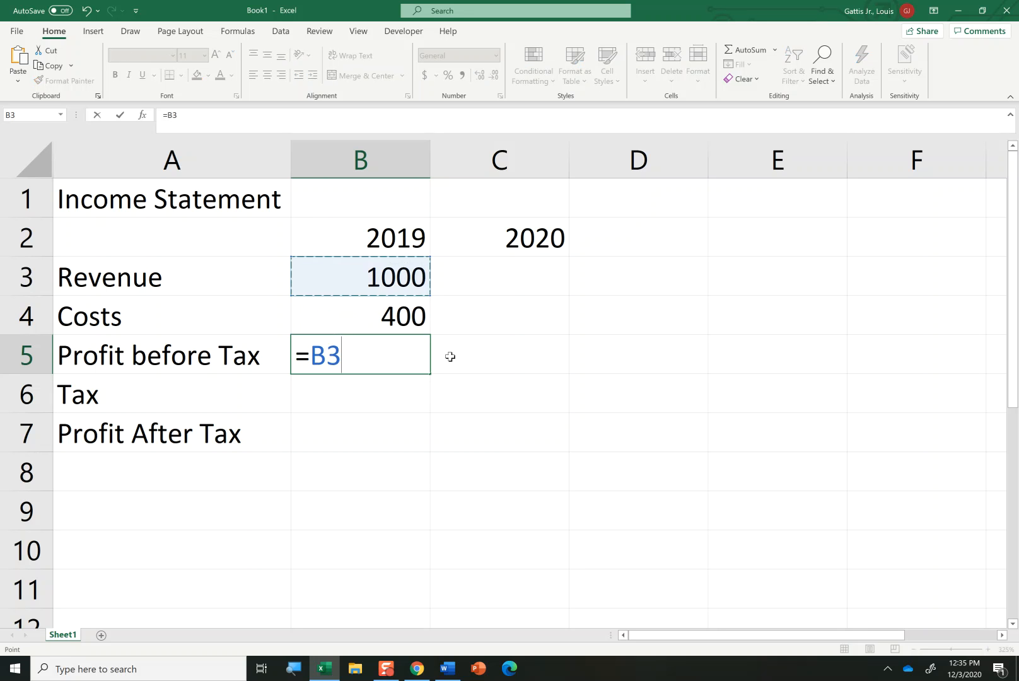
text(-)
key(Up)
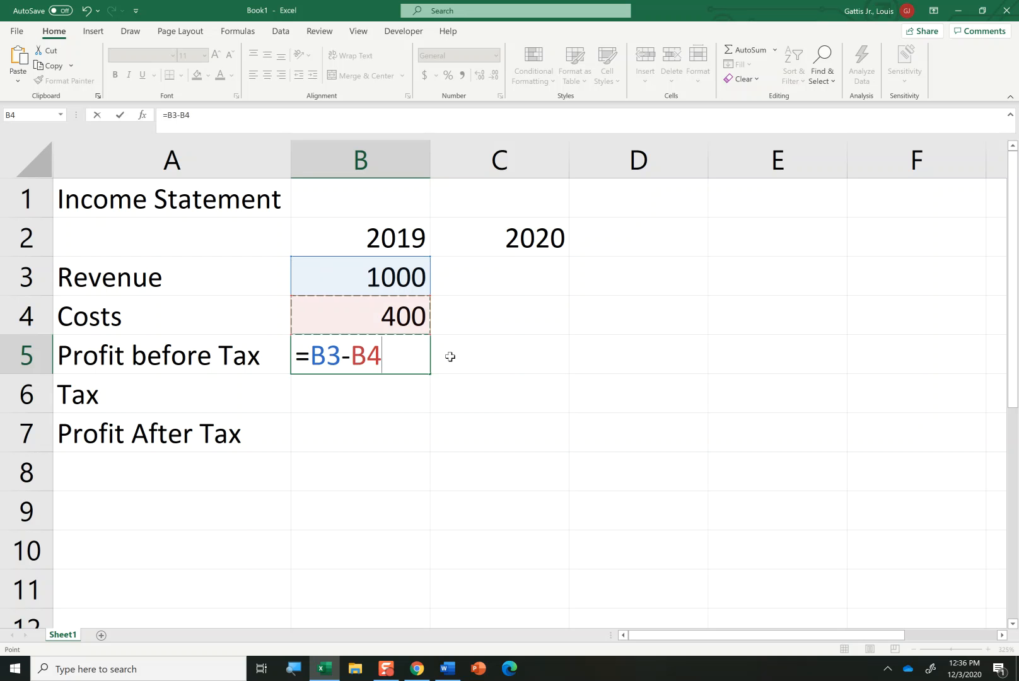
key(Return)
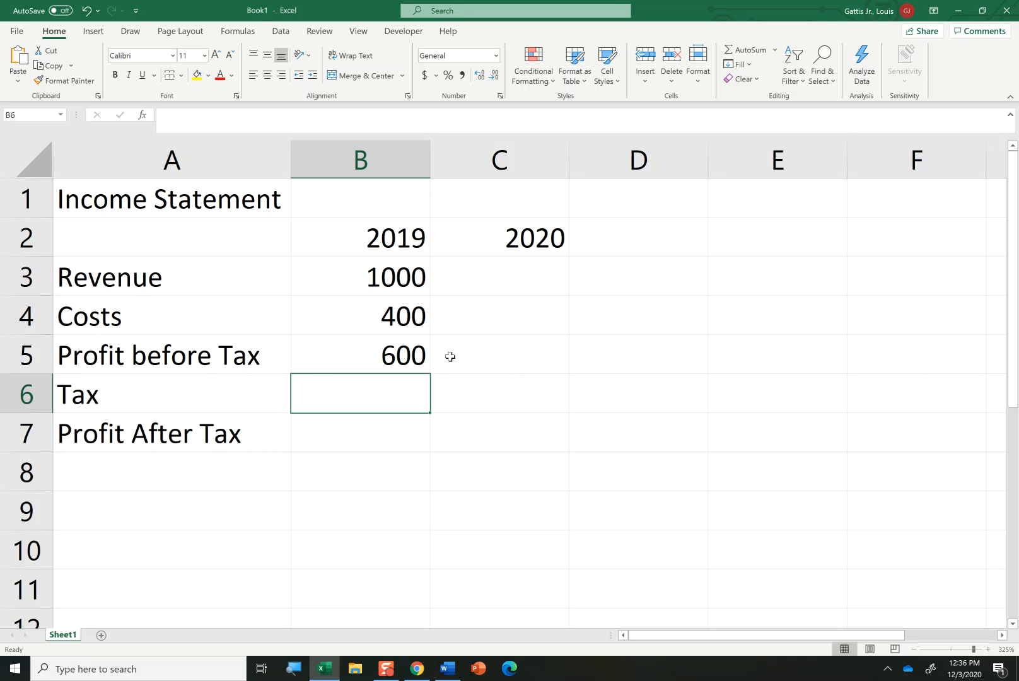
Calculate the 2019 tax in cell B6 with the formula =.25*B5.
text(=)
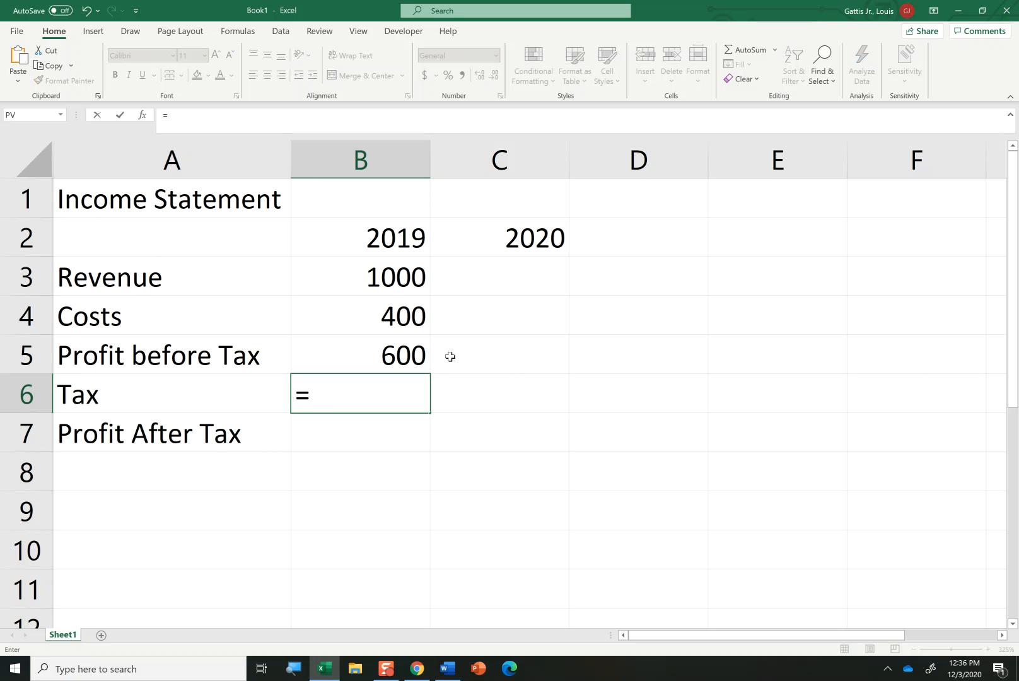
text(.25)
key(Escape)
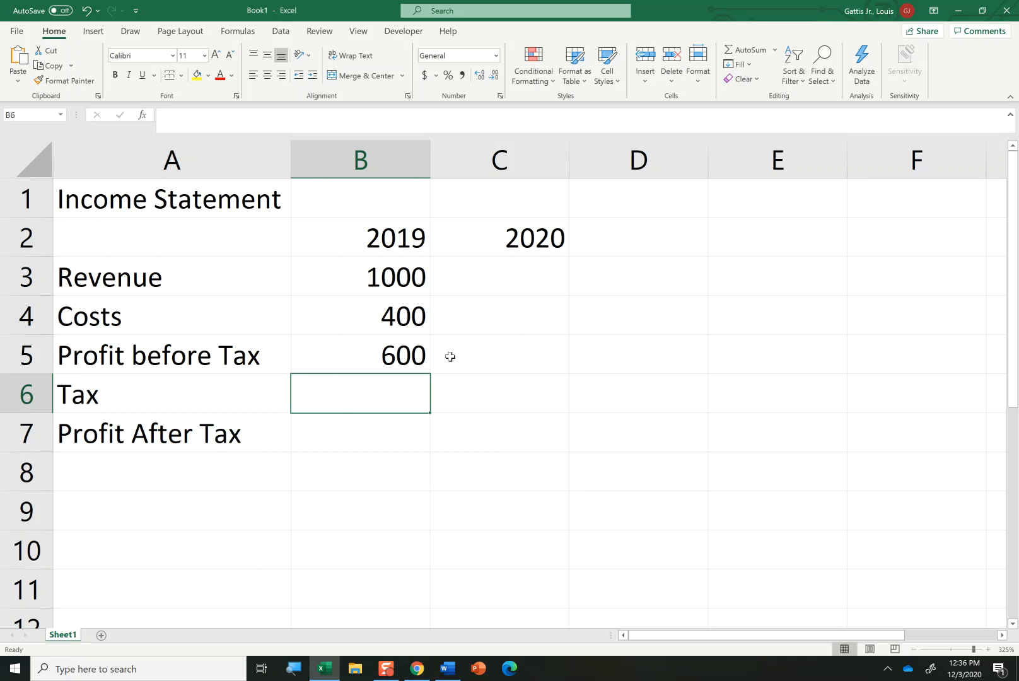
text(=.25)
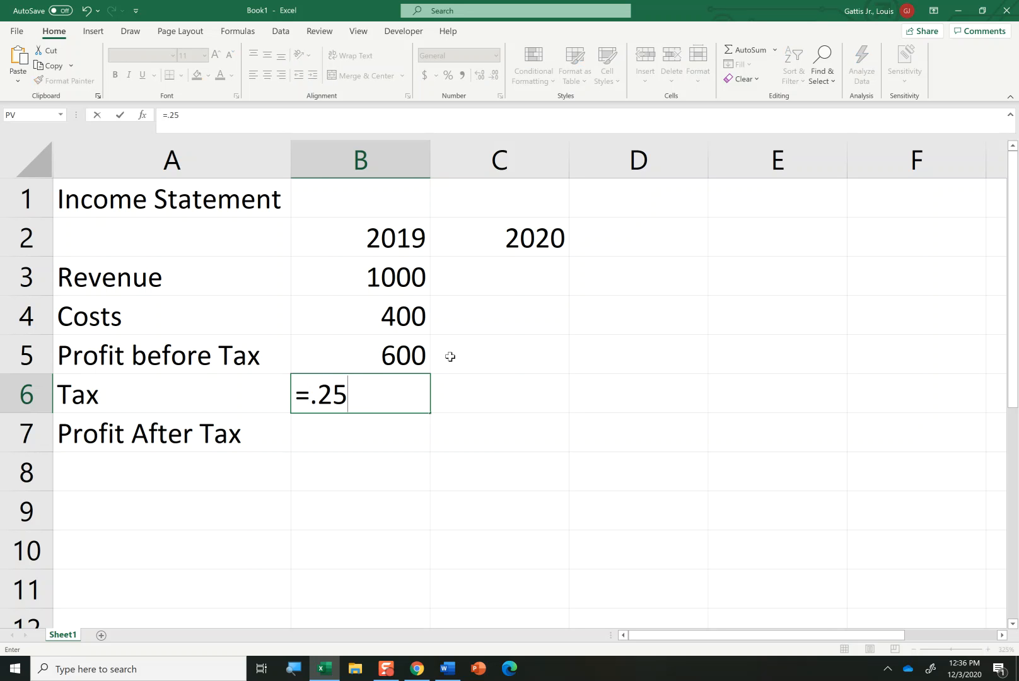
text(*)
key(Up)
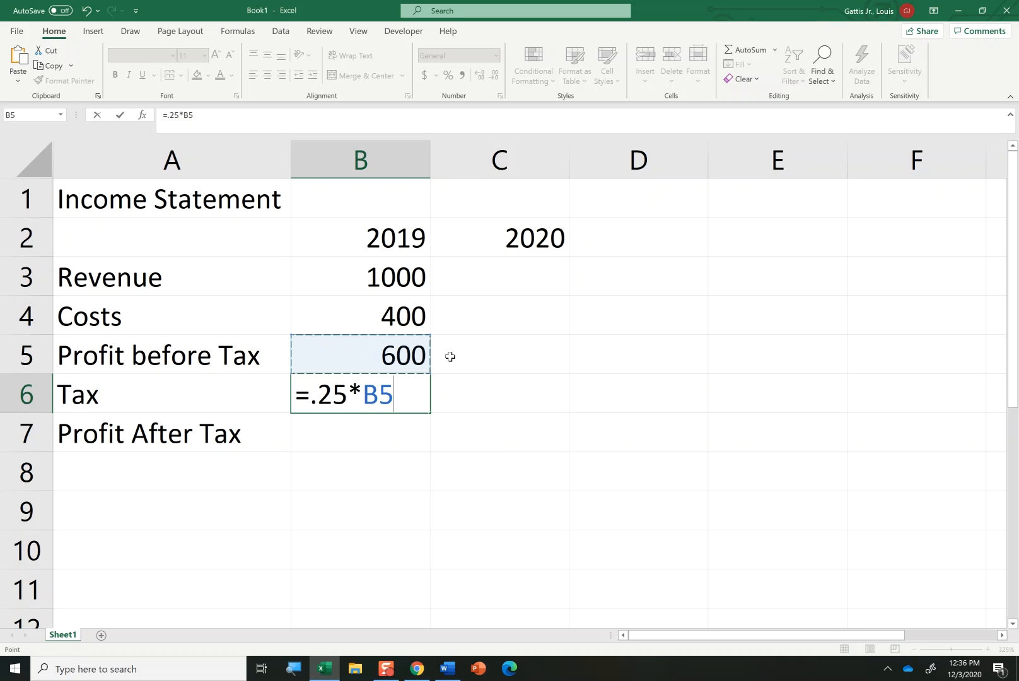
key(Return)
Calculate the 2019 profit after tax in cell B7 with the formula =B5-B6, and check the formulas in B5 to B7.
text(=)
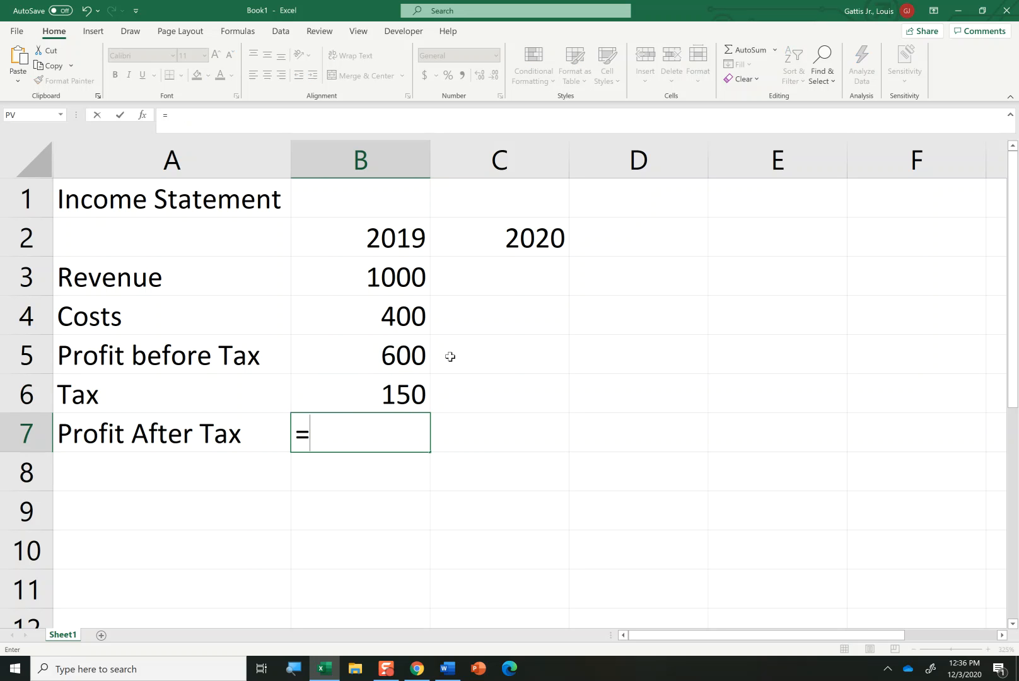
key(Up)
key(Up)
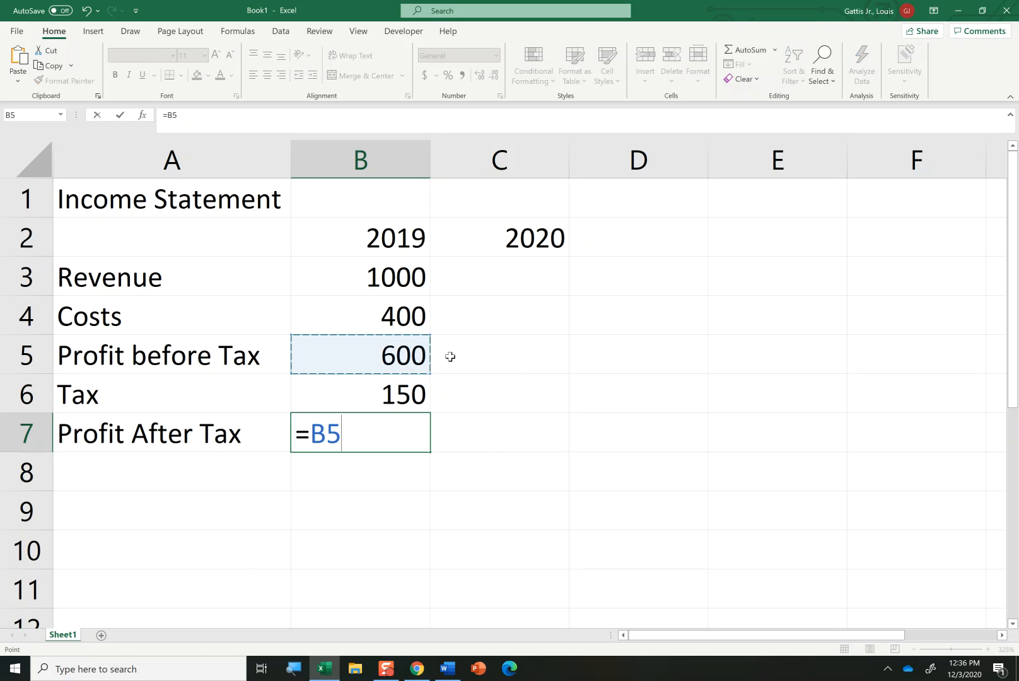
text(-)
key(Up)
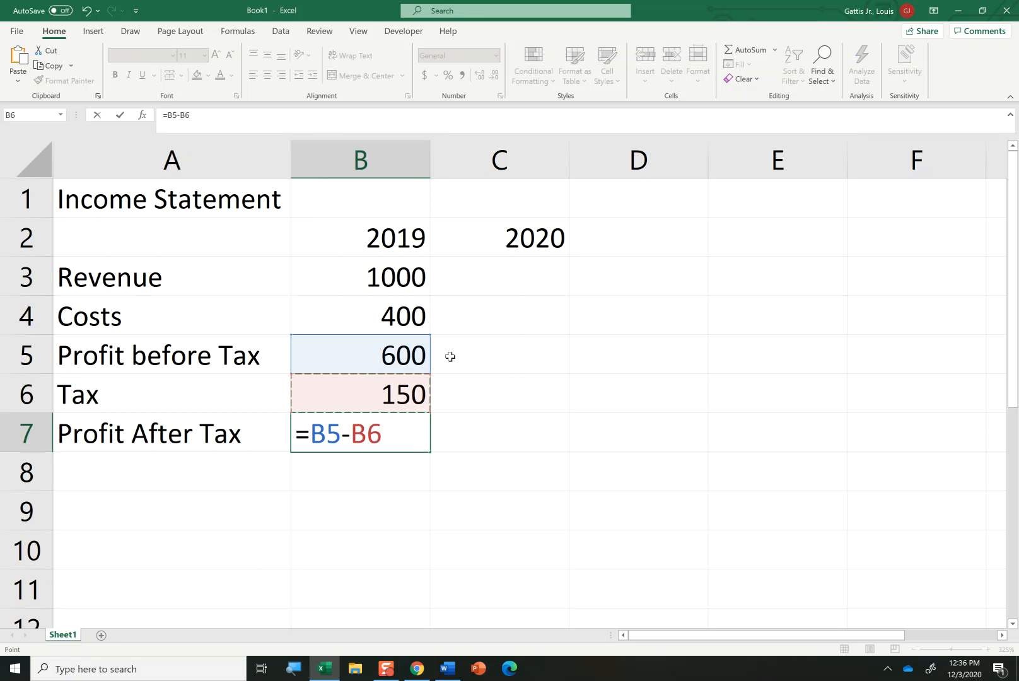
key(Return)
key(Up)
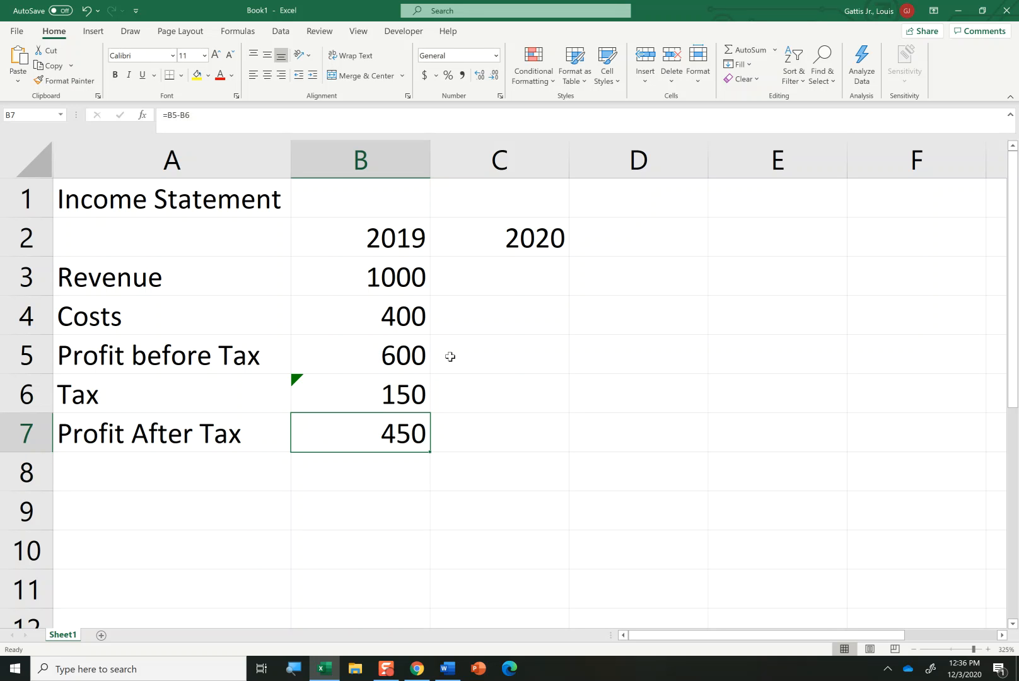
key(Up)
key(Up)
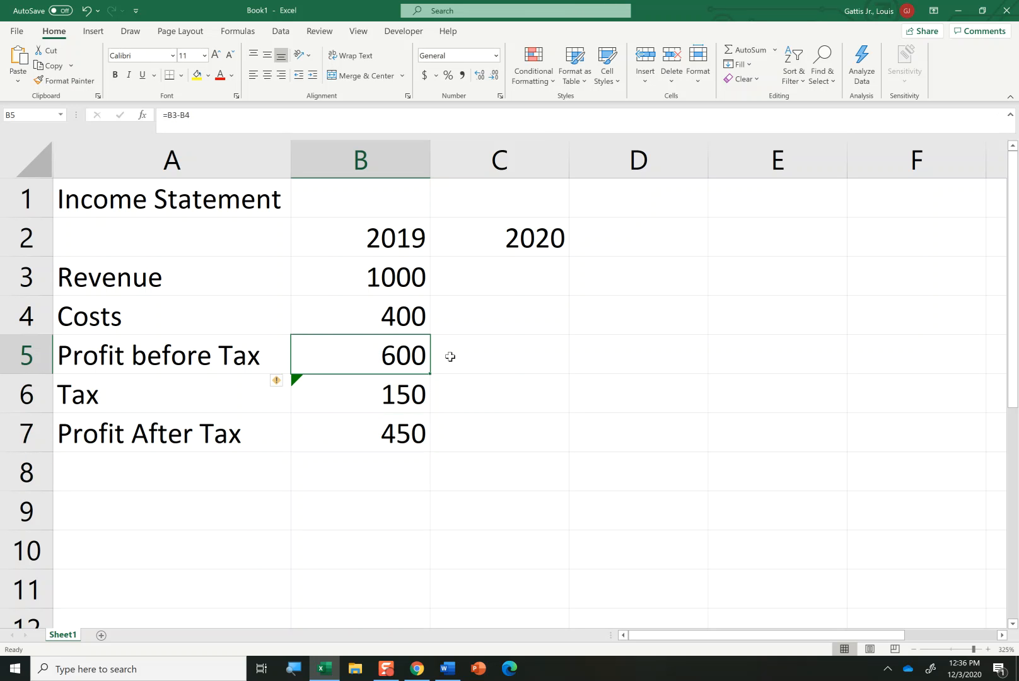
key(Down)
key(Down)
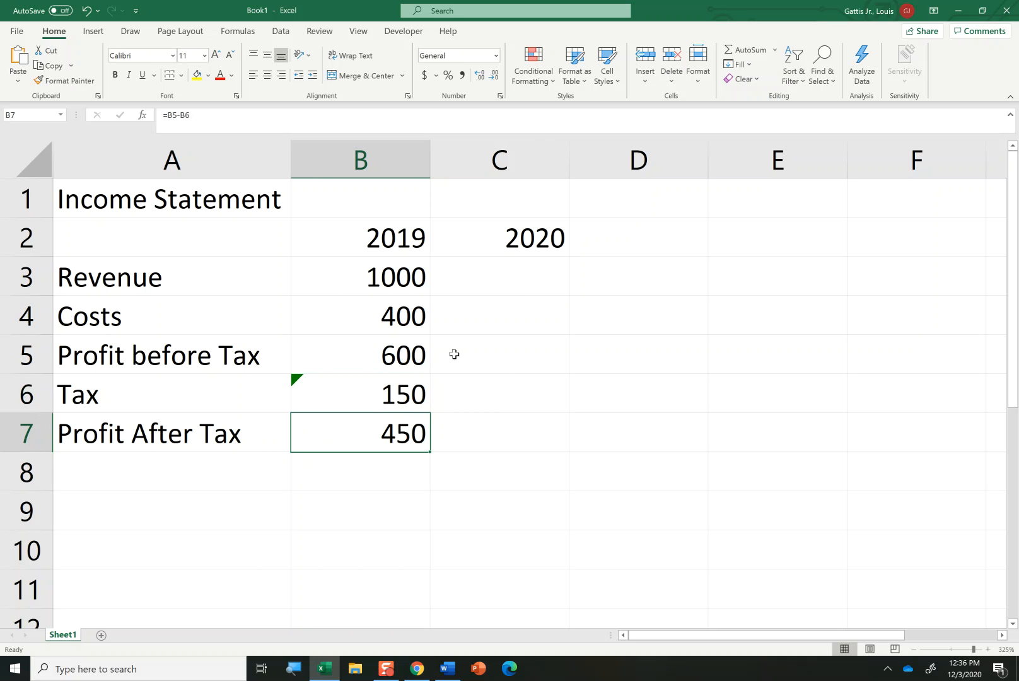
Apply the dollar Accounting number format to B3:B7 and widen column B slightly.
drag(391, 266, 392, 432)
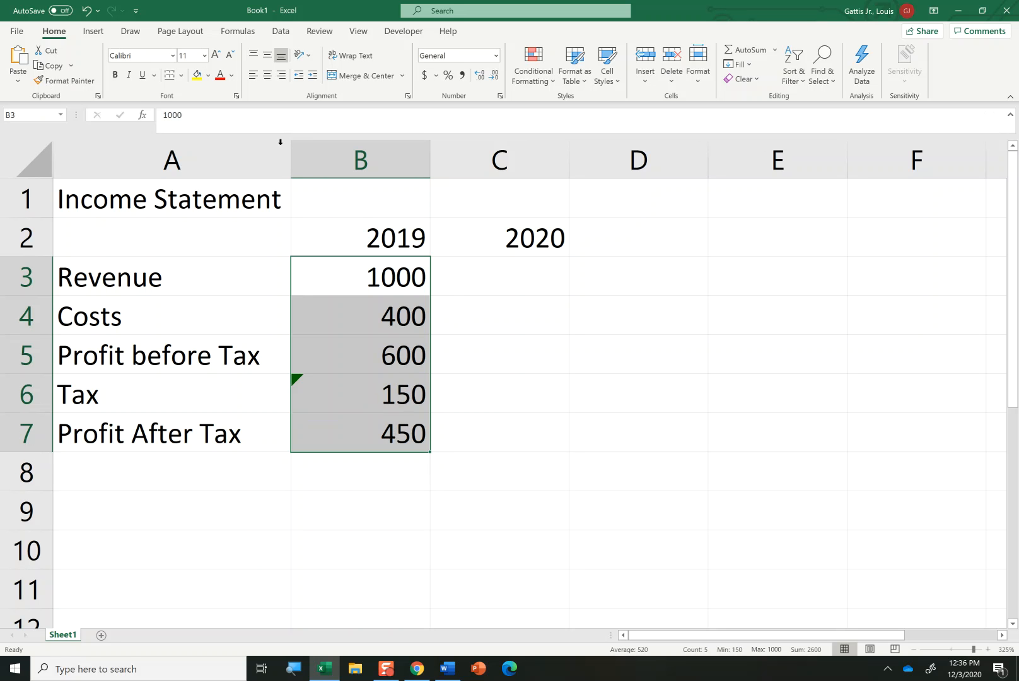
click(423, 77)
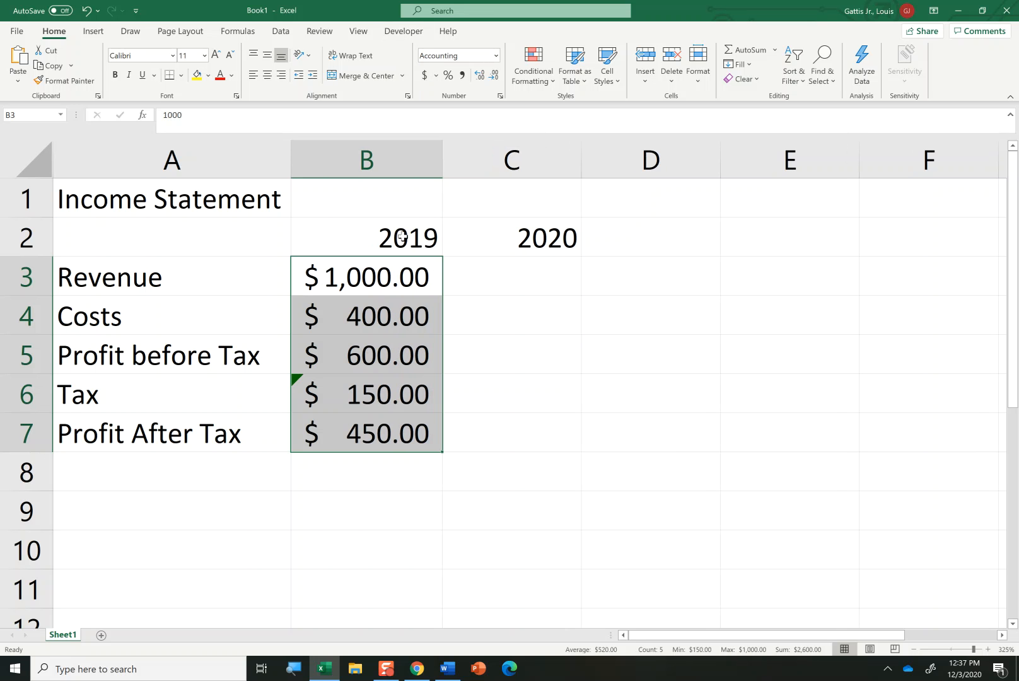
click(507, 326)
drag(442, 159, 445, 159)
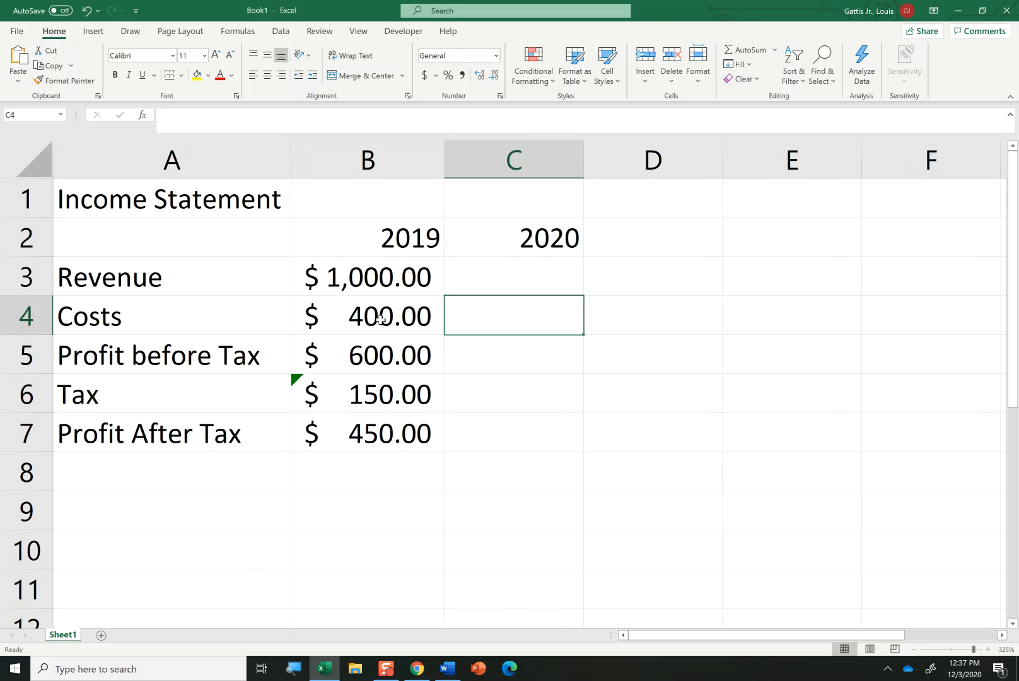
Examine the contents and formulas behind the formatted 2019 figures in cells B3 to B7.
click(380, 319)
click(382, 357)
click(385, 395)
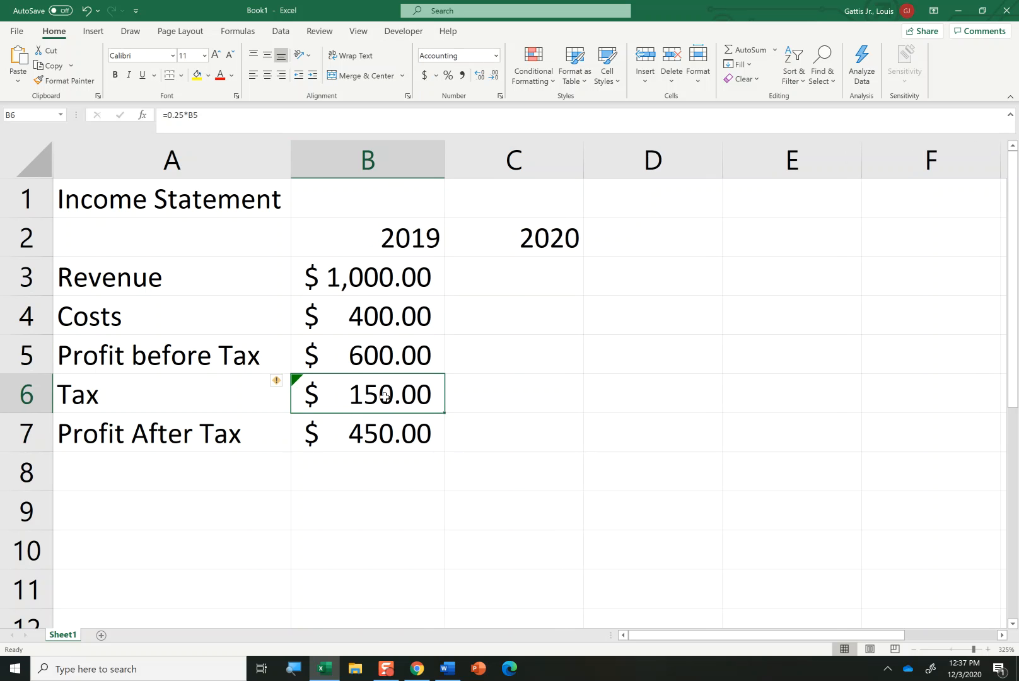
click(368, 449)
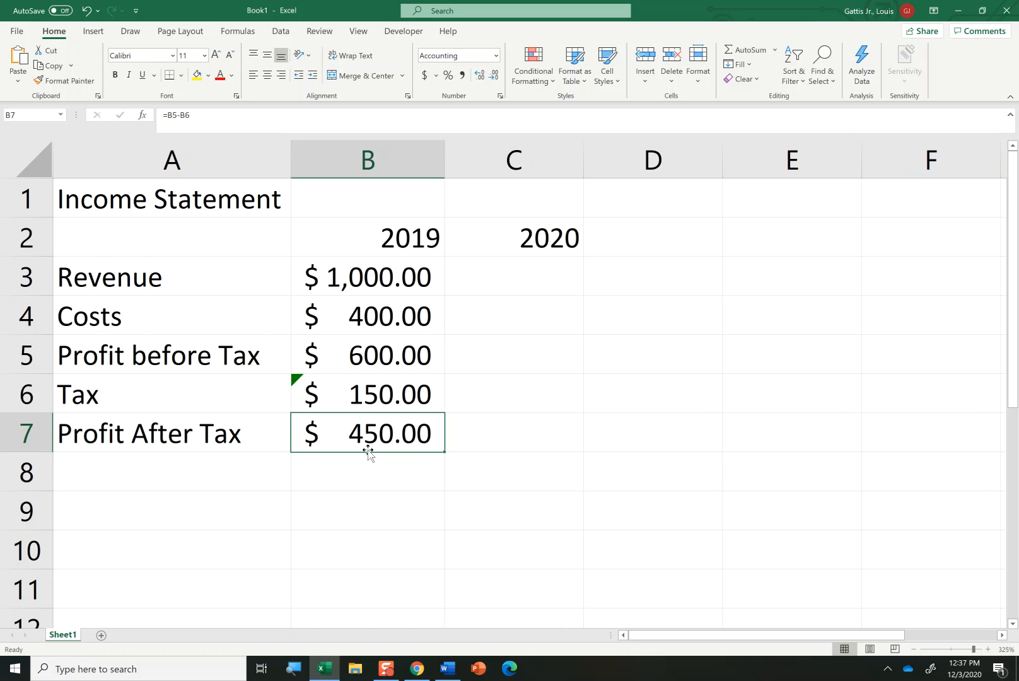
key(Up)
key(Up)
key(Up)
key(Up)
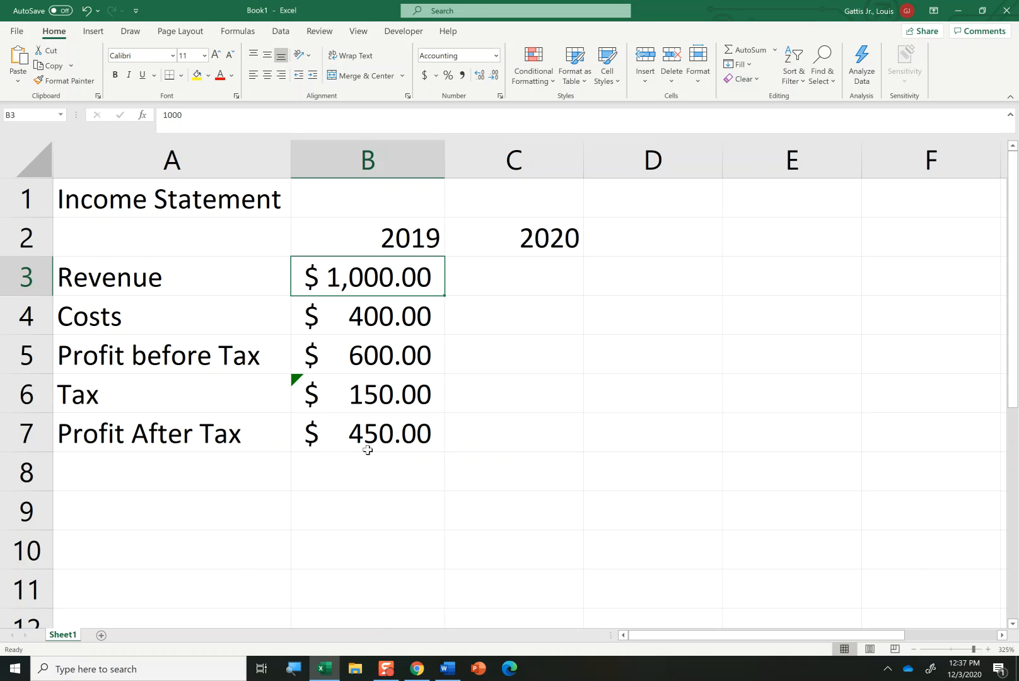
Copy the 2019 figures and formulas in B3:B7 to C3:C7 and widen column C slightly.
key(Right)
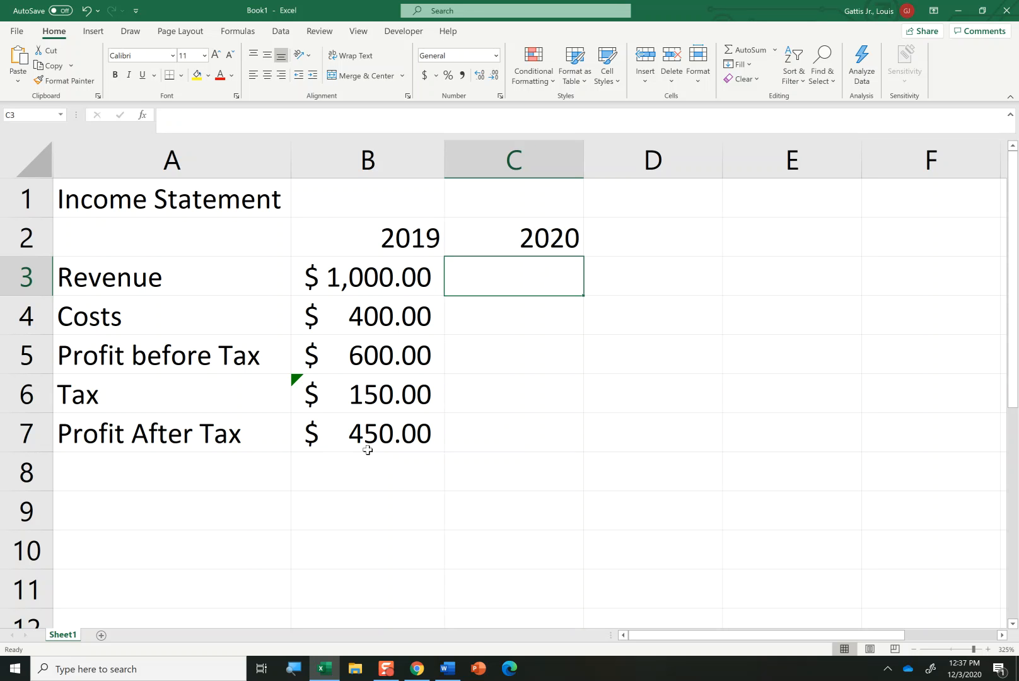
key(Left)
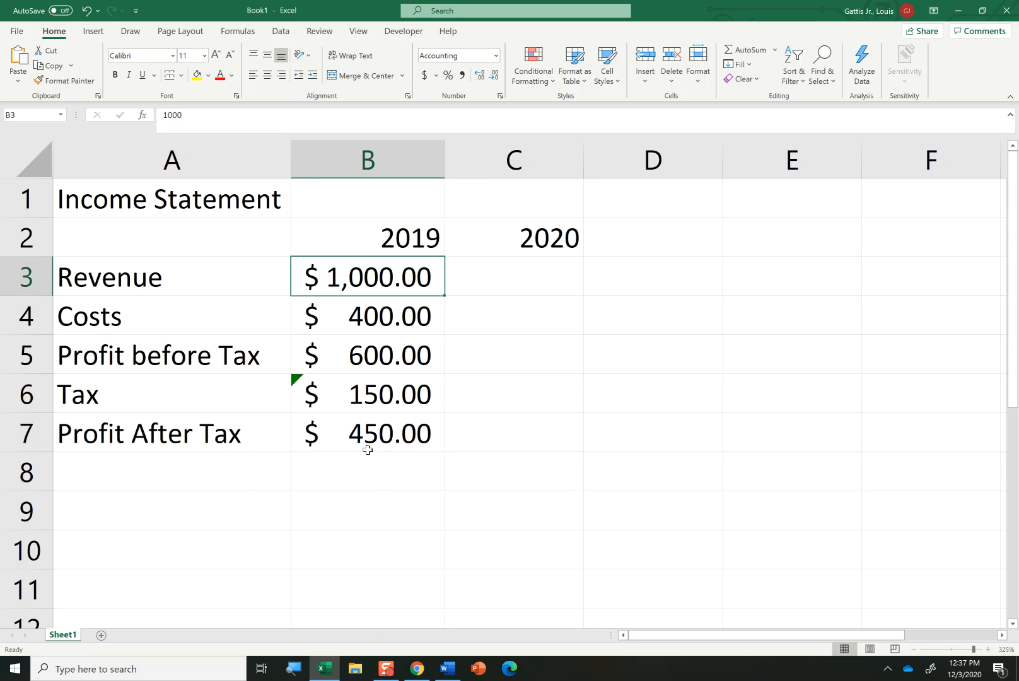
key(shift+Down)
key(shift+Down)
key(shift+Down)
key(shift+Down)
key(ctrl+c)
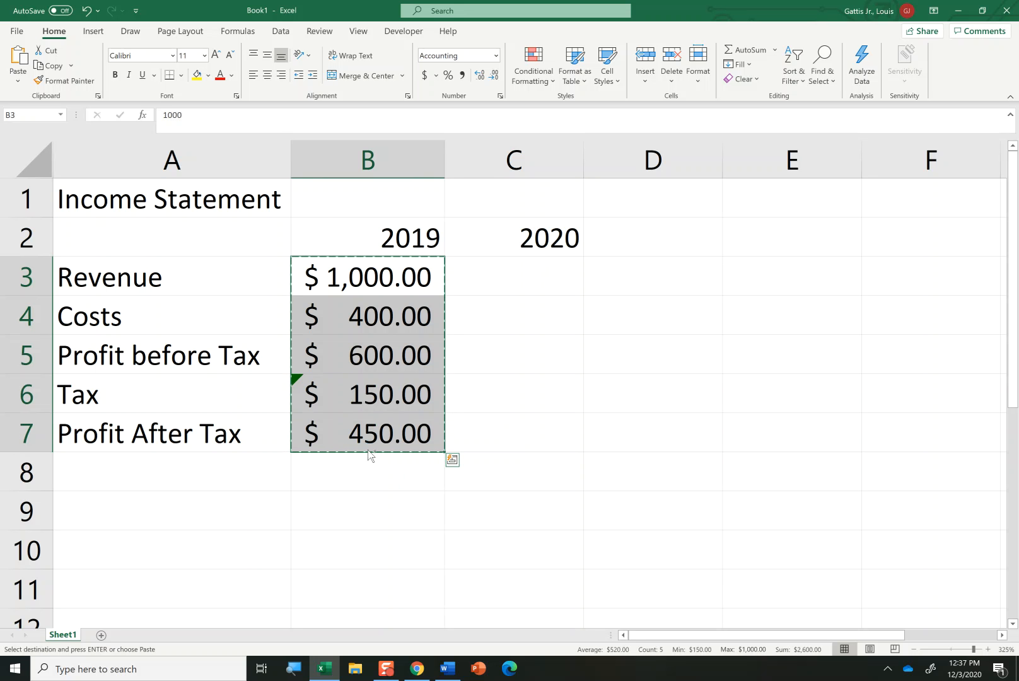
key(ctrl+q)
key(Right)
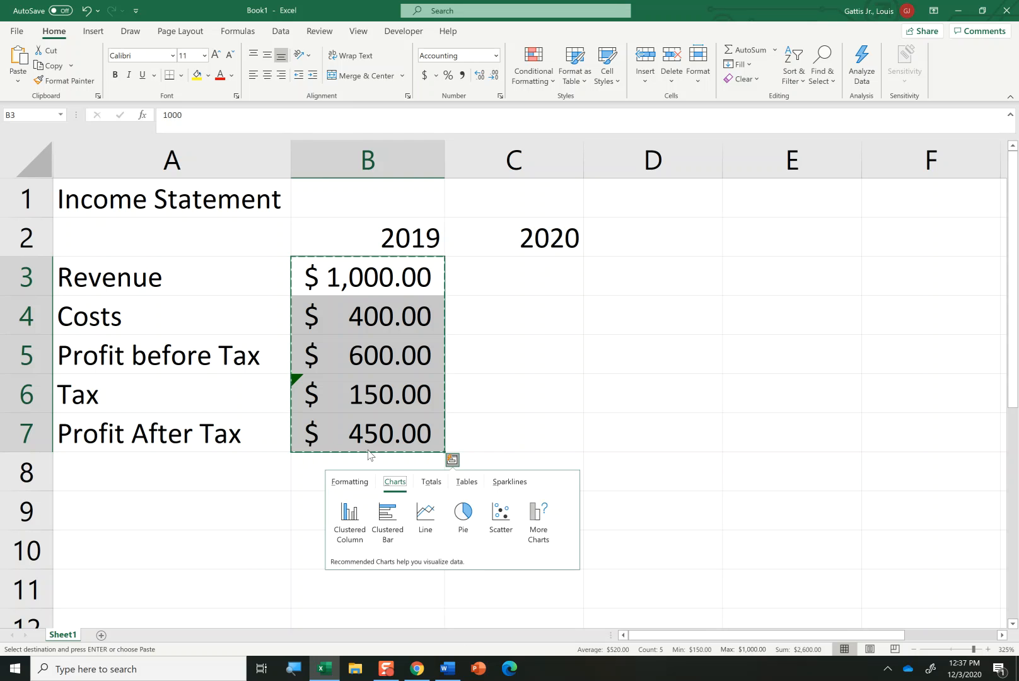
click(512, 274)
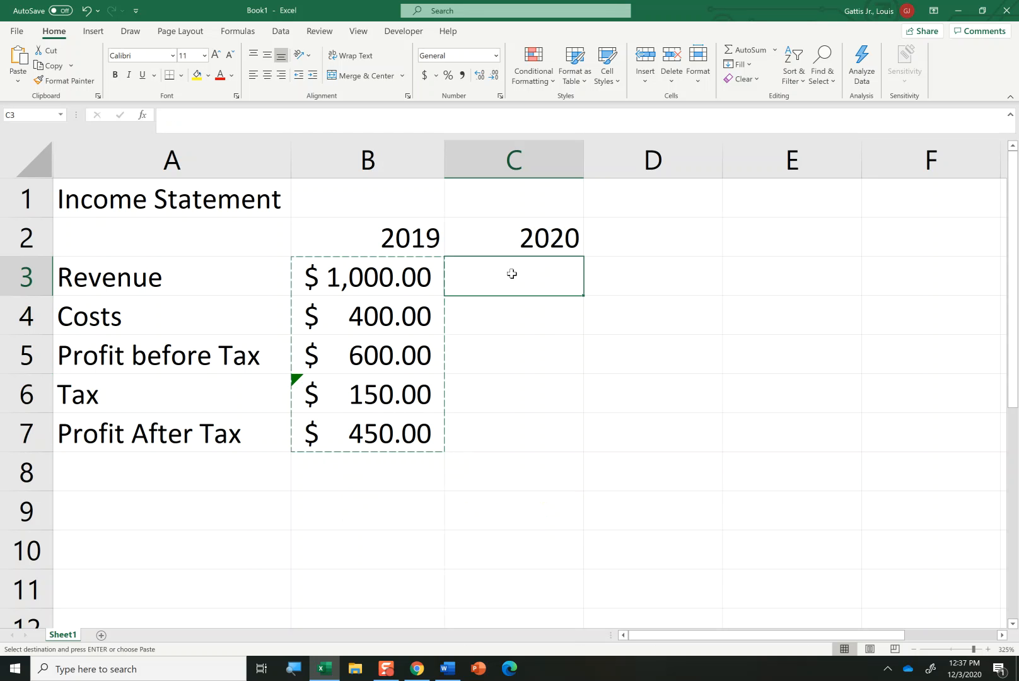
key(ctrl+v)
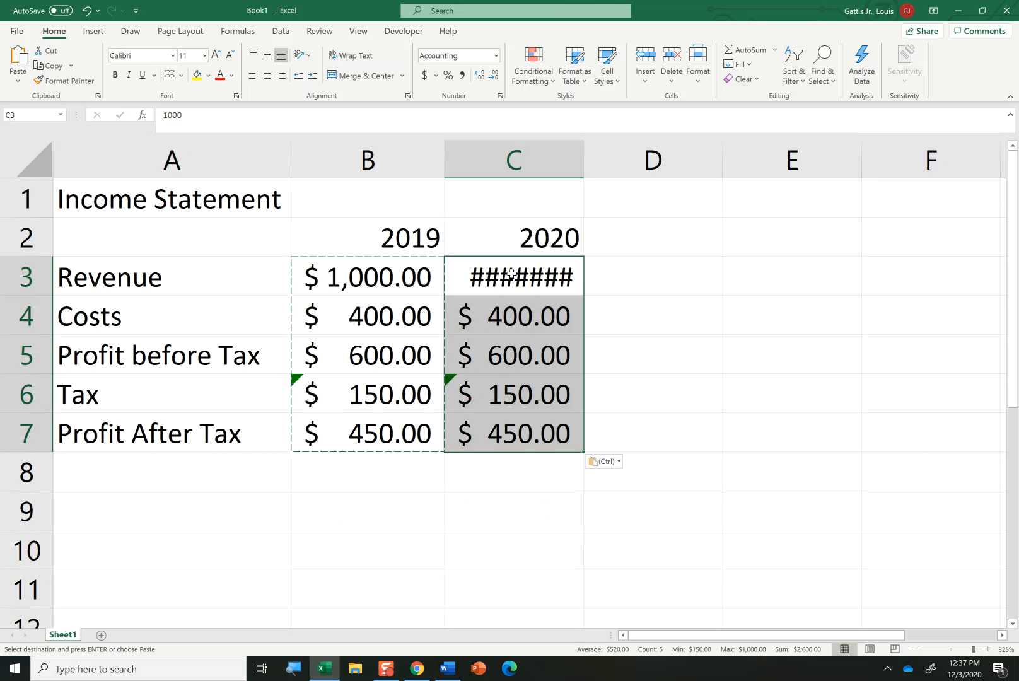
drag(583, 155, 602, 155)
click(493, 338)
key(Escape)
Examine the values and formulas copied into the 2020 column, cells C3 to C7.
key(Up)
key(Up)
key(Left)
key(Down)
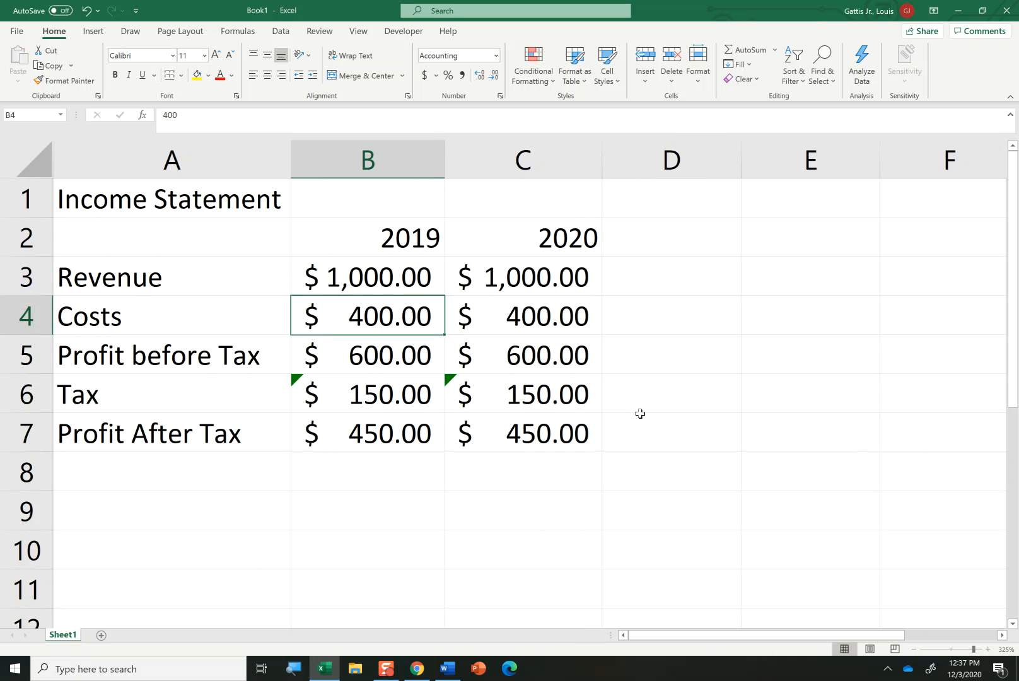
key(Up)
key(Right)
key(Up)
key(Down)
key(Down)
key(Down)
key(Down)
key(Down)
key(Up)
key(Up)
key(Up)
key(Up)
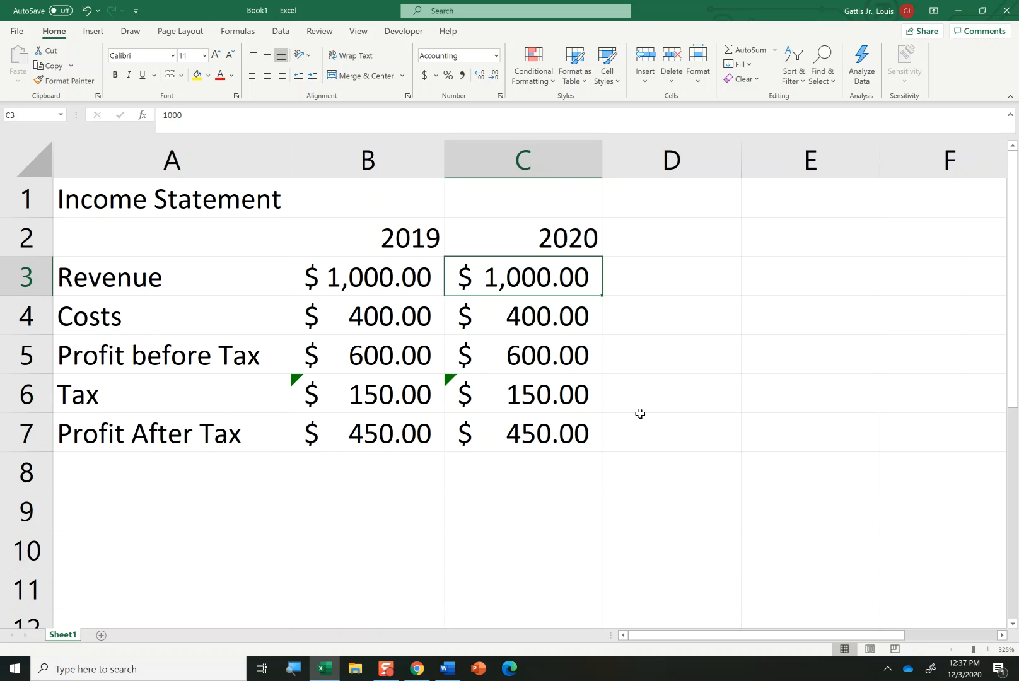
Set the 2020 revenue in cell C3 to 1100.
key(F2)
key(BackSpace)
key(BackSpace)
key(BackSpace)
text(100)
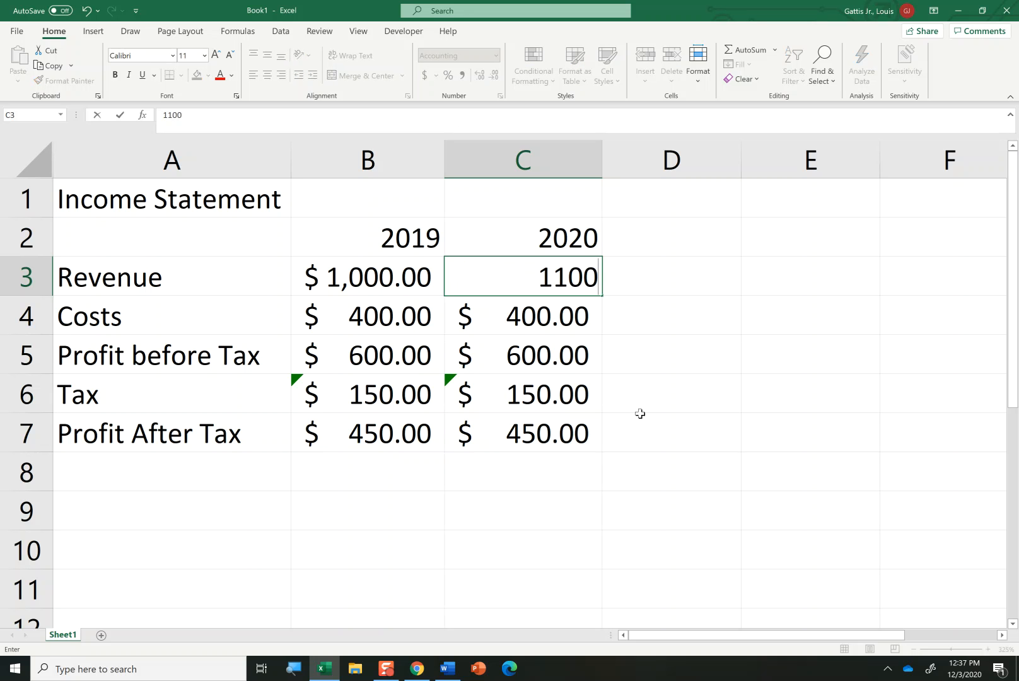
key(Return)
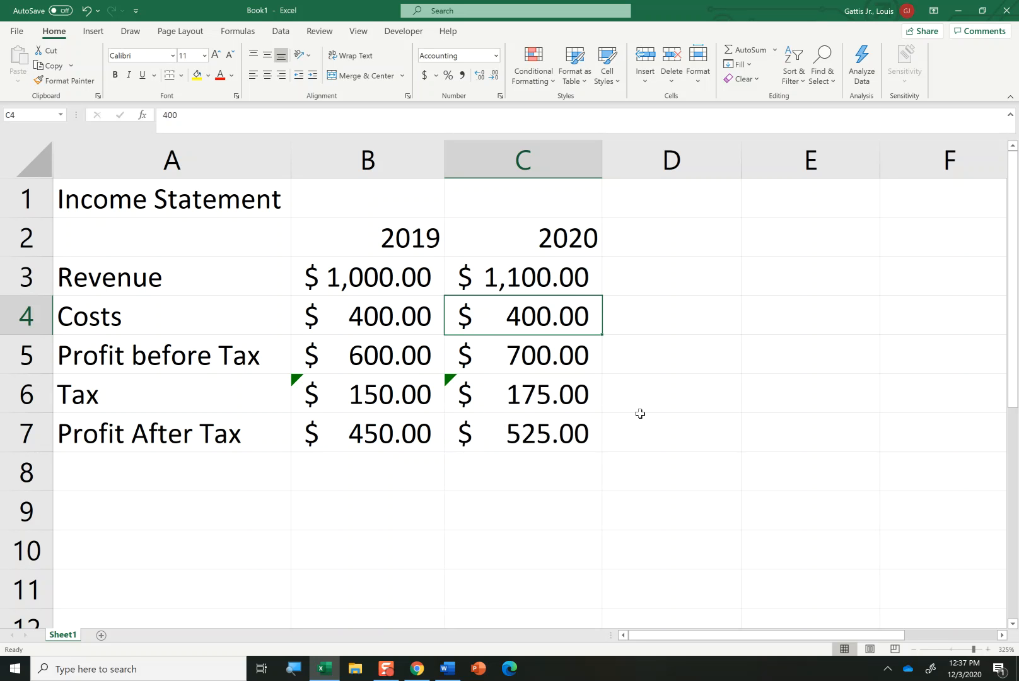
Set the 2020 costs in cell C4 to 450.
text(240)
key(BackSpace)
key(BackSpace)
key(BackSpace)
text(450)
key(Return)
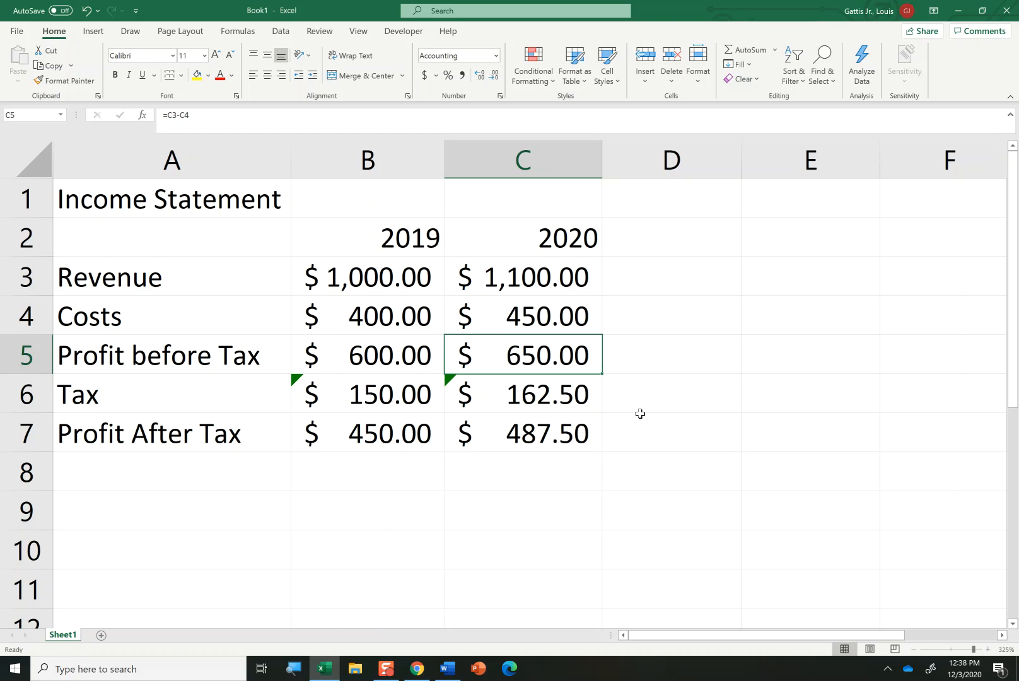
Check the cell references in the 2020 formulas for profit before tax, tax and profit after tax in C5 to C7.
key(F2)
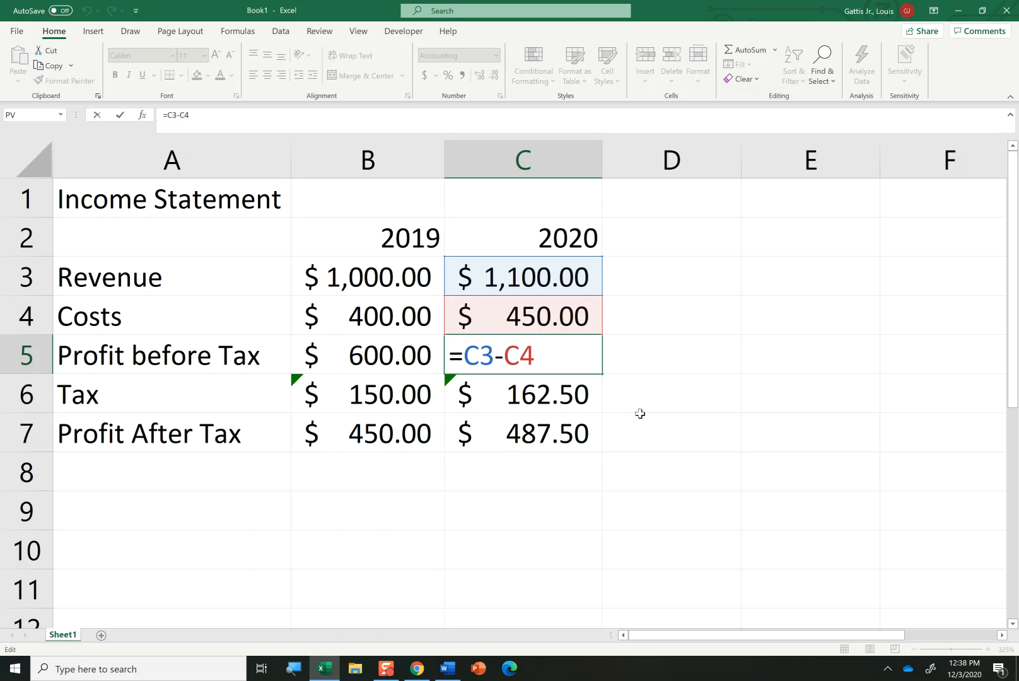
key(Escape)
key(Down)
text(=0.25*C5)
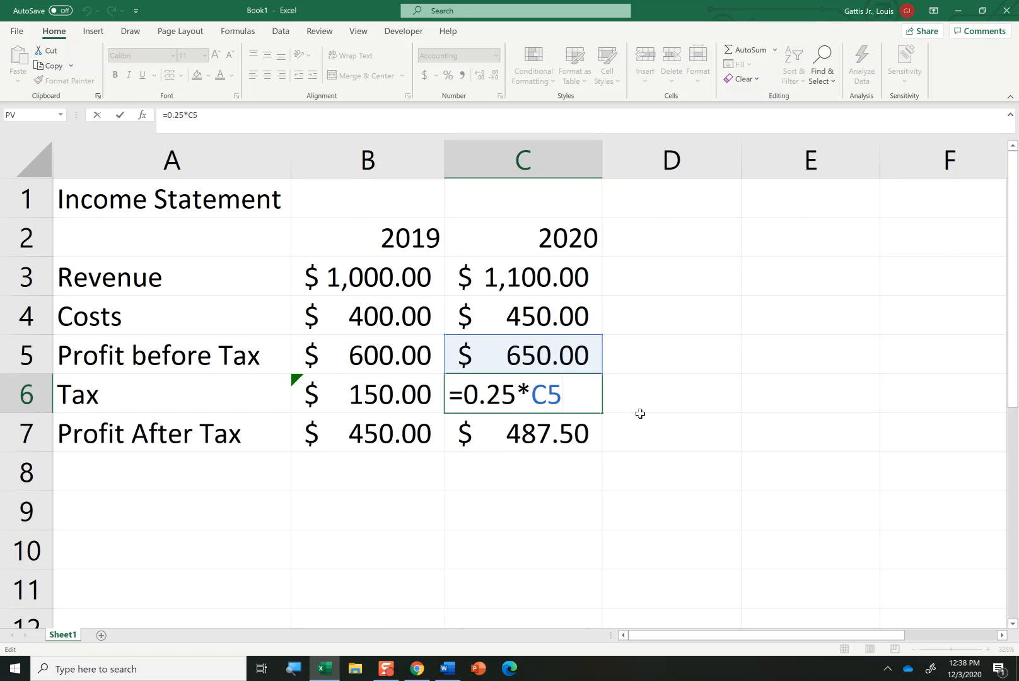
key(Return)
key(F2)
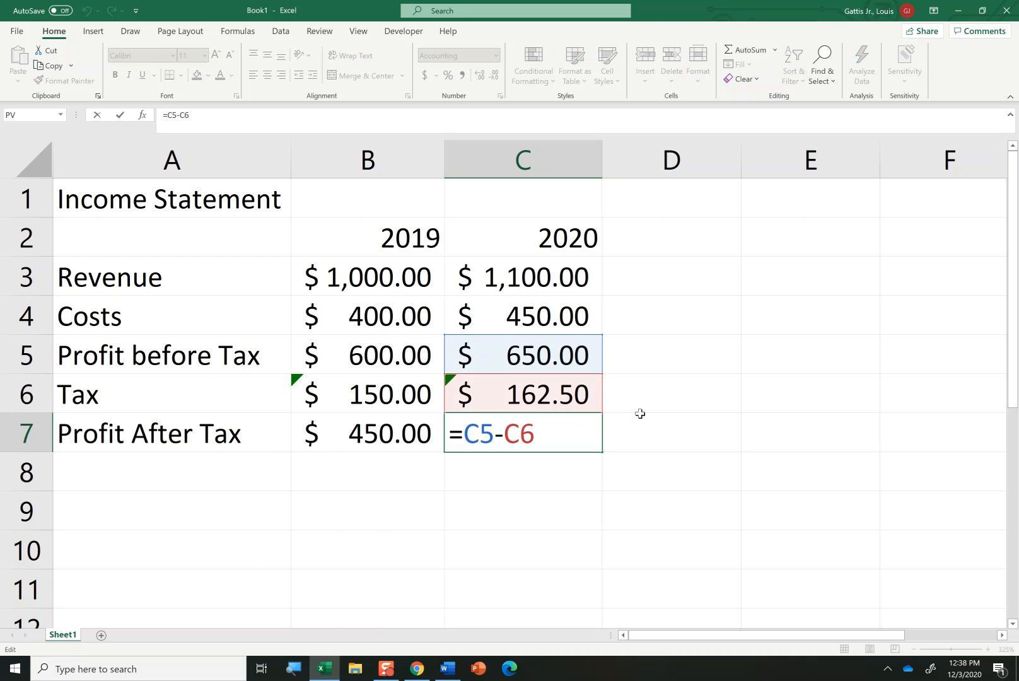
key(ctrl+Return)
key(Up)
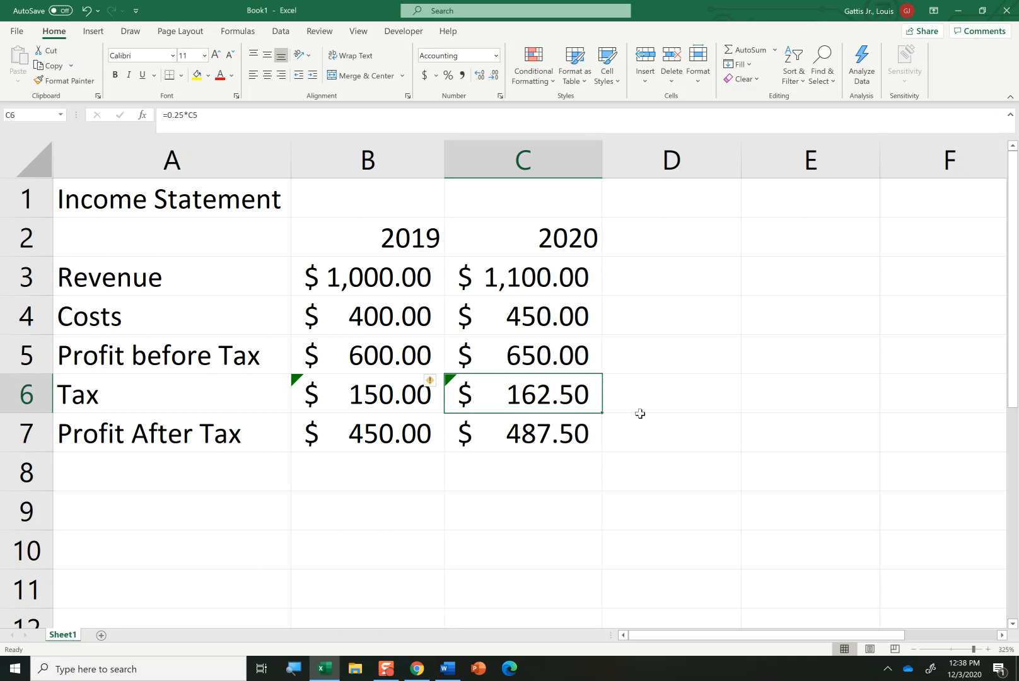
key(Down)
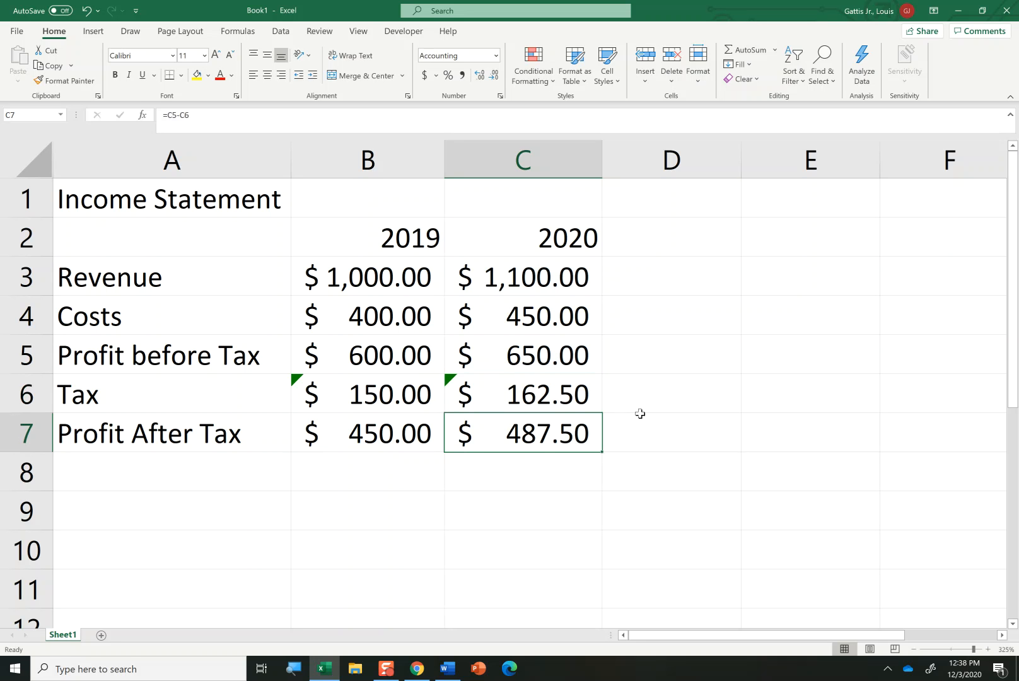
key(Up)
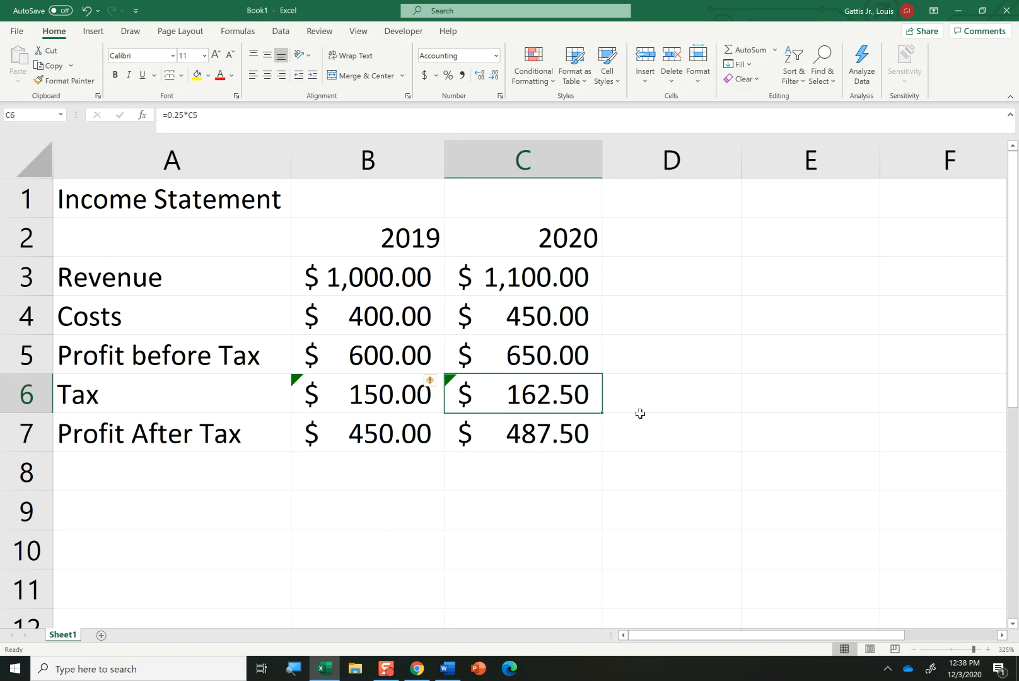
key(Up)
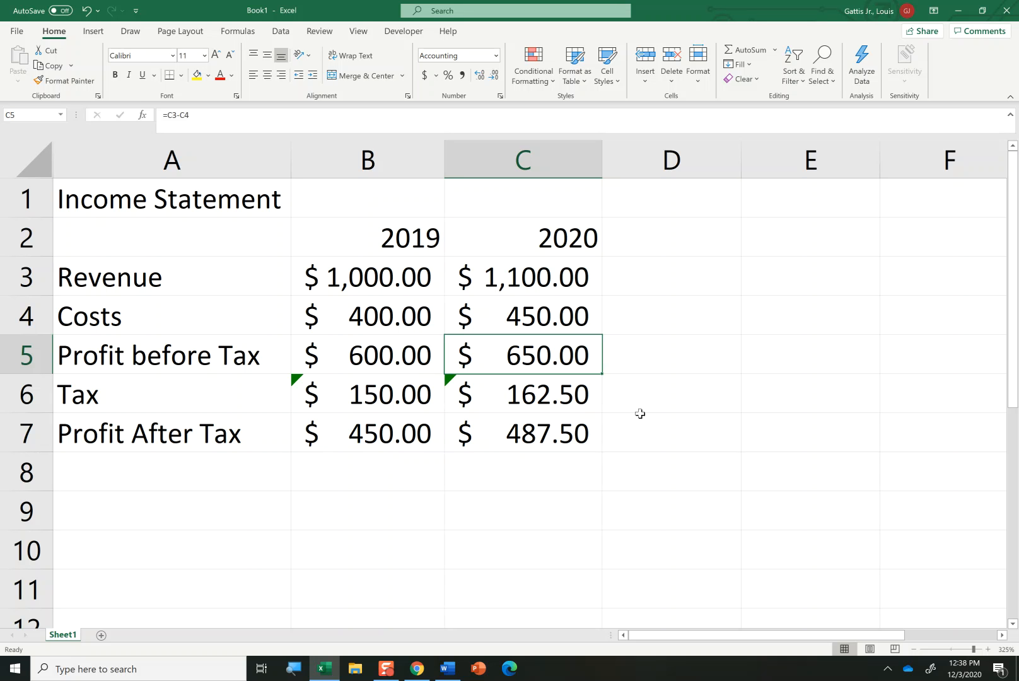
Enter the row label Profit Margin in cell A9, below the income statement.
key(Down)
key(Down)
key(Down)
key(Down)
key(Left)
key(Left)
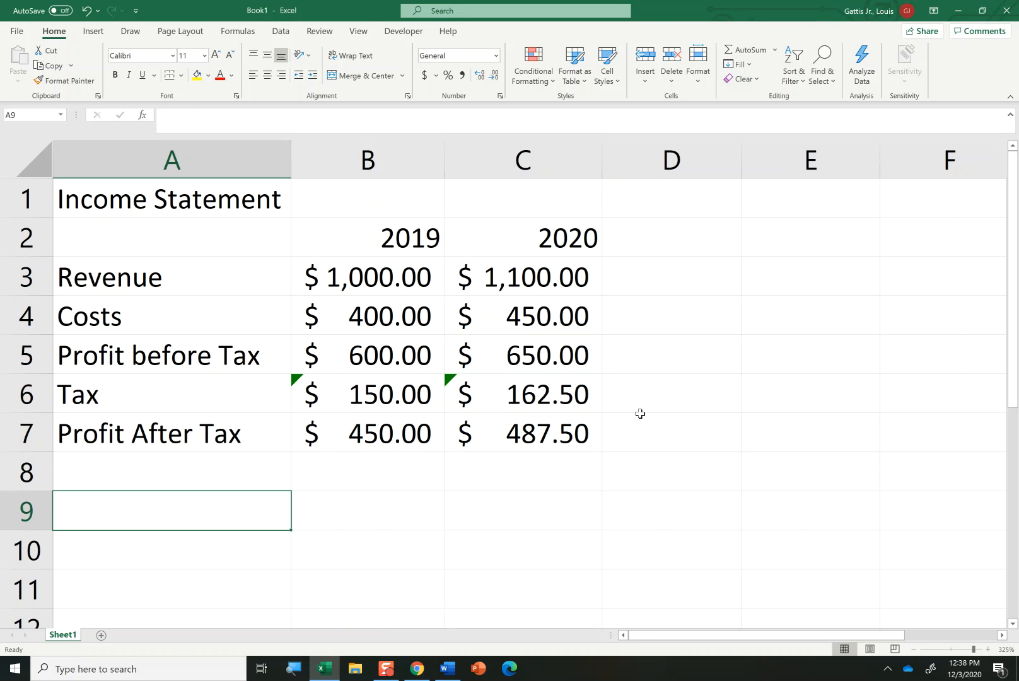
text(Ratio)
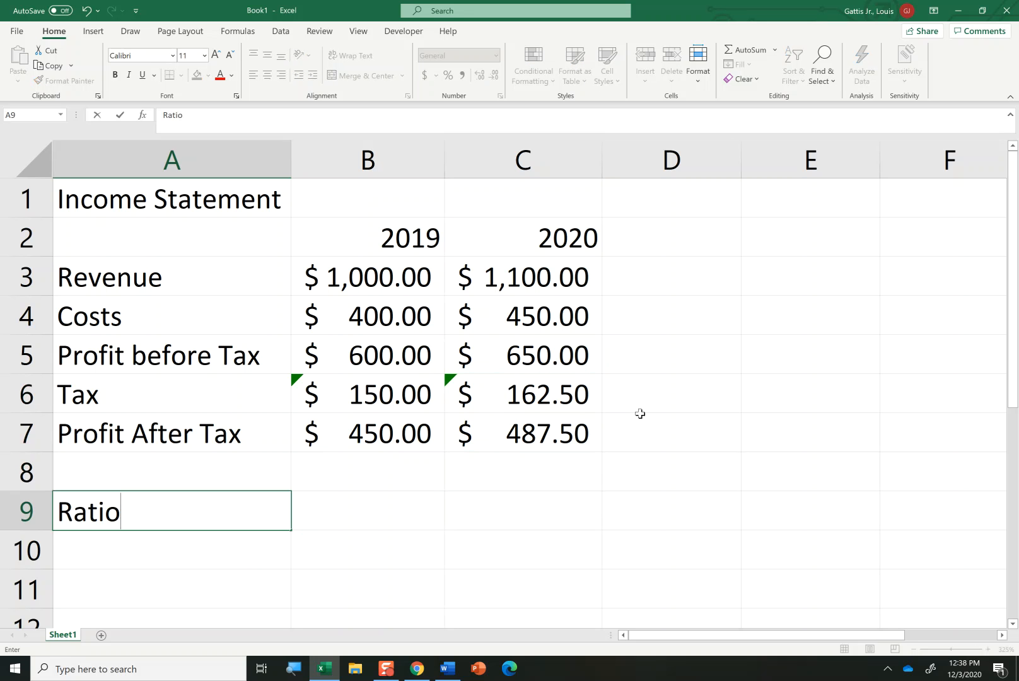
key(Return)
key(Up)
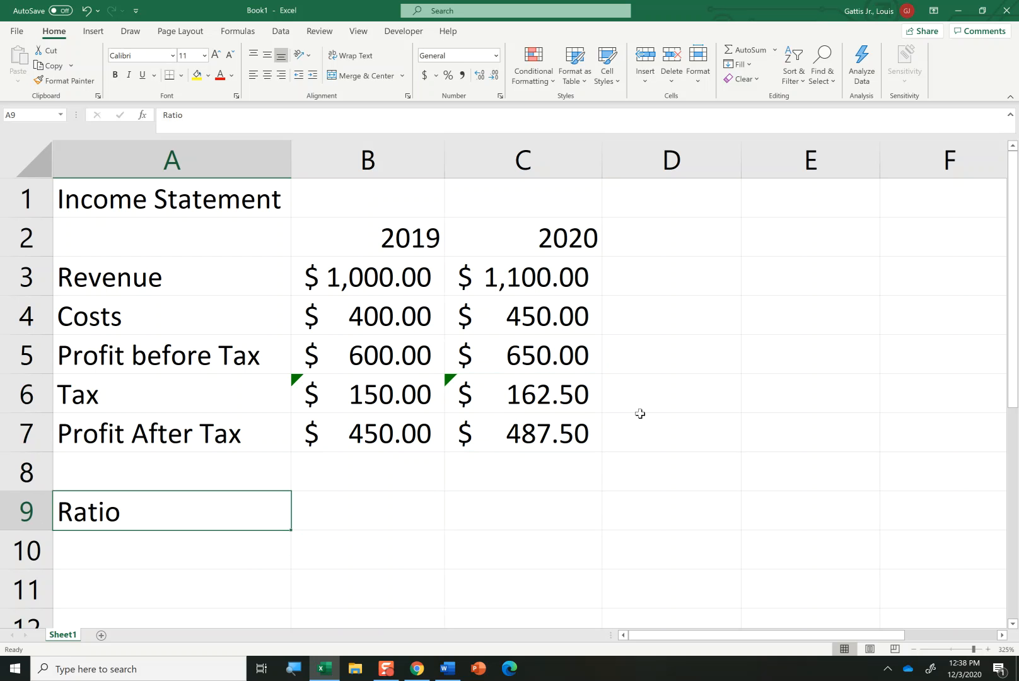
text(Pr)
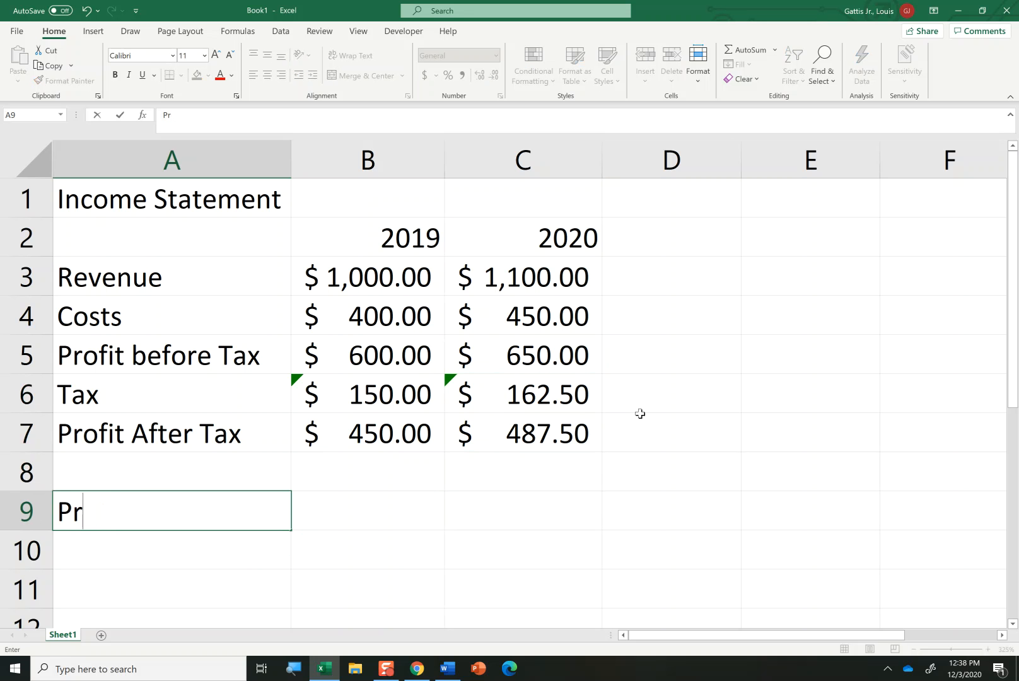
text(ofit Margin)
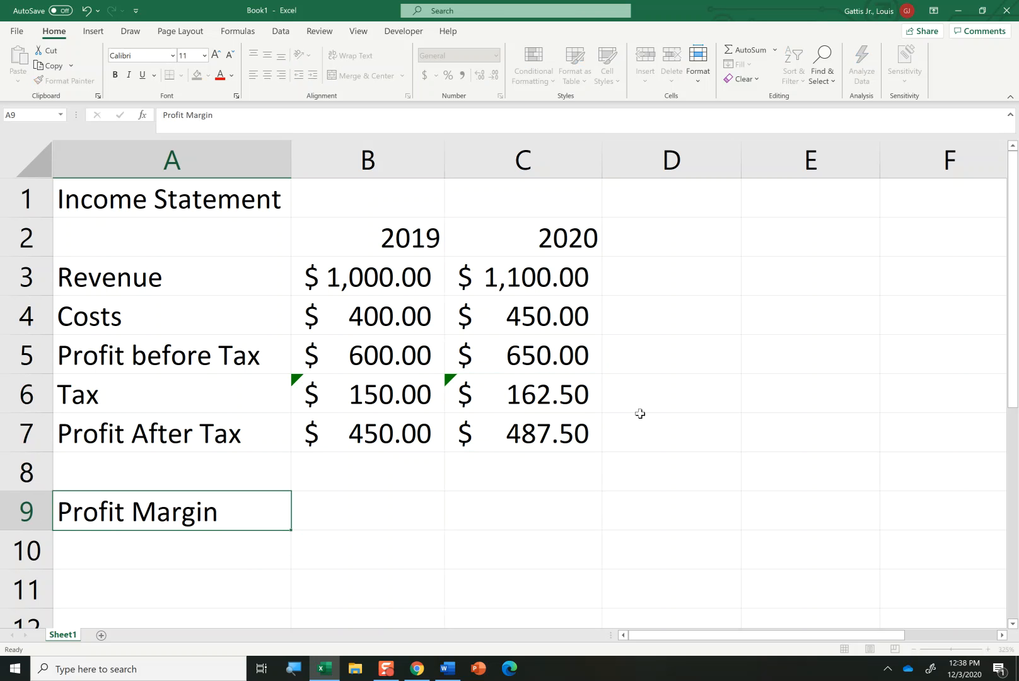
key(Return)
Calculate the 2019 profit margin in cell B9 with the formula =B7/B3.
key(Up)
key(Up)
key(Down)
key(Right)
text(=)
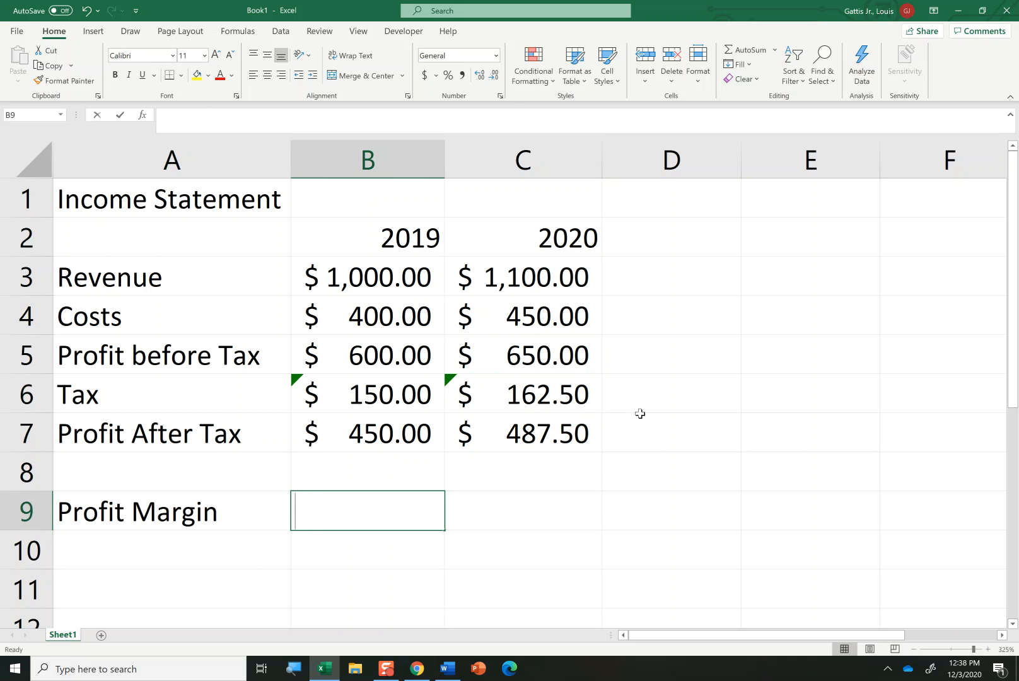
key(Escape)
text(=)
key(Up)
key(Up)
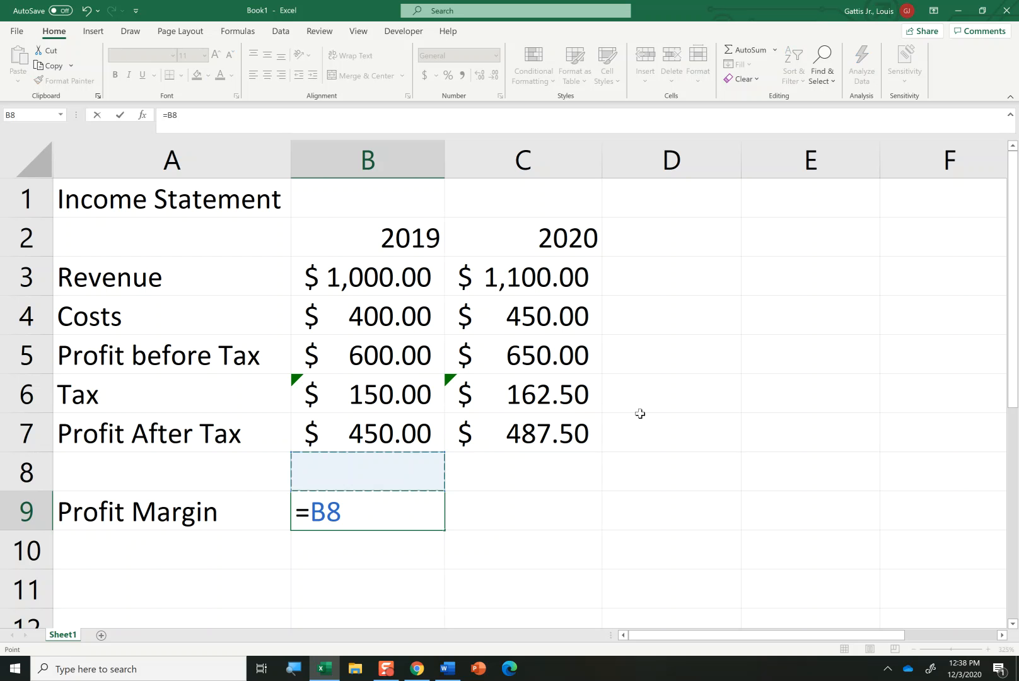
text(/)
key(Up)
key(Up)
key(Up)
key(Up)
key(Up)
key(Up)
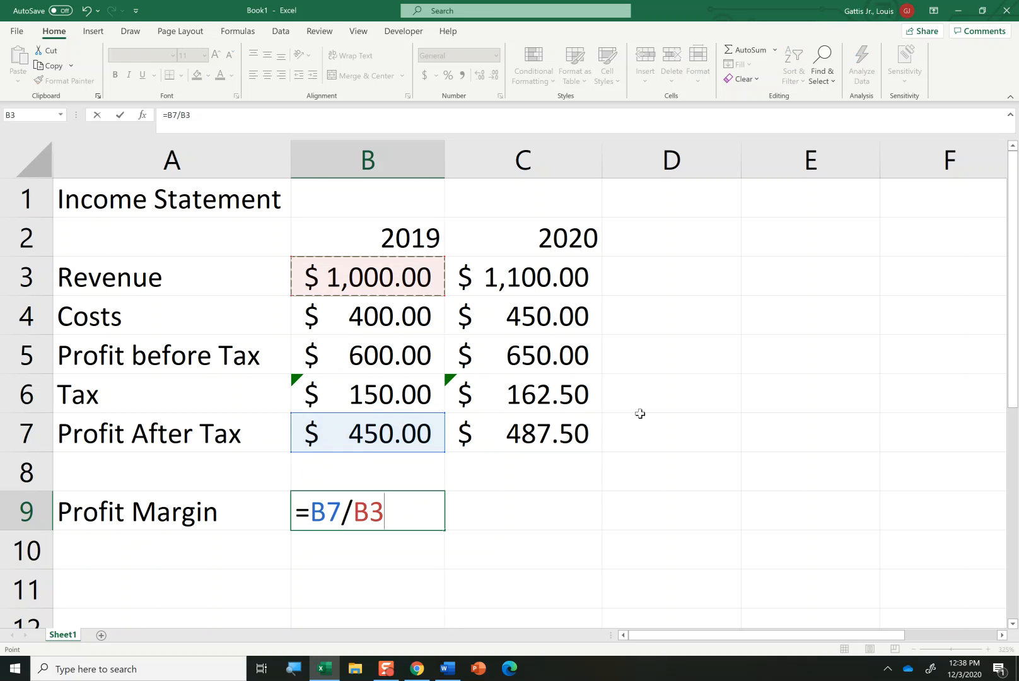
key(Return)
key(Up)
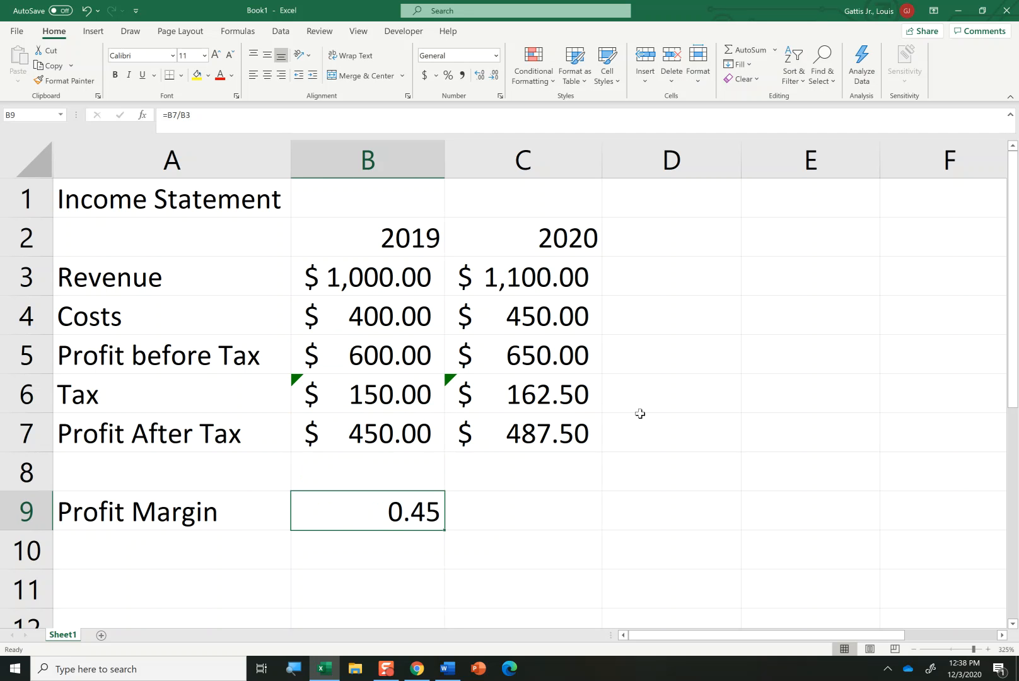
Format the 2019 profit margin in cell B9 as a percentage with two decimal places.
click(448, 75)
click(478, 75)
click(477, 75)
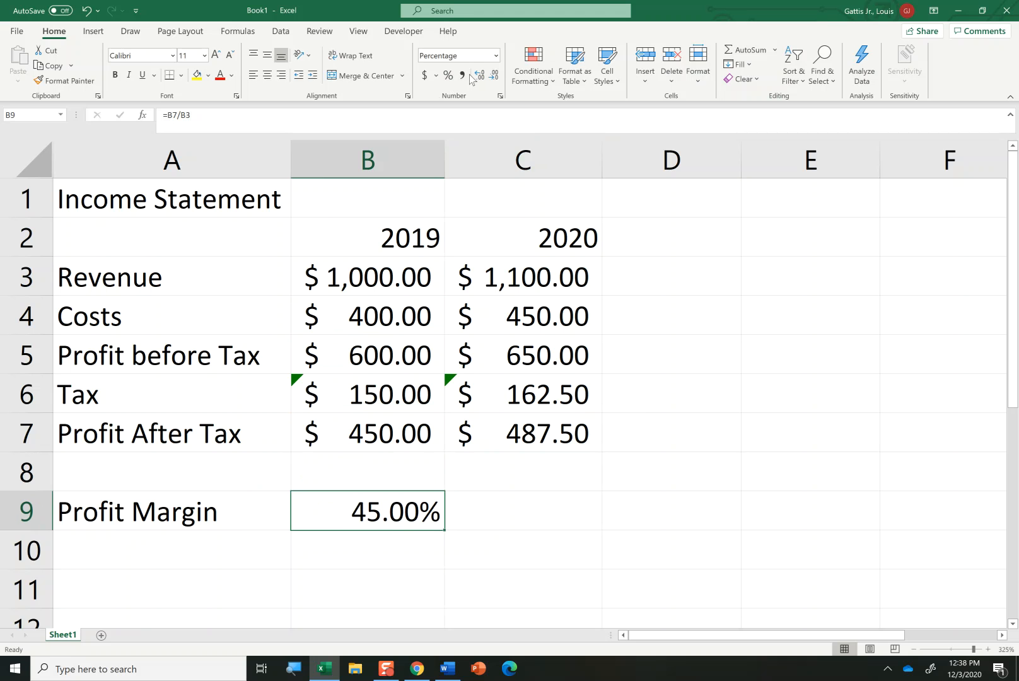
Copy the 2019 profit margin formula from B9 to C9 for 2020, and compare the two formulas.
key(Down)
key(Up)
key(ctrl+c)
key(Right)
key(ctrl+v)
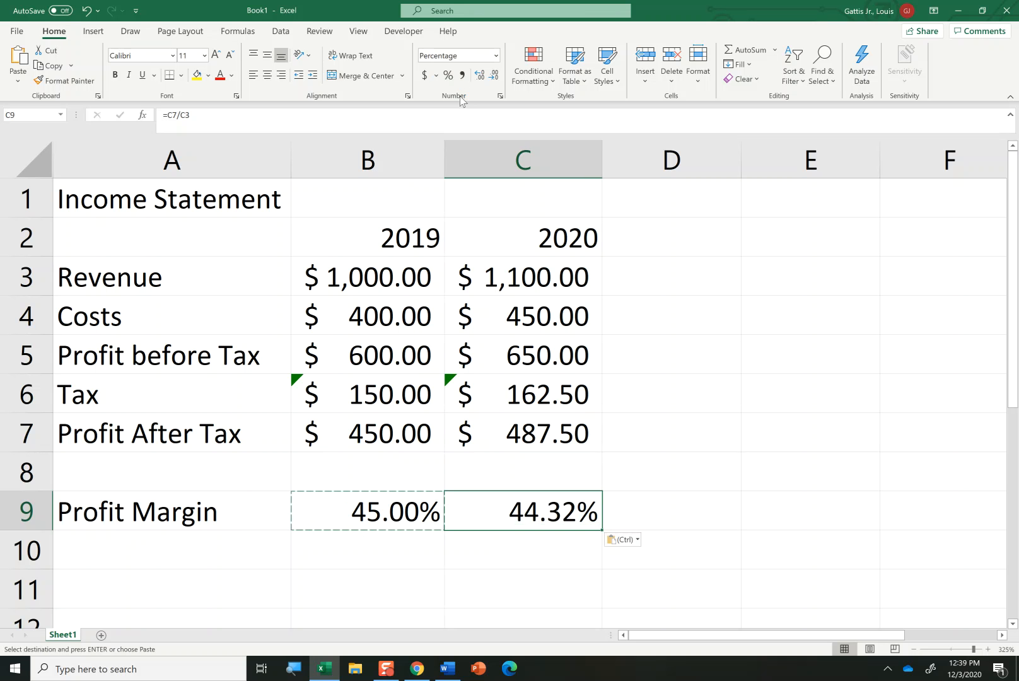
key(Escape)
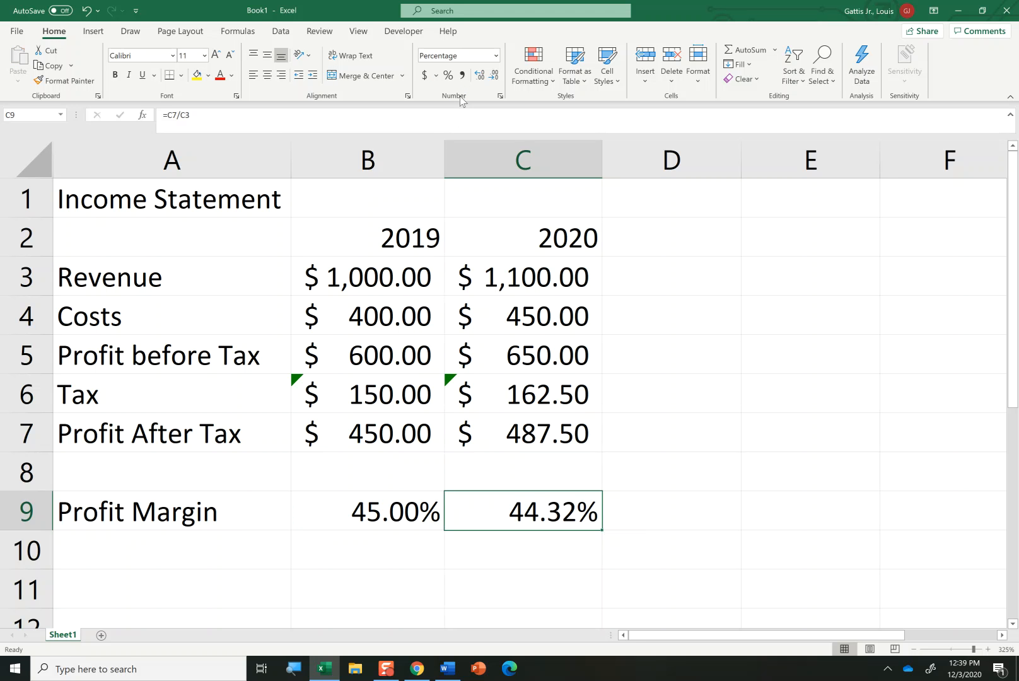
key(Left)
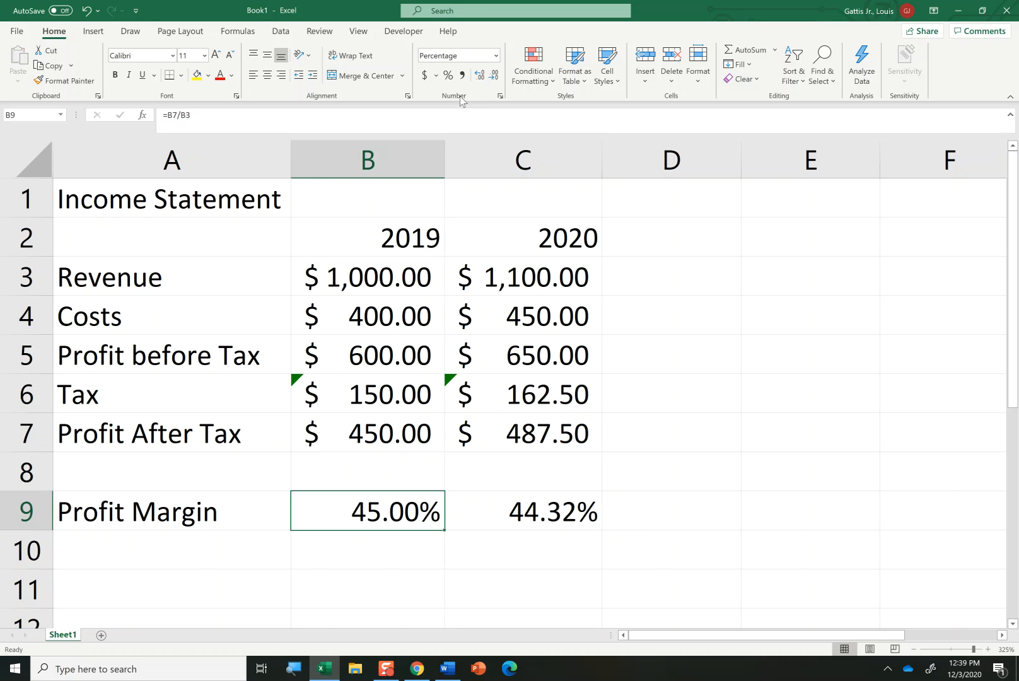
key(Right)
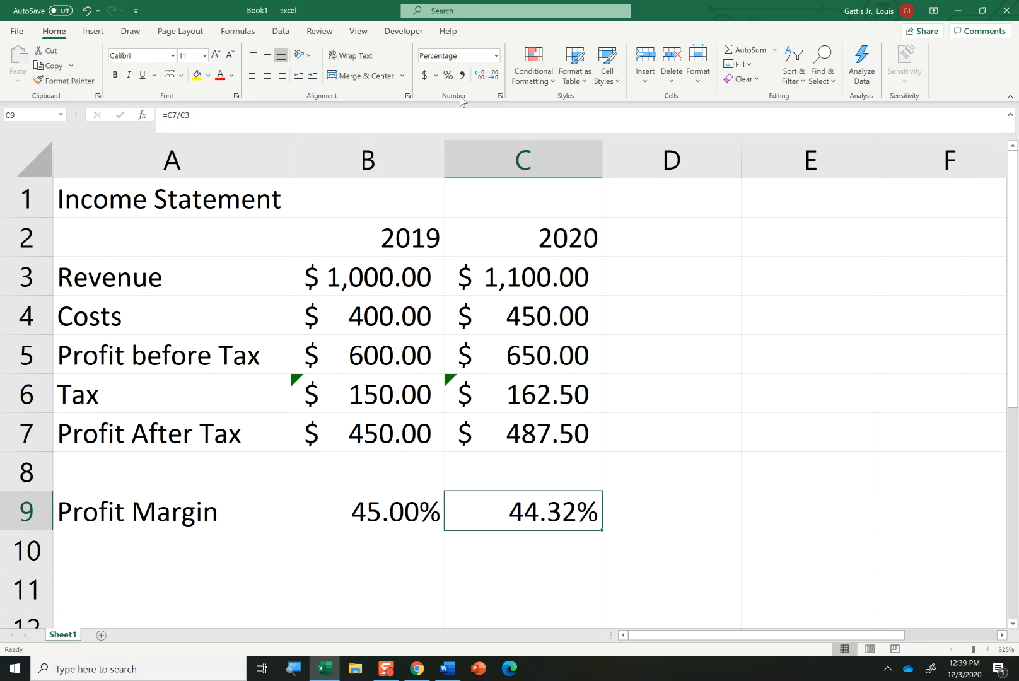
Enter the column heading Change in cell D2, beside the 2020 heading.
key(Up)
key(Right)
key(Up)
key(Up)
key(Up)
key(Up)
key(Up)
key(Up)
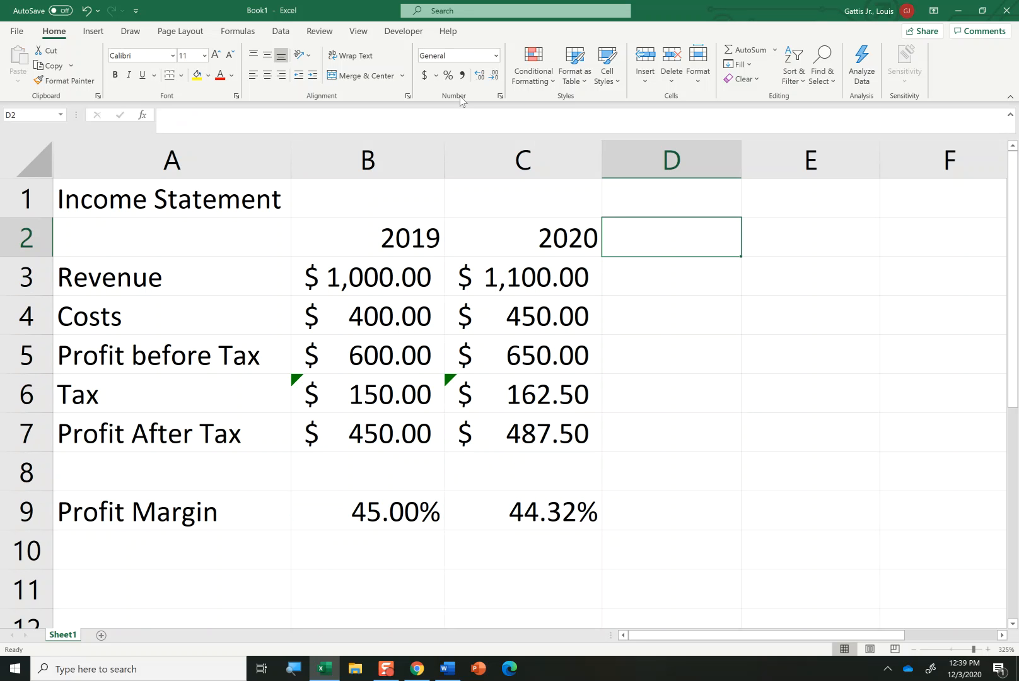
text(Change)
key(Return)
key(Up)
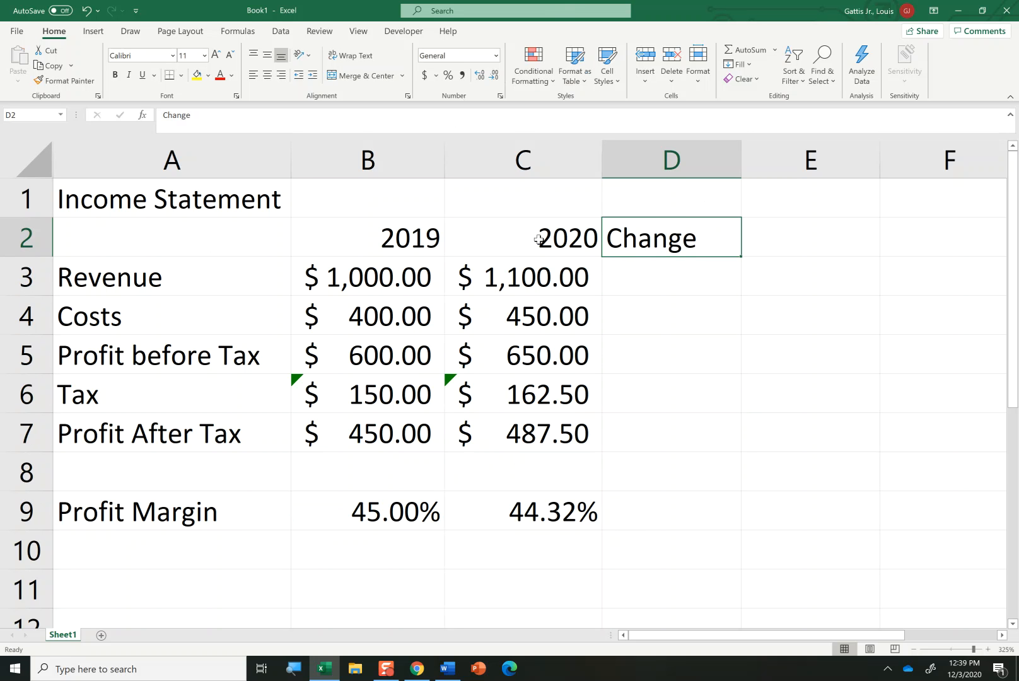
Center the column headings 2019, 2020 and Change in cells B2:D2.
click(268, 76)
drag(388, 251, 638, 240)
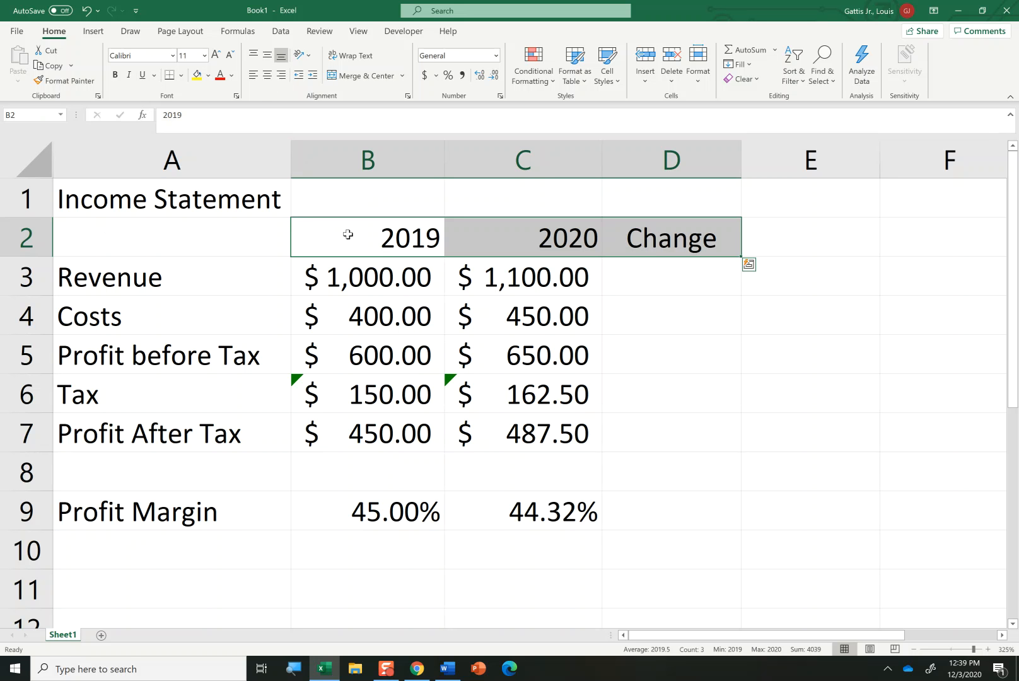
click(267, 75)
Calculate the change in revenue from 2019 to 2020 in cell D3 with the formula =C3-B3.
click(639, 305)
click(668, 285)
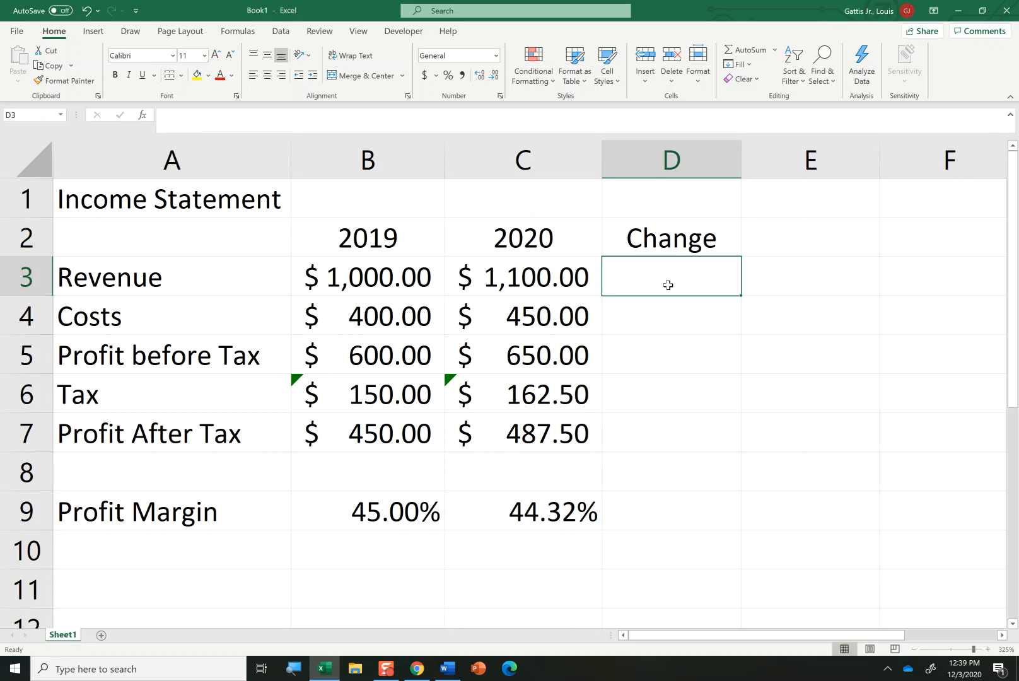
text(=)
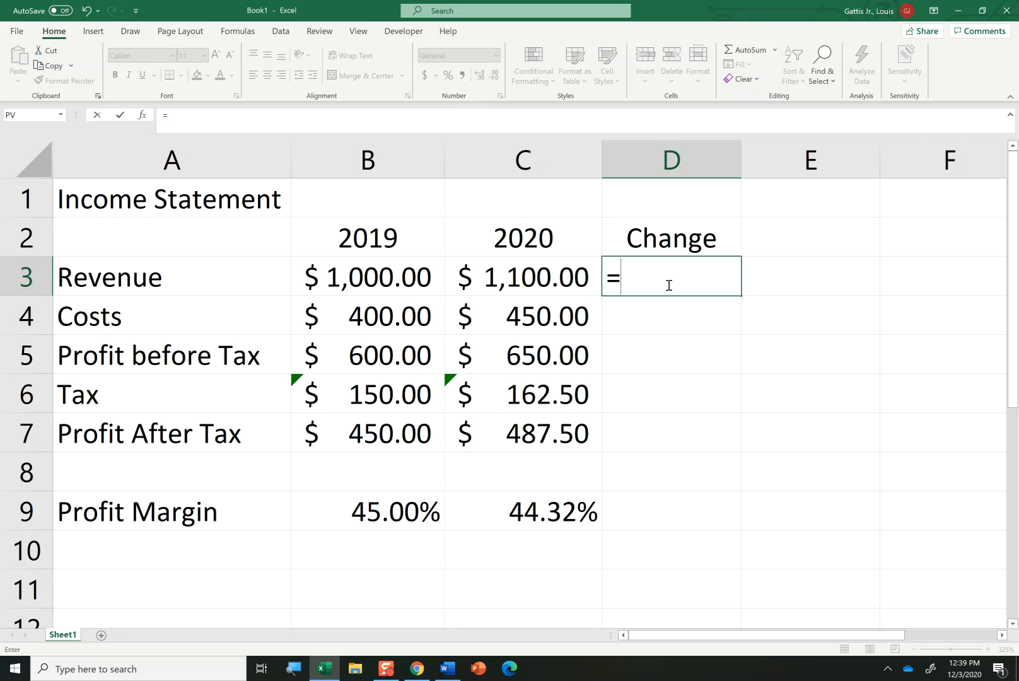
key(Left)
text(-)
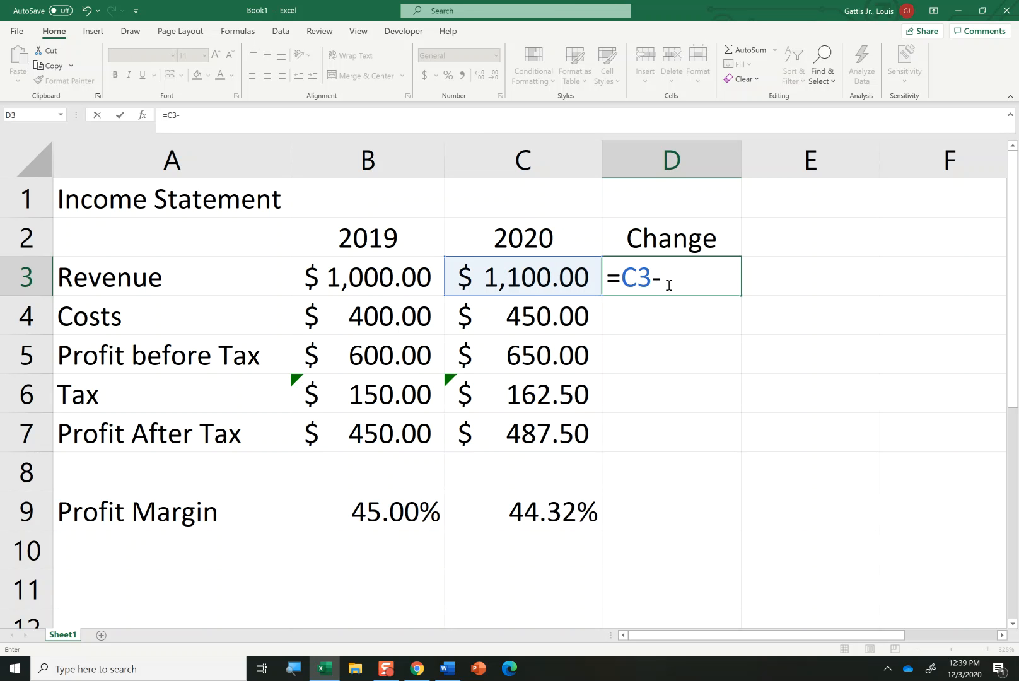
key(Left)
key(Left)
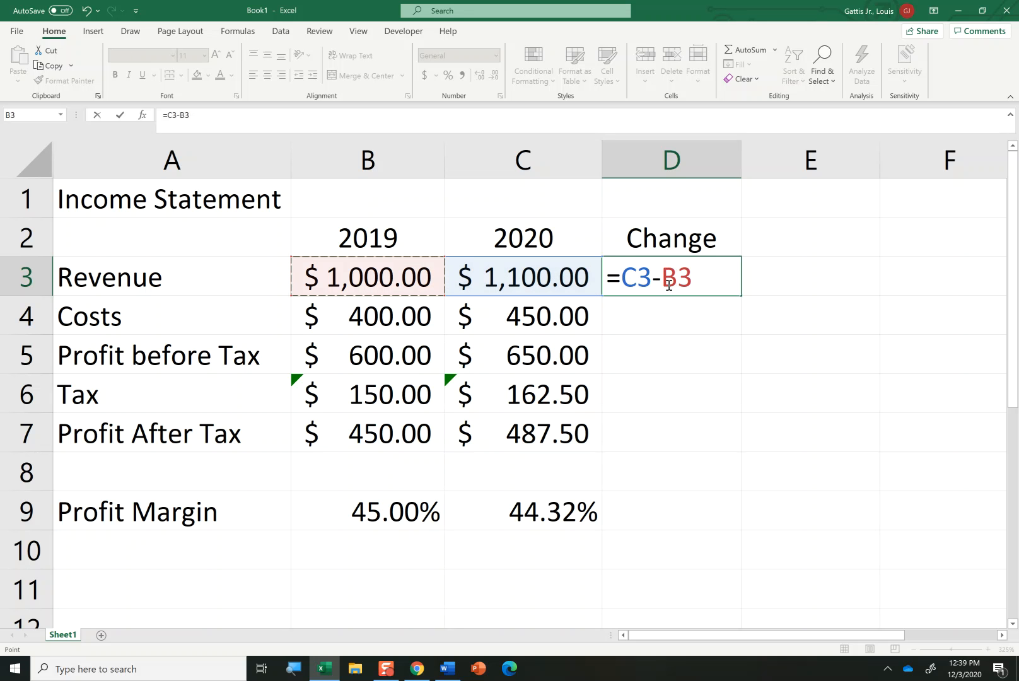
key(Return)
Check the revenue change formula in D3 and copy it down through D7 for the remaining income statement lines.
double_click(667, 284)
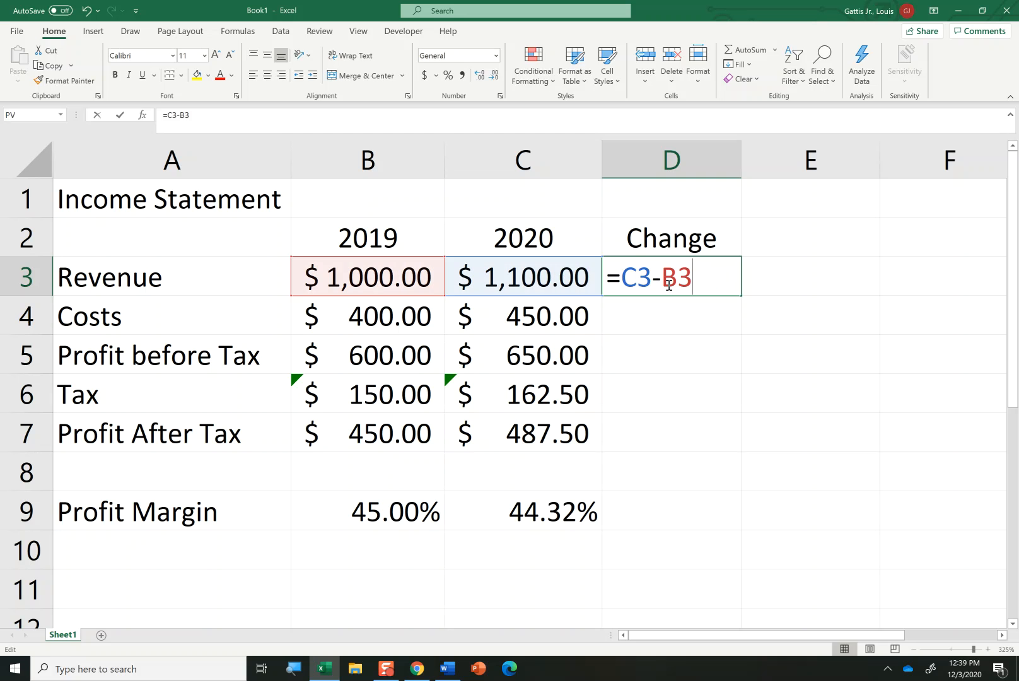
key(Escape)
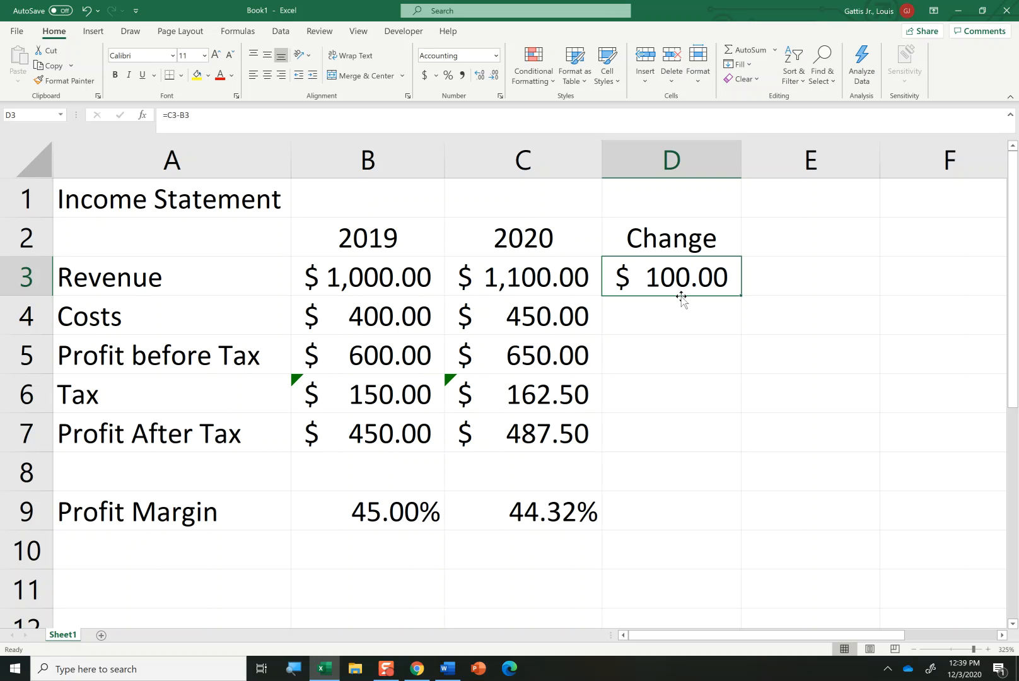
drag(739, 295, 726, 444)
click(680, 511)
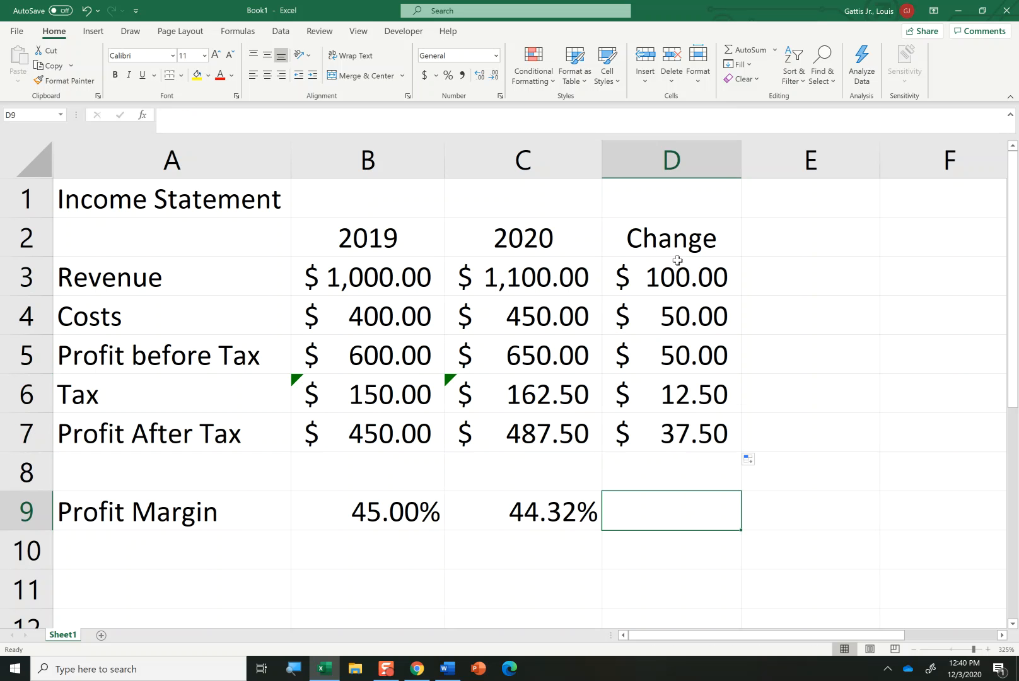
Enter the column heading % Change as text in cell E2, beside the Change heading.
click(785, 239)
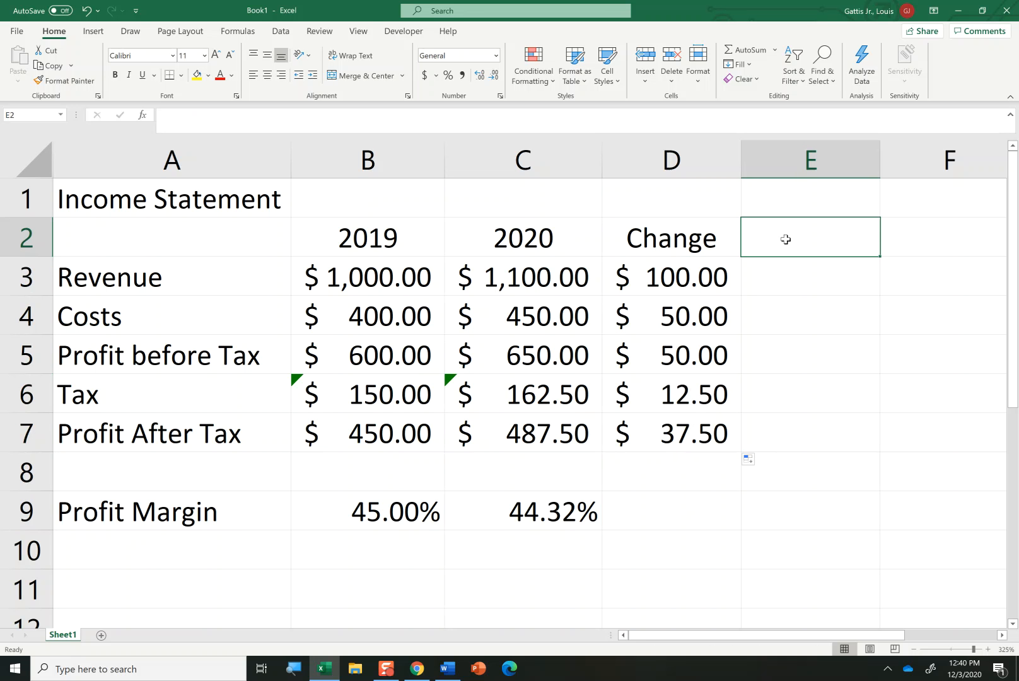
key(Left)
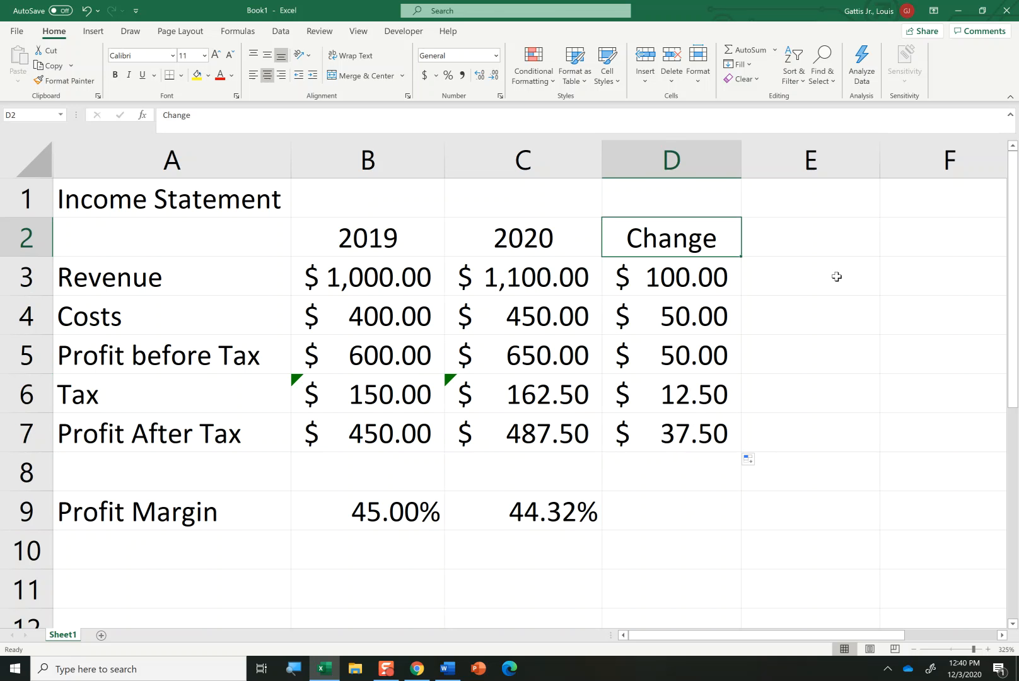
key(Right)
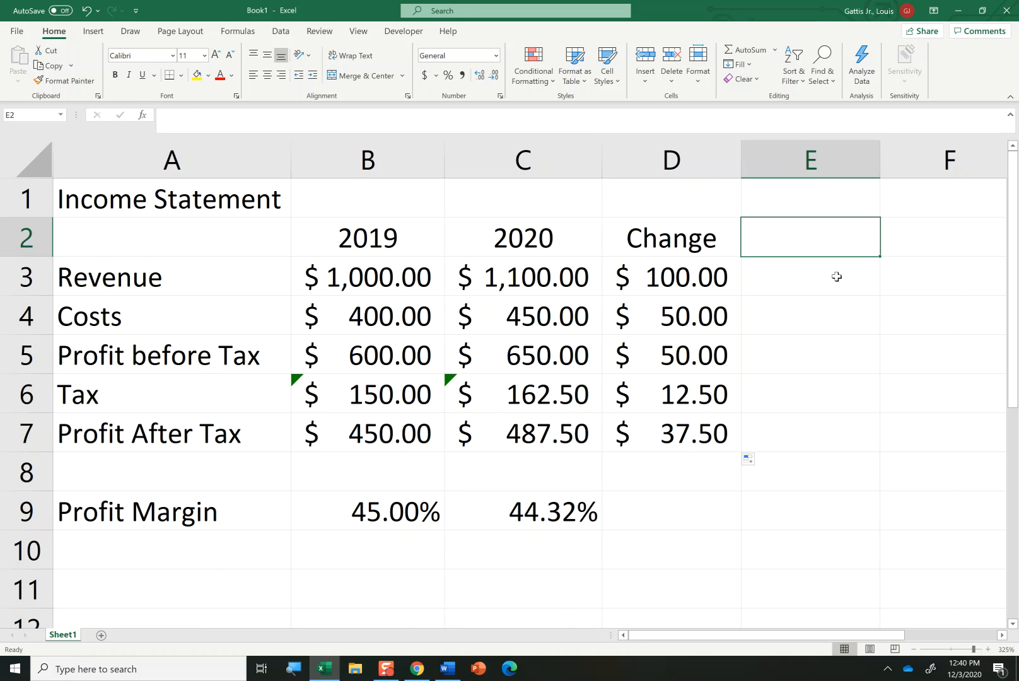
text(')
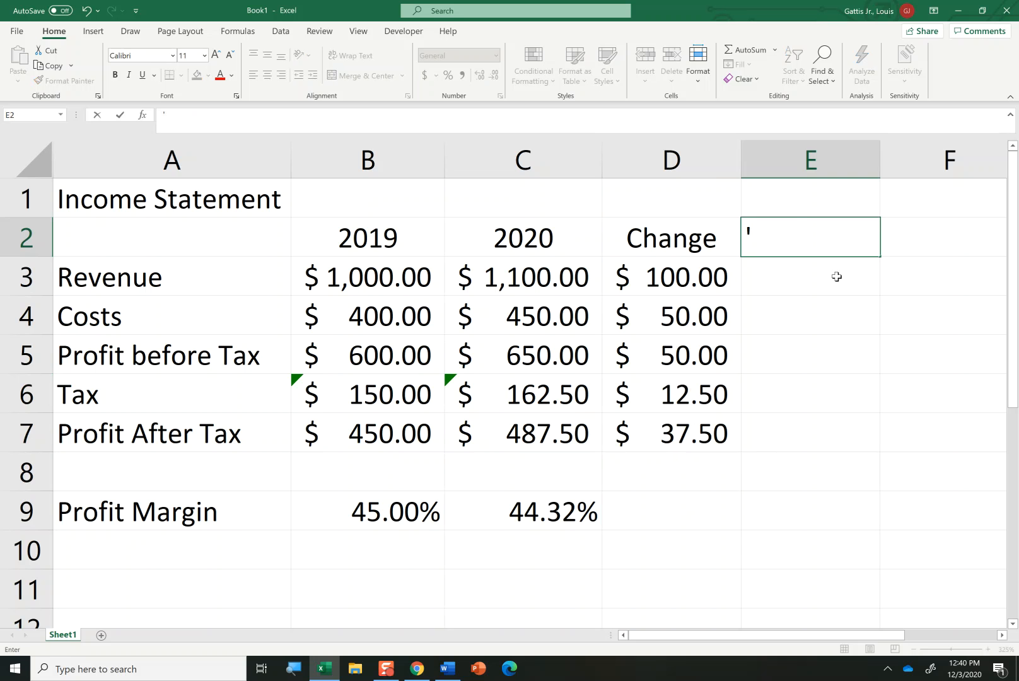
text(% Change)
key(Return)
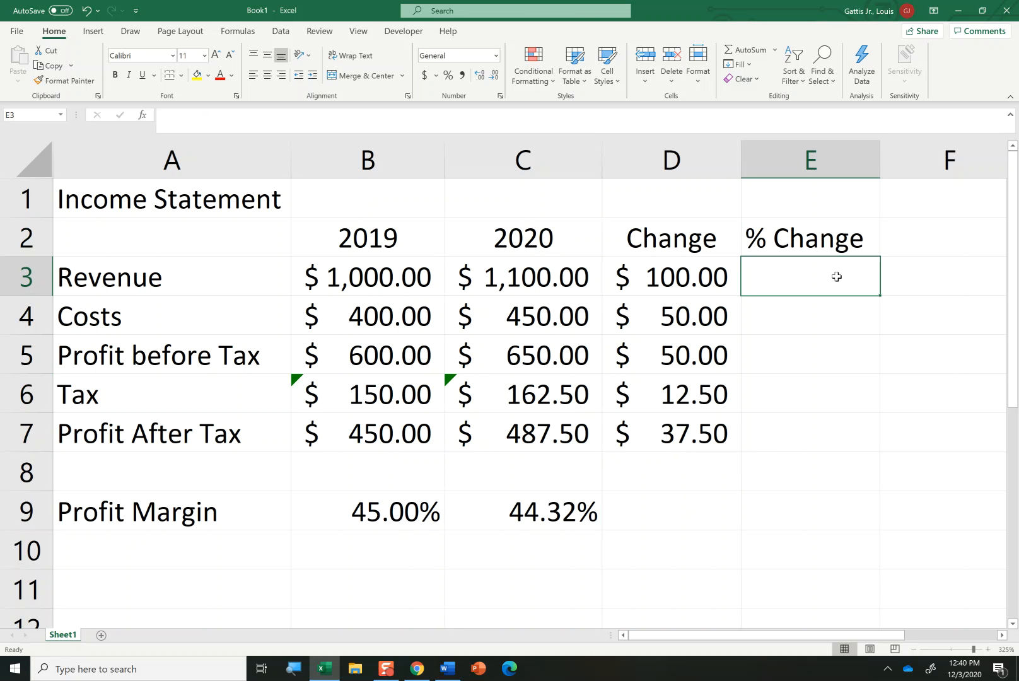
key(Left)
key(Left)
key(Left)
key(Right)
key(Right)
key(Up)
key(Up)
key(Down)
key(Down)
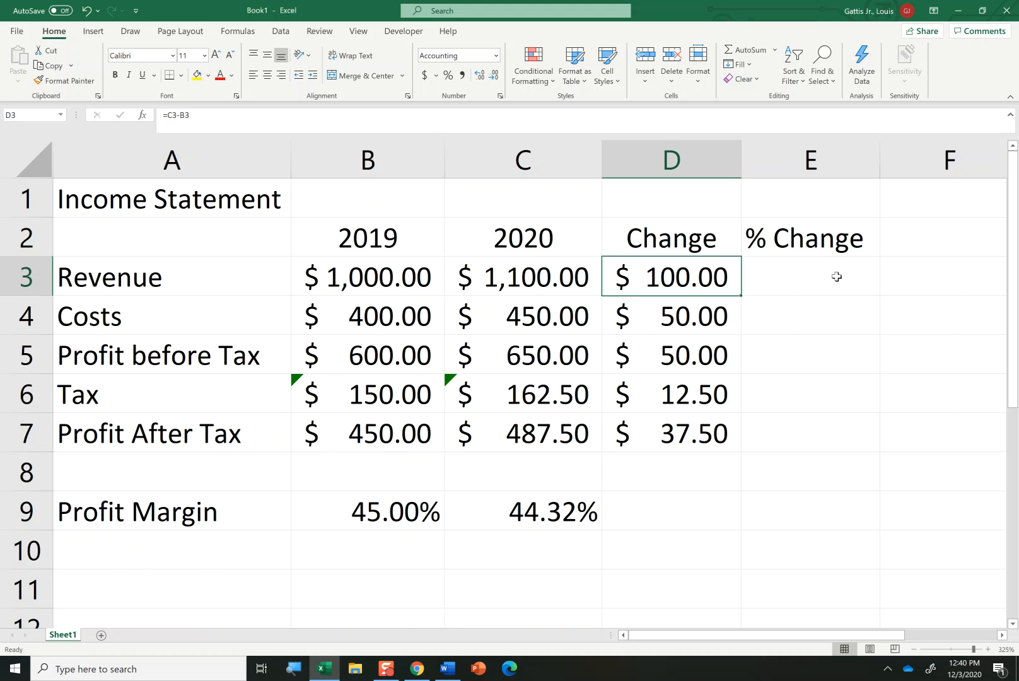
key(Right)
text(=)
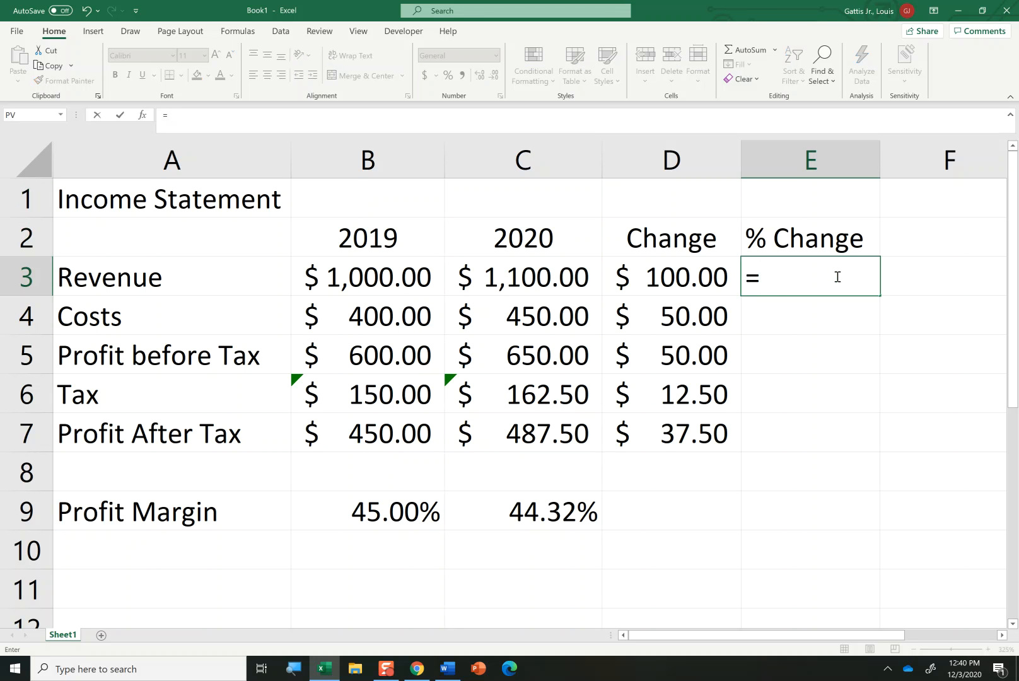
key(Escape)
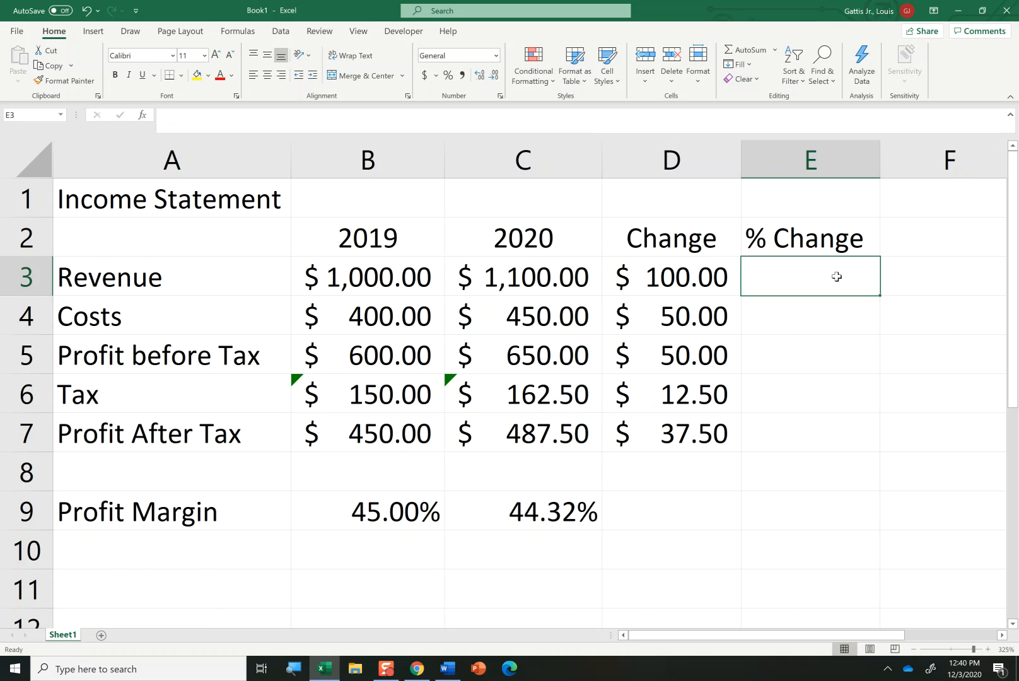
Calculate the percentage change in revenue in cell E3 with the formula =(C3-B3)/B3.
text(=()
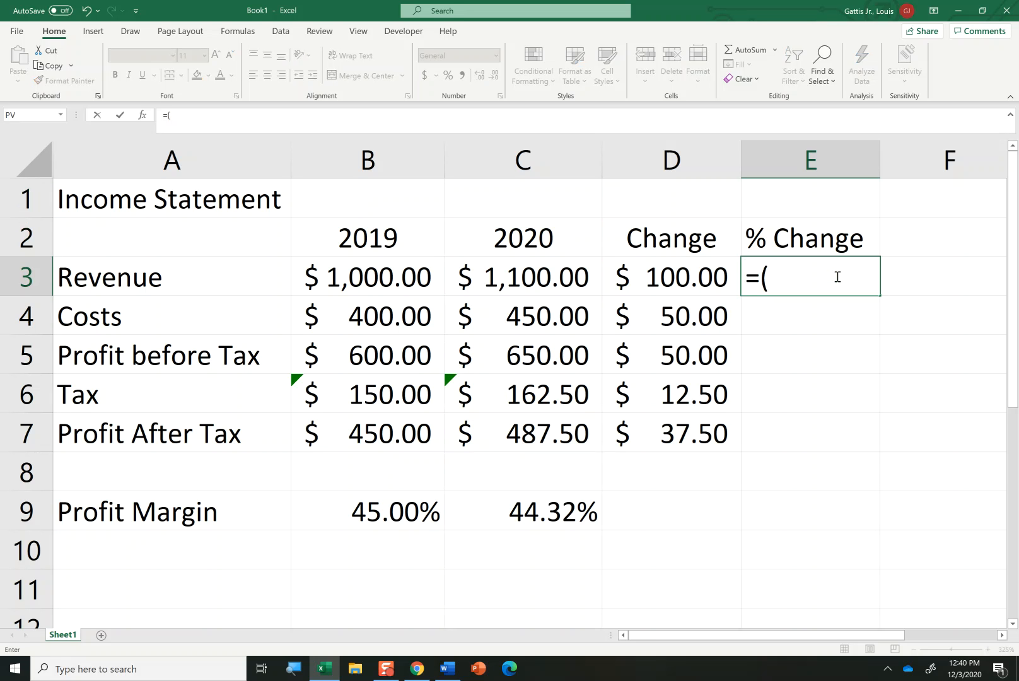
key(Left)
key(Left)
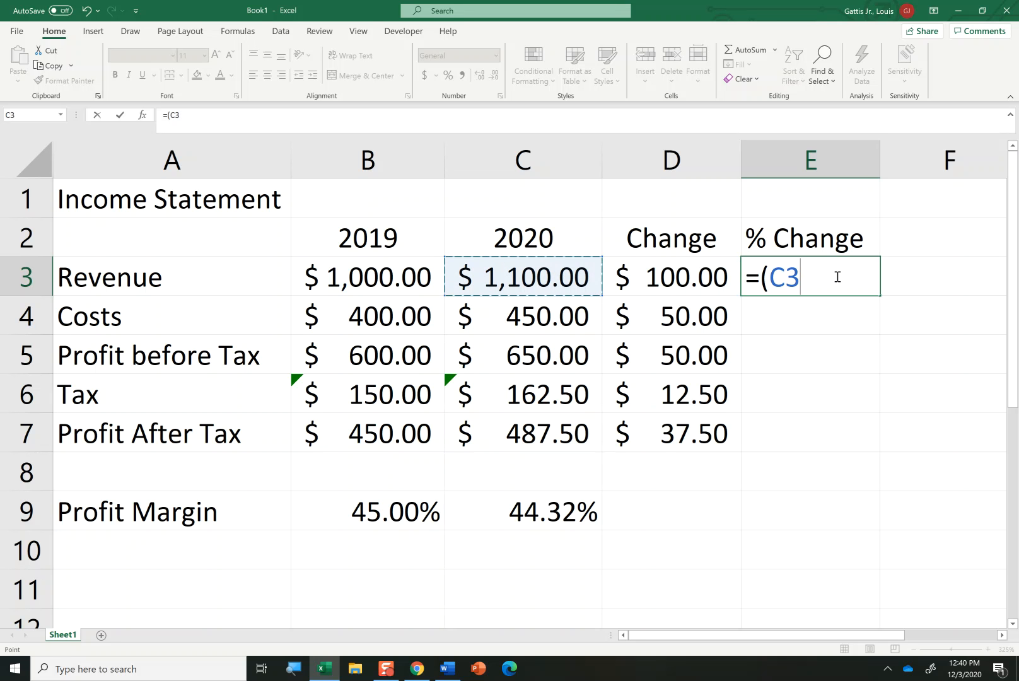
text(-)
key(Left)
key(Left)
key(Left)
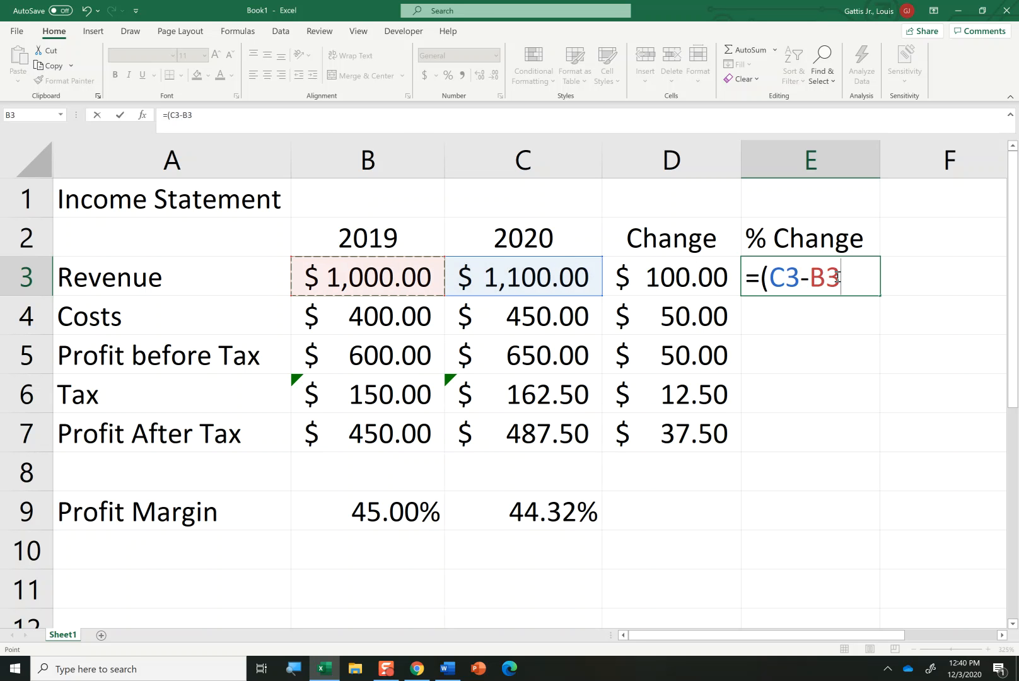
text()/D3)
key(Left)
key(Left)
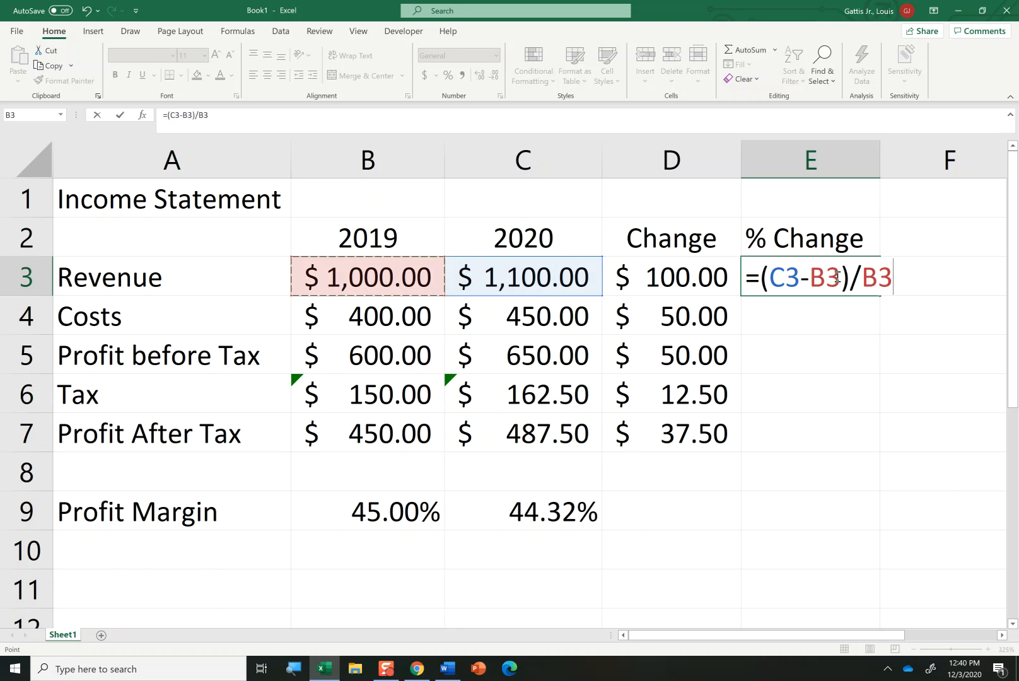
key(Return)
Format the revenue percentage change in E3 as a percentage and copy it down through E7.
click(836, 276)
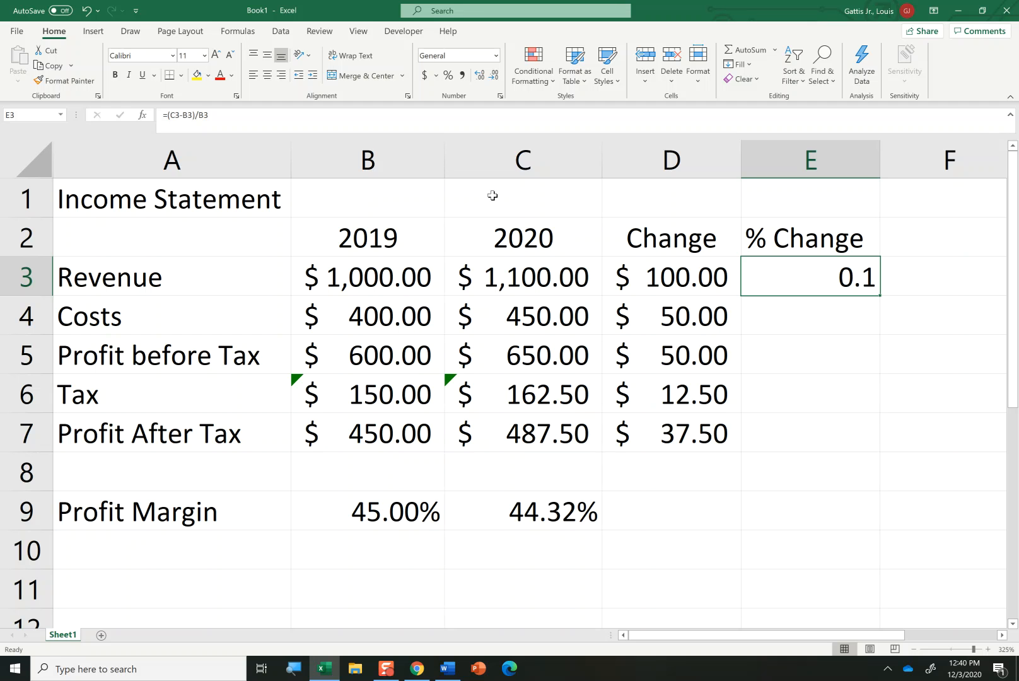
click(448, 76)
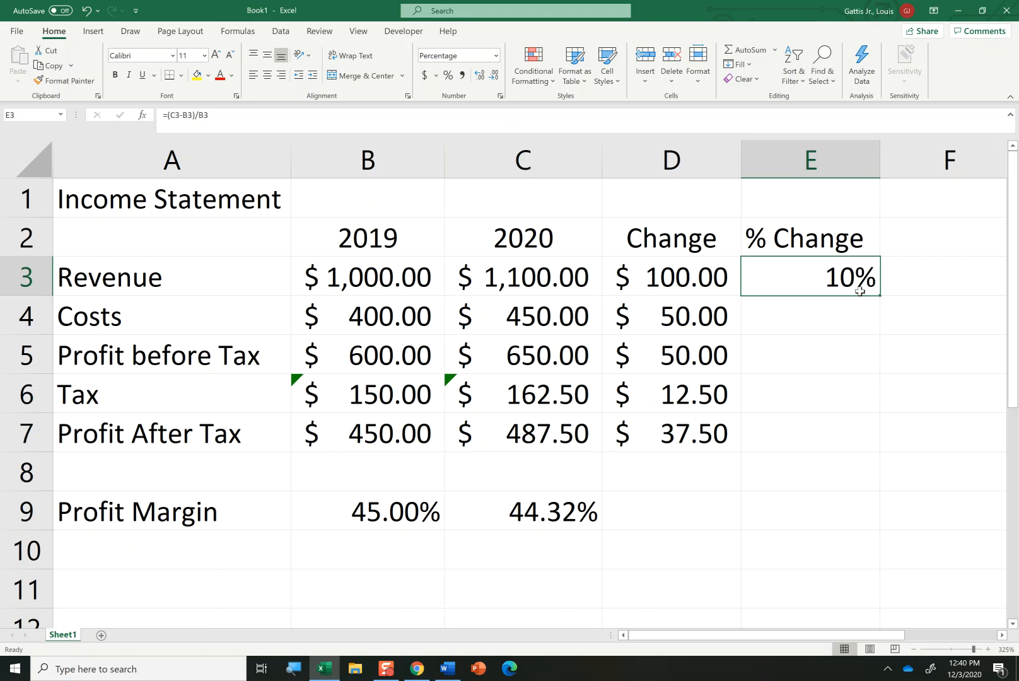
drag(881, 296, 866, 447)
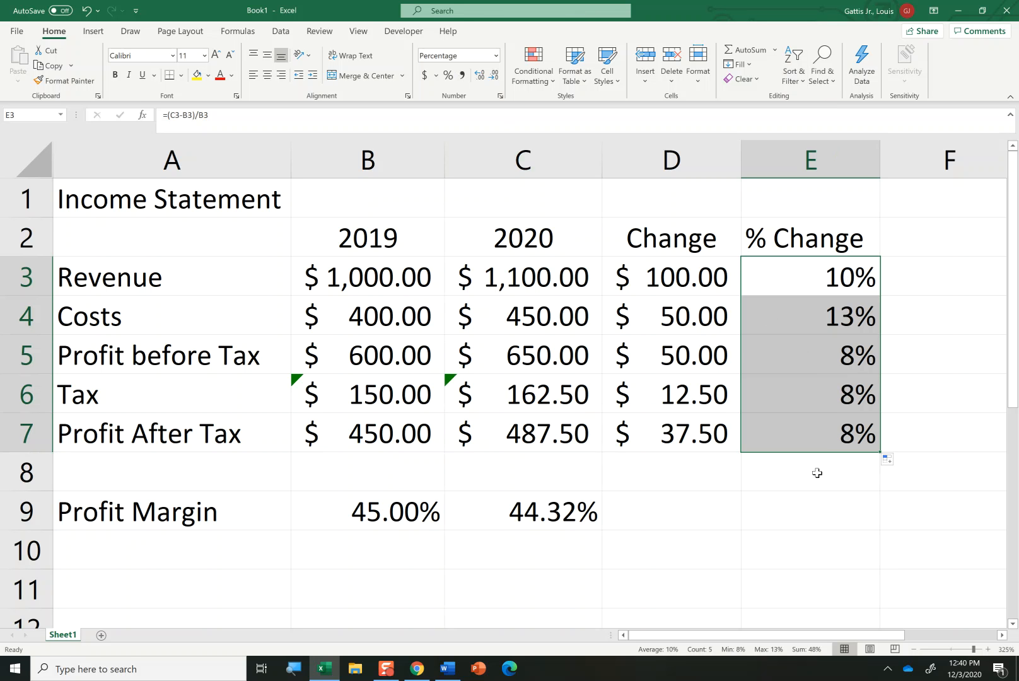
Review the cell references in the E3 percentage change formula and fill it down through E7 again.
click(823, 275)
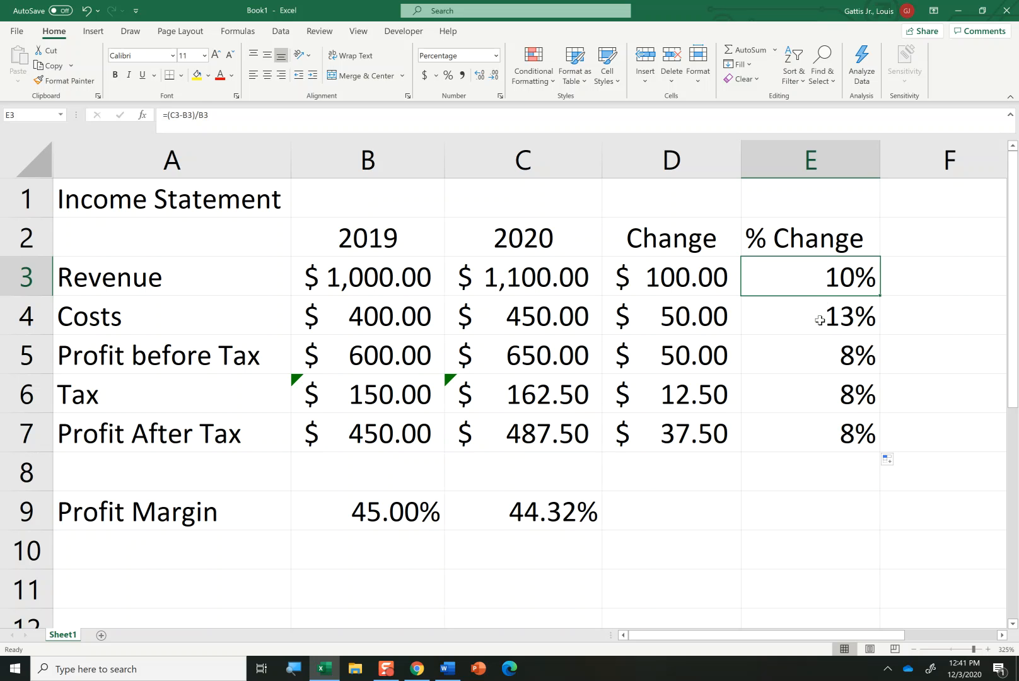
key(ctrl+c)
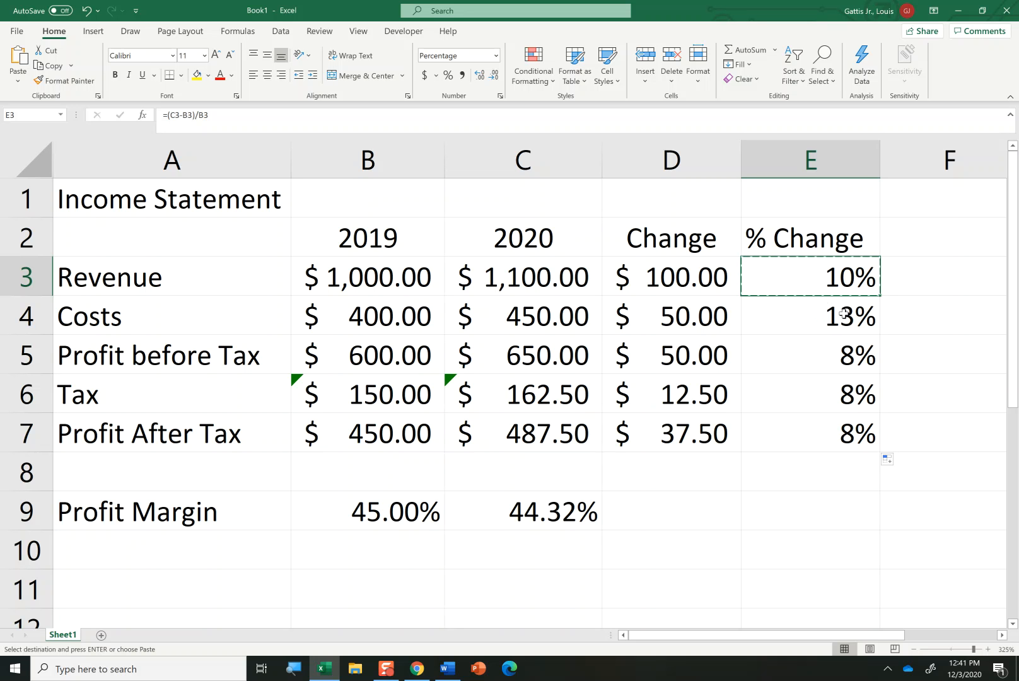
key(Escape)
double_click(821, 281)
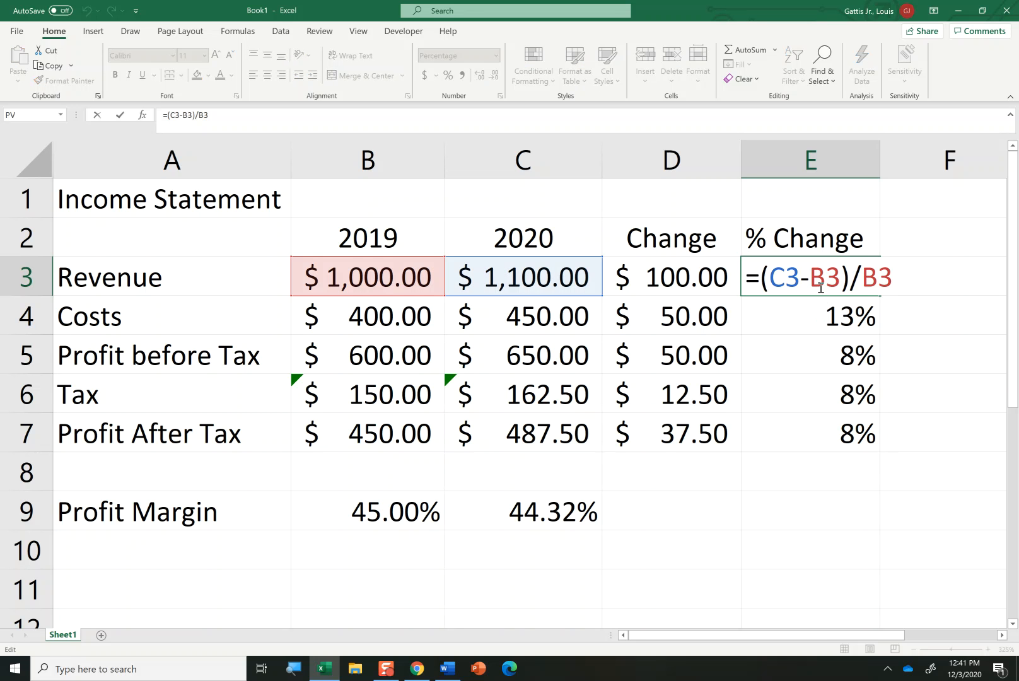
key(Escape)
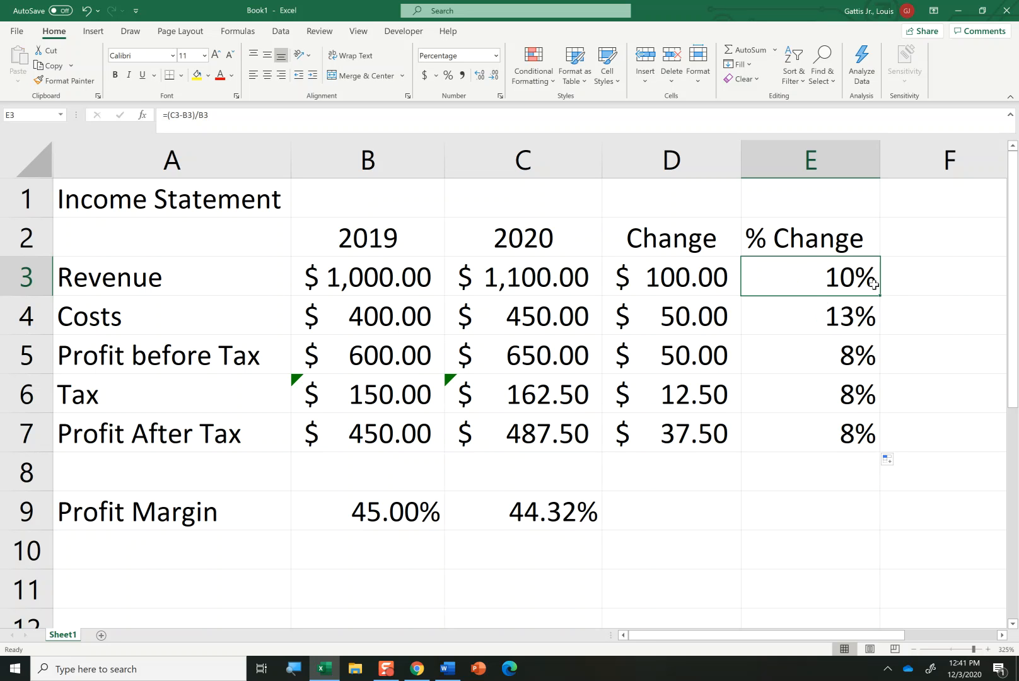
drag(881, 297, 872, 447)
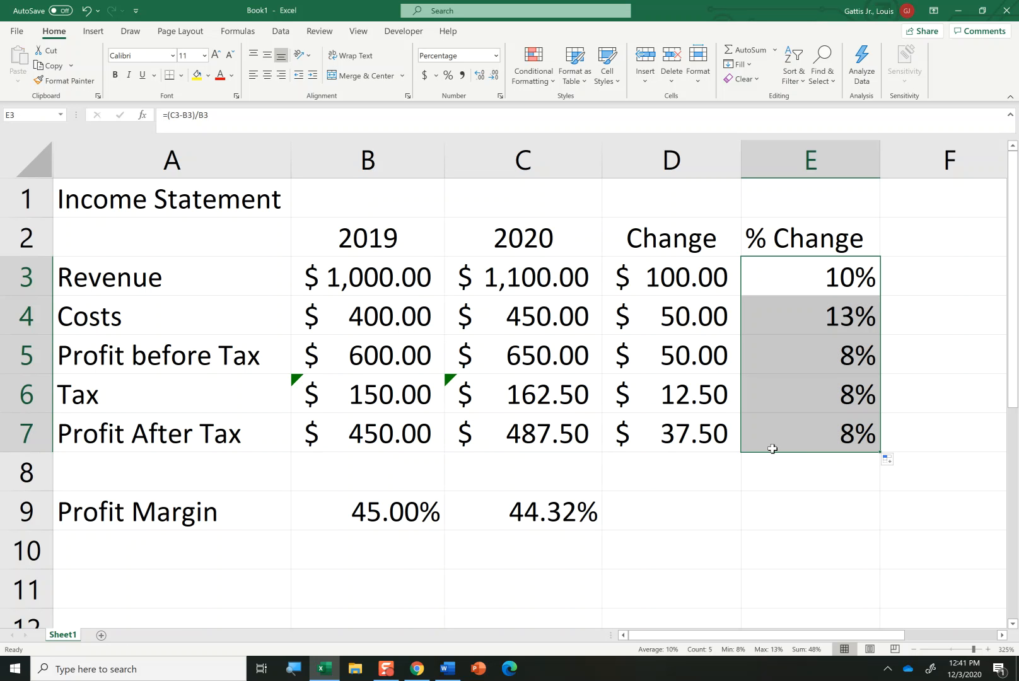
click(821, 464)
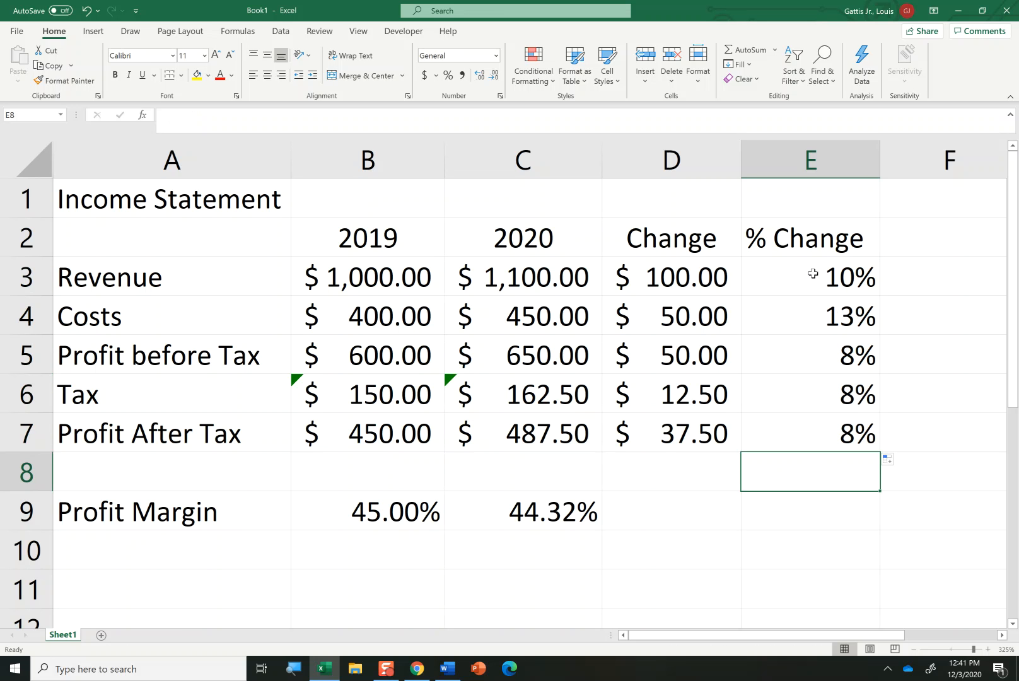
Show the percentage changes in cells E3:E7 with two decimal places.
click(791, 276)
click(839, 318)
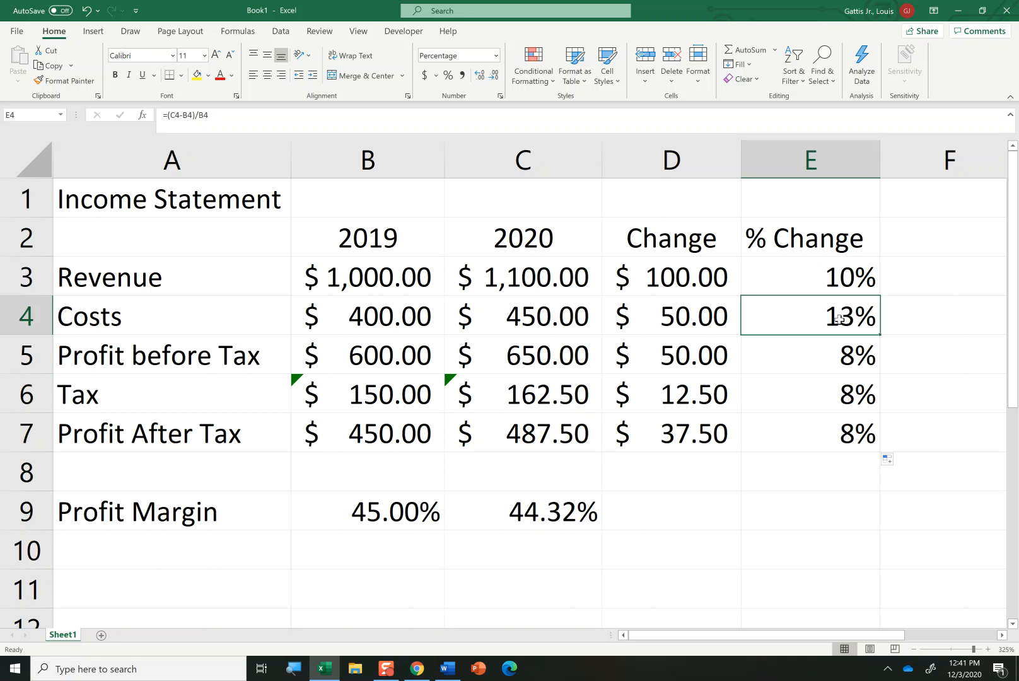
drag(822, 273, 823, 425)
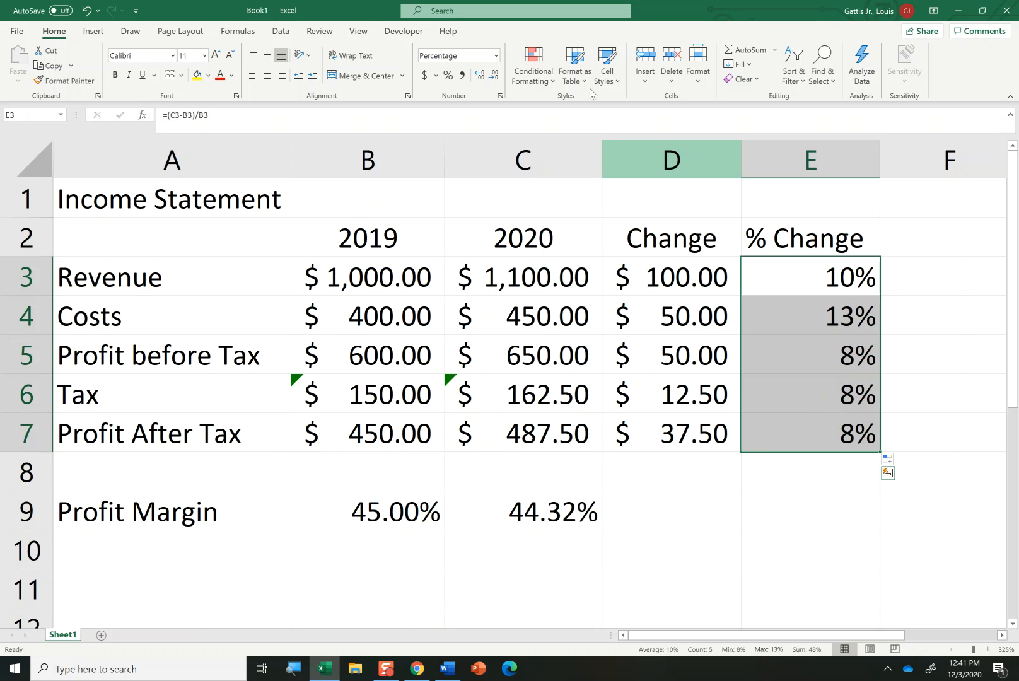
click(480, 75)
click(480, 75)
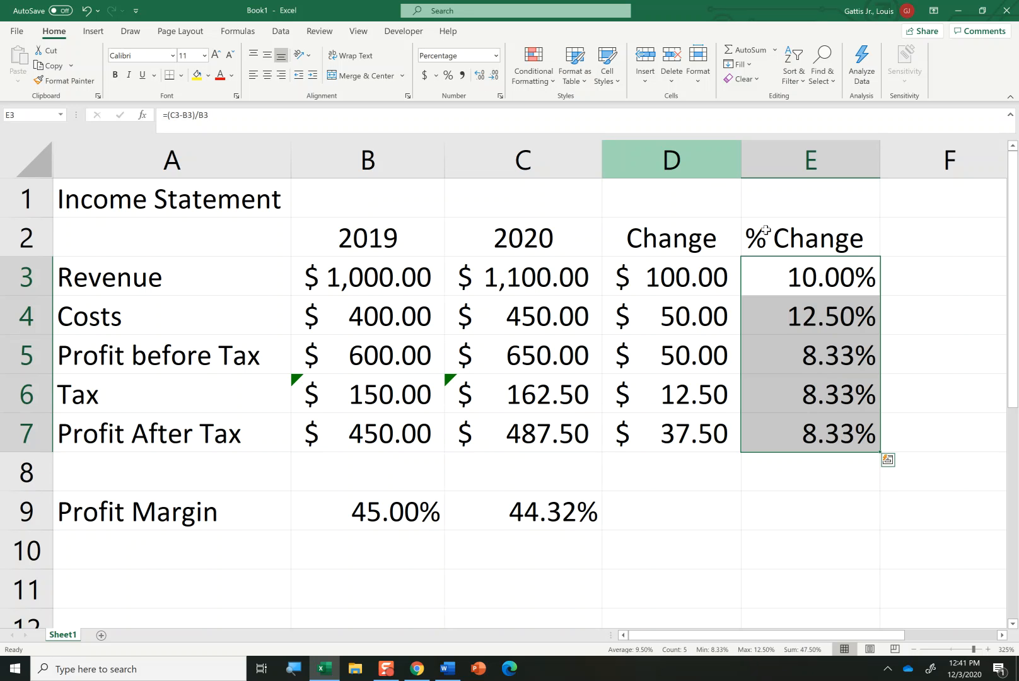
Compare the percentage change formulas in cells E3, E4 and E5 row by row.
click(843, 354)
key(Up)
key(Up)
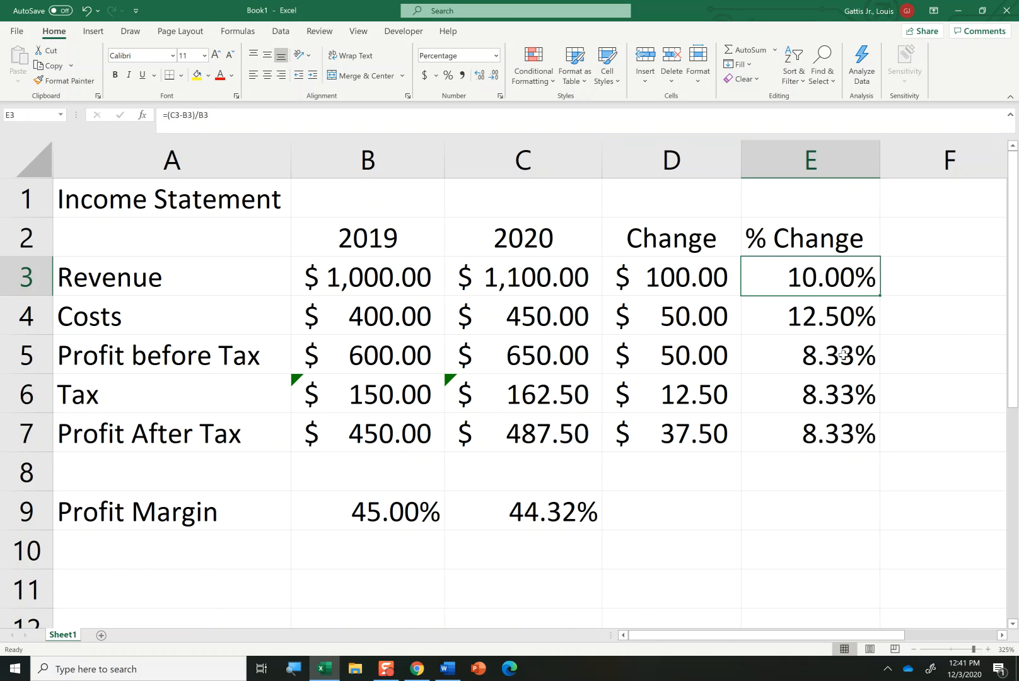
key(Down)
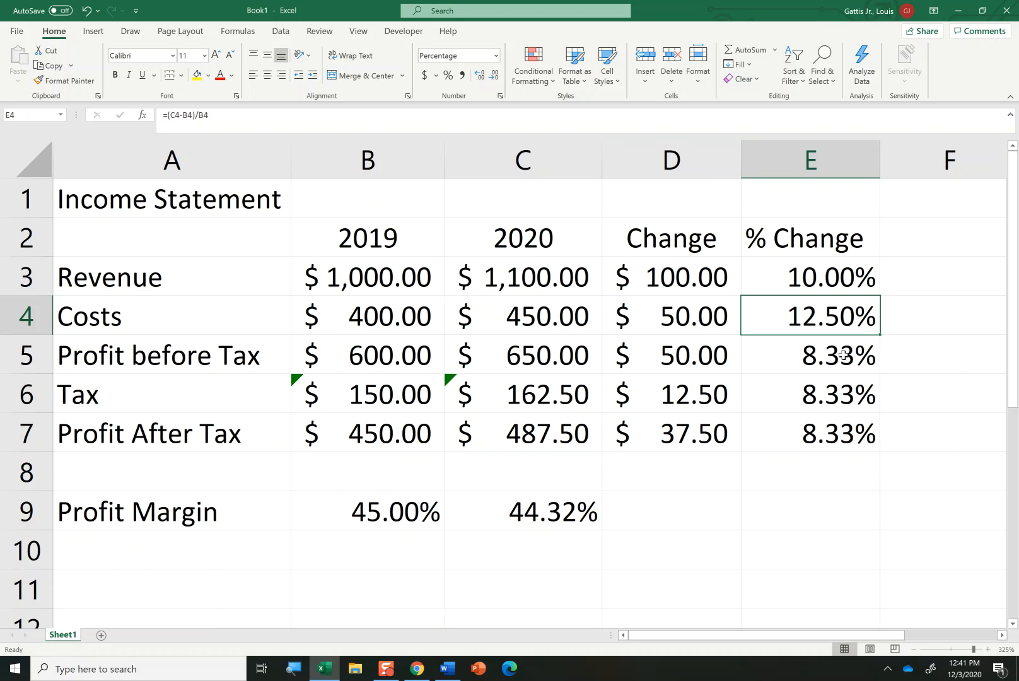
key(Down)
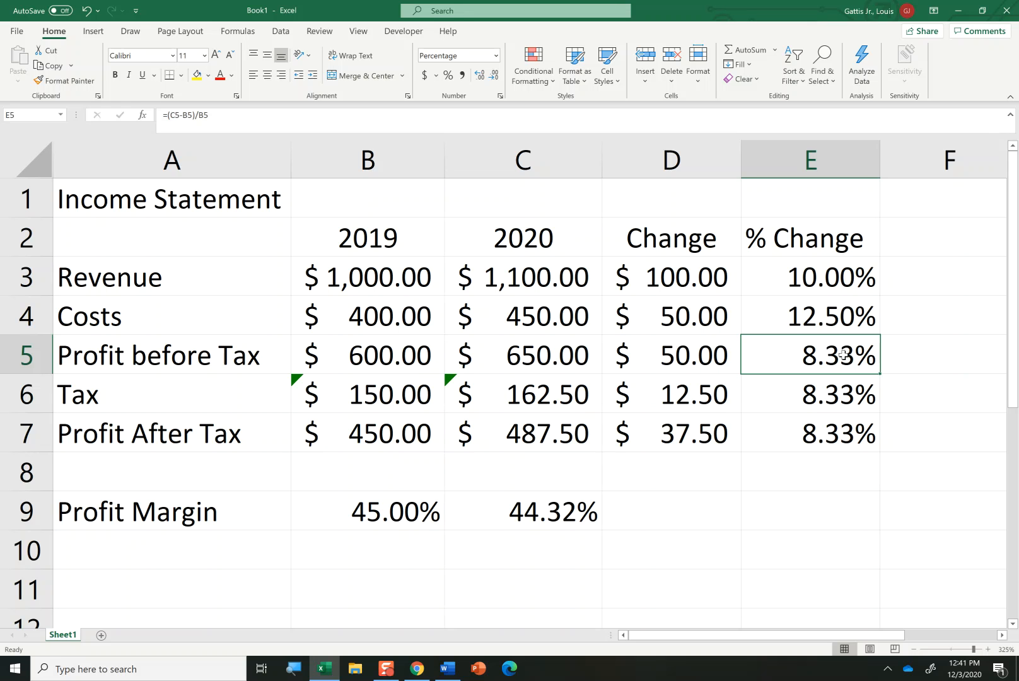
Check the percentage change formulas in E6 and E7, and enter the label Average Revenue in cell A10.
key(Down)
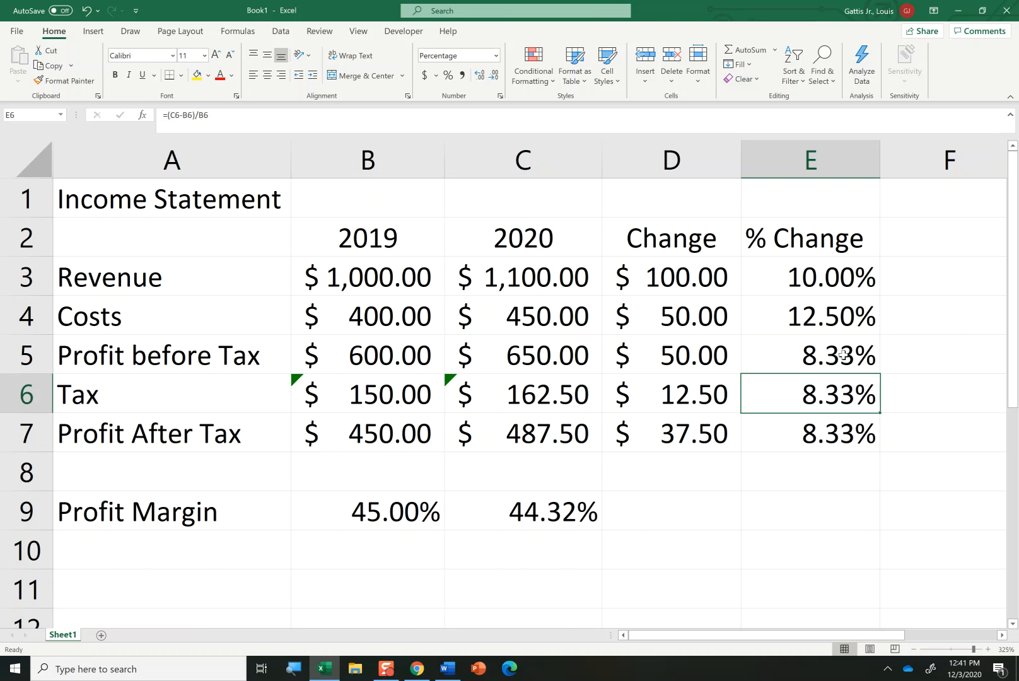
key(Down)
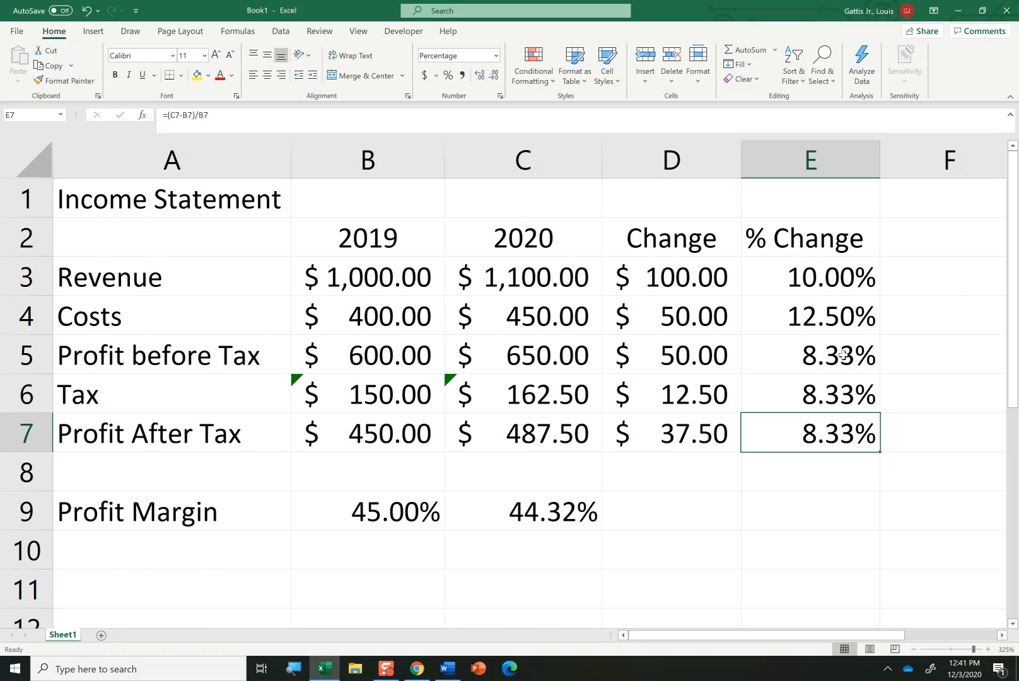
key(Down)
key(Down)
key(Left)
key(Left)
key(Left)
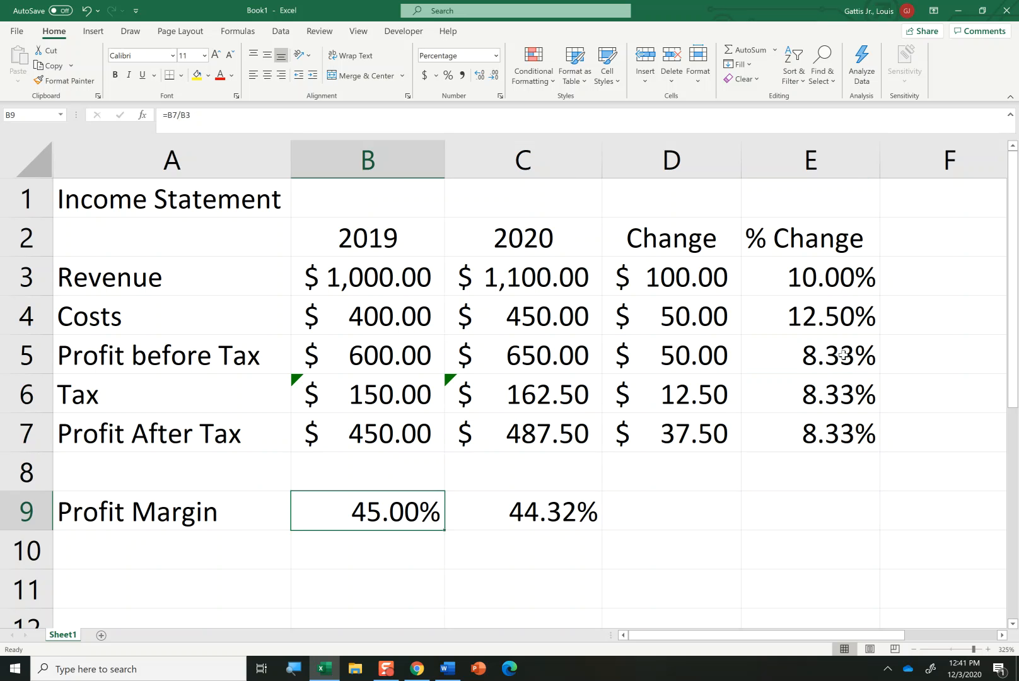
key(Left)
key(Down)
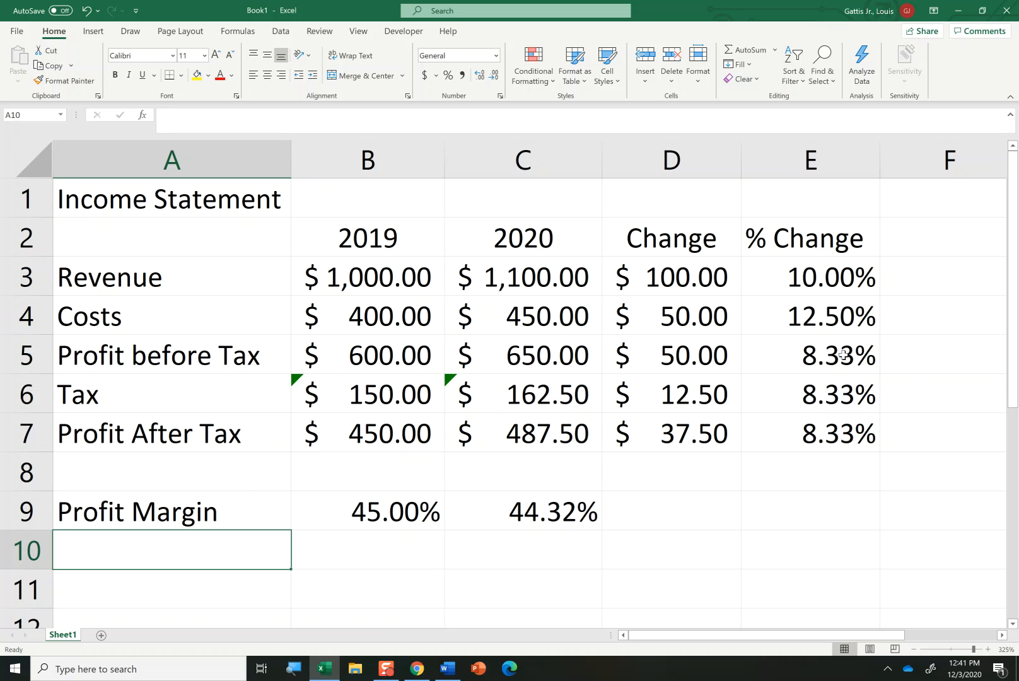
text(Average )
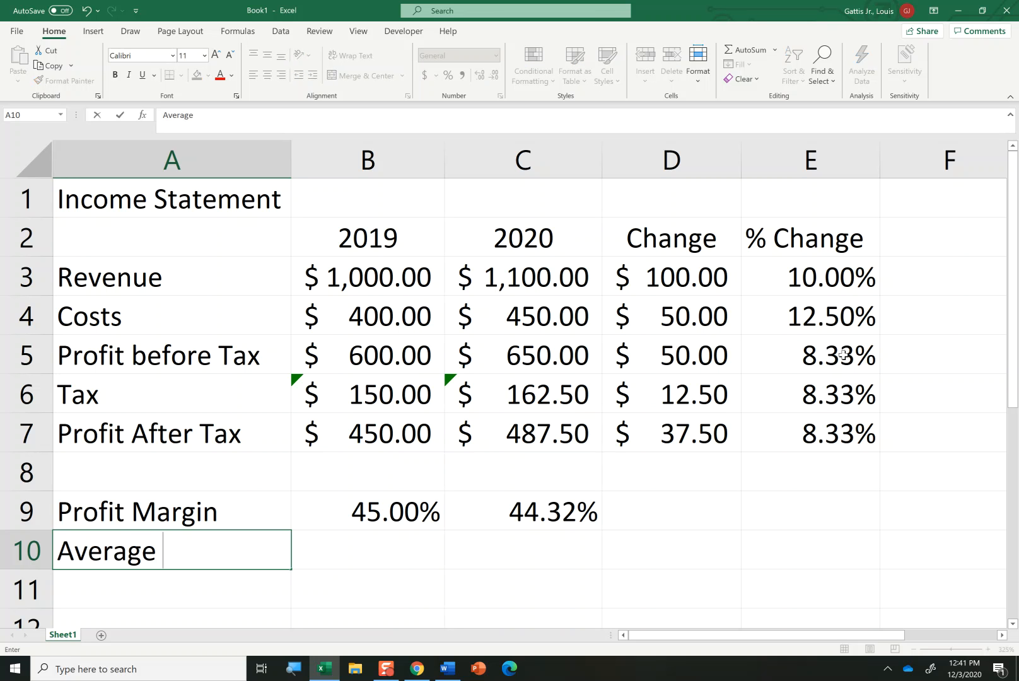
text(Revenu)
key(Return)
key(Up)
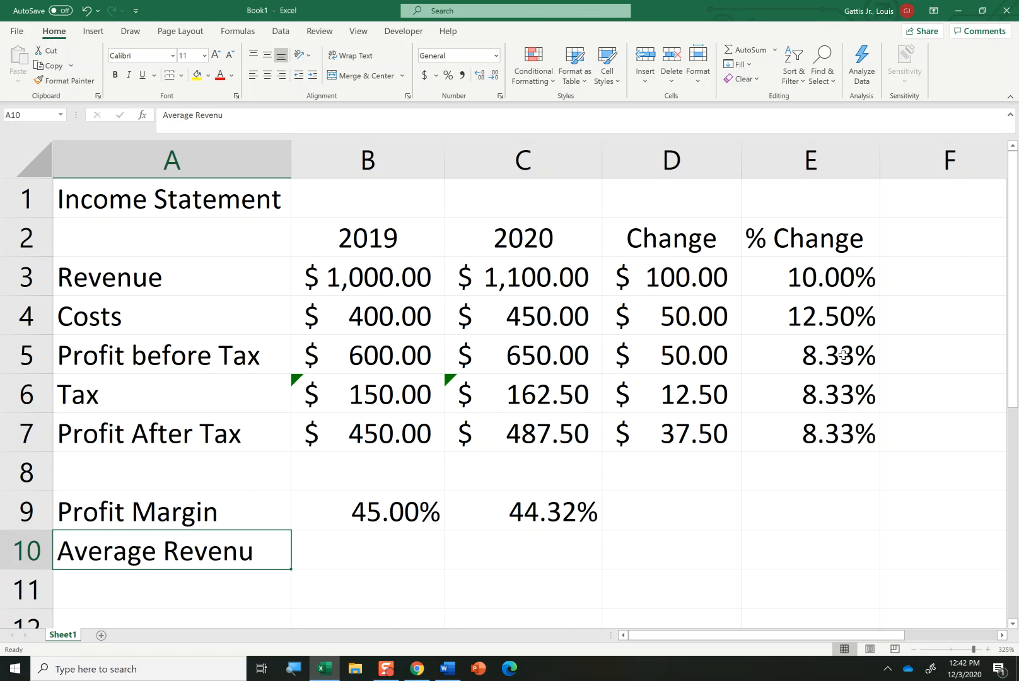
text(e)
key(Return)
key(Up)
Calculate the average of the 2019 and 2020 revenue in B10 with =AVERAGE(B3:C3) and review the formula.
key(Right)
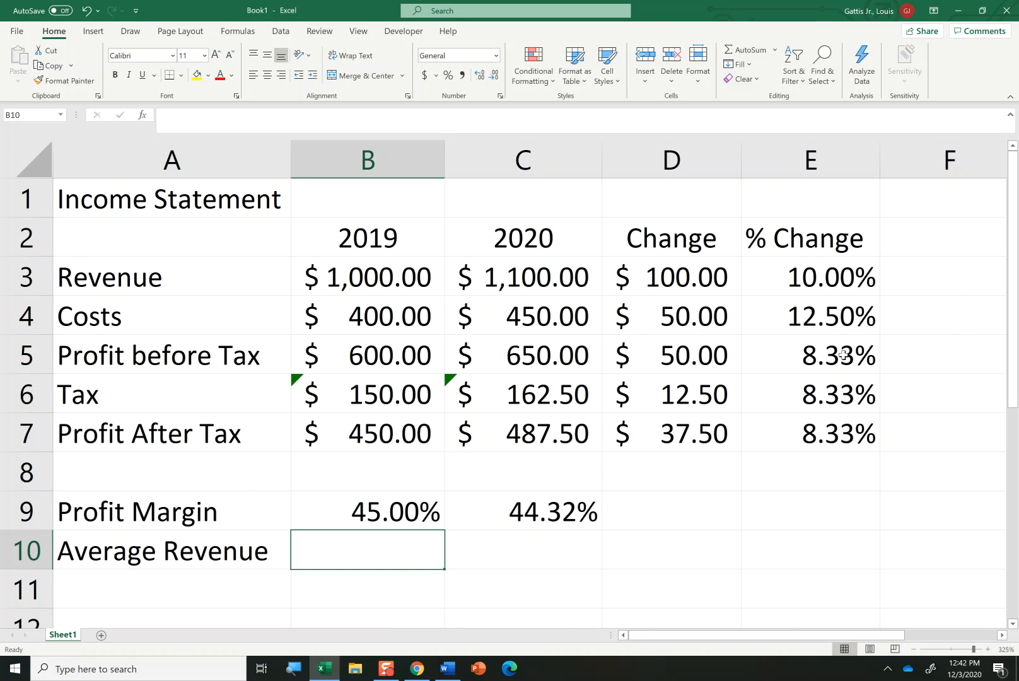
text(=av)
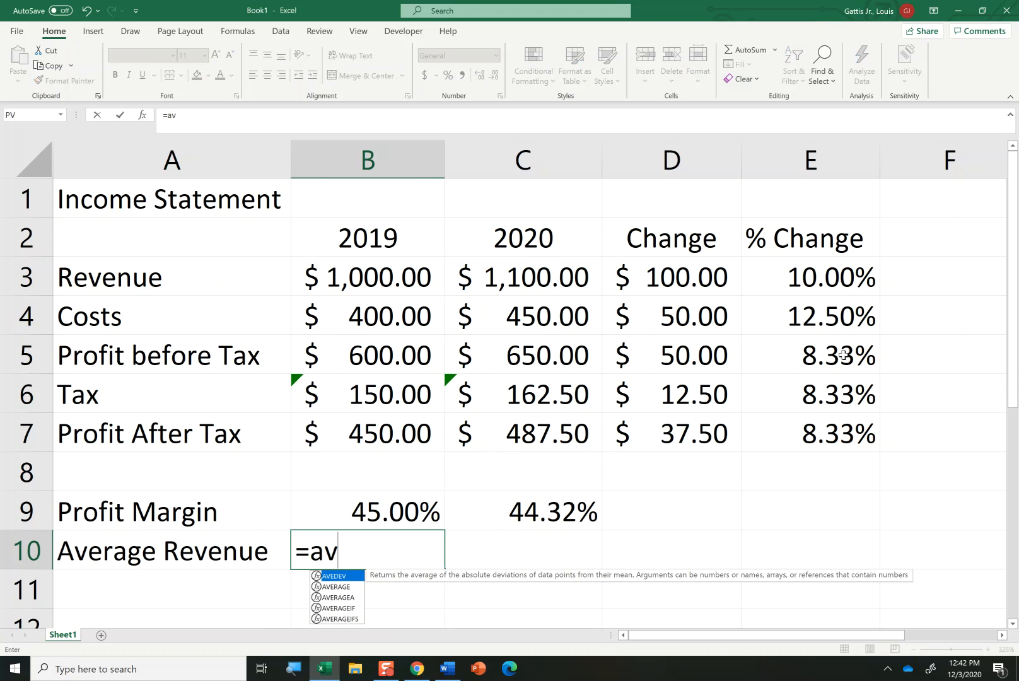
text(erage)
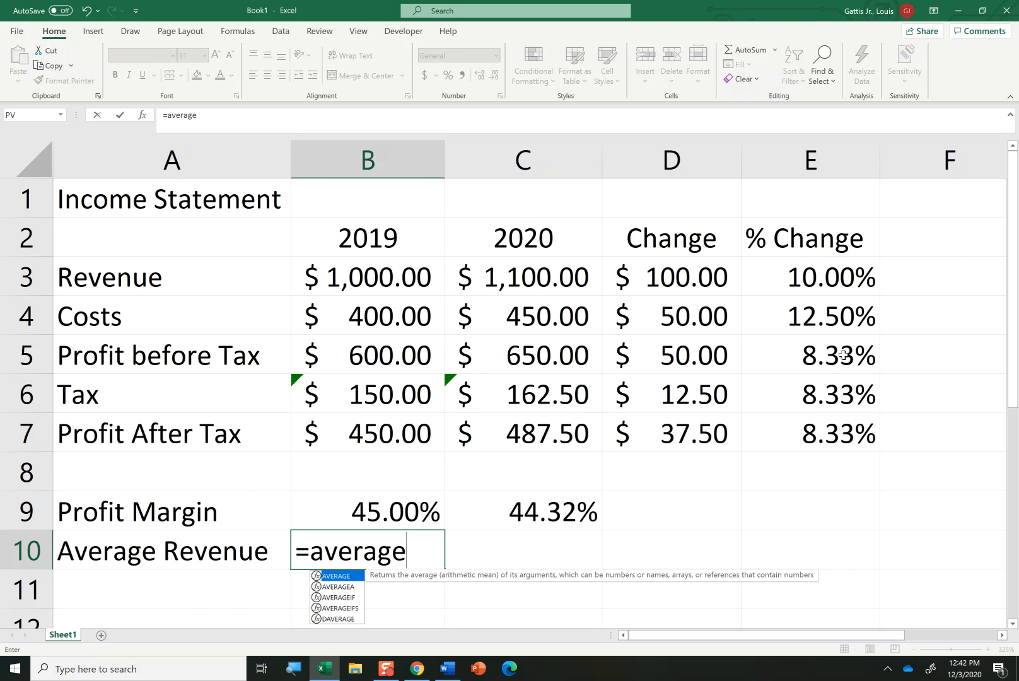
text(()
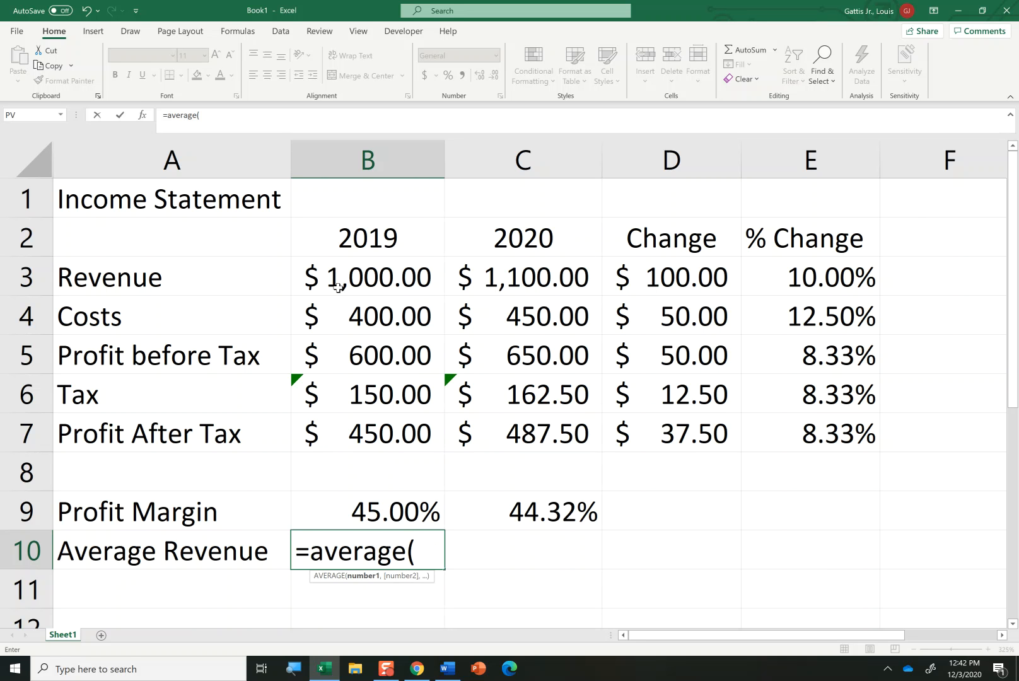
drag(335, 276, 552, 285)
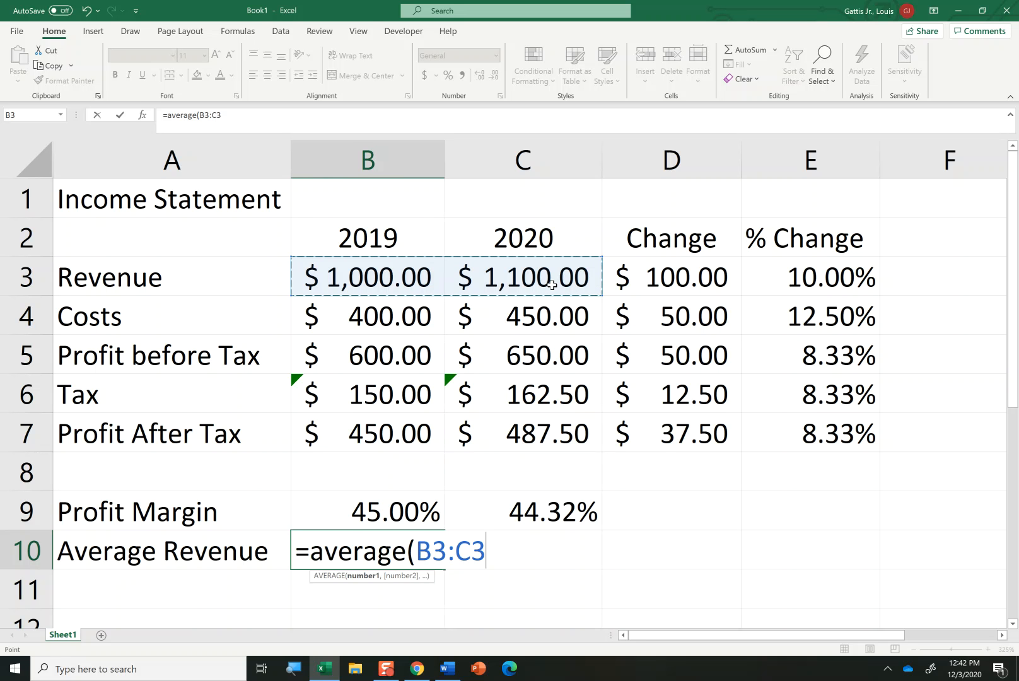
key(Return)
key(Up)
key(F2)
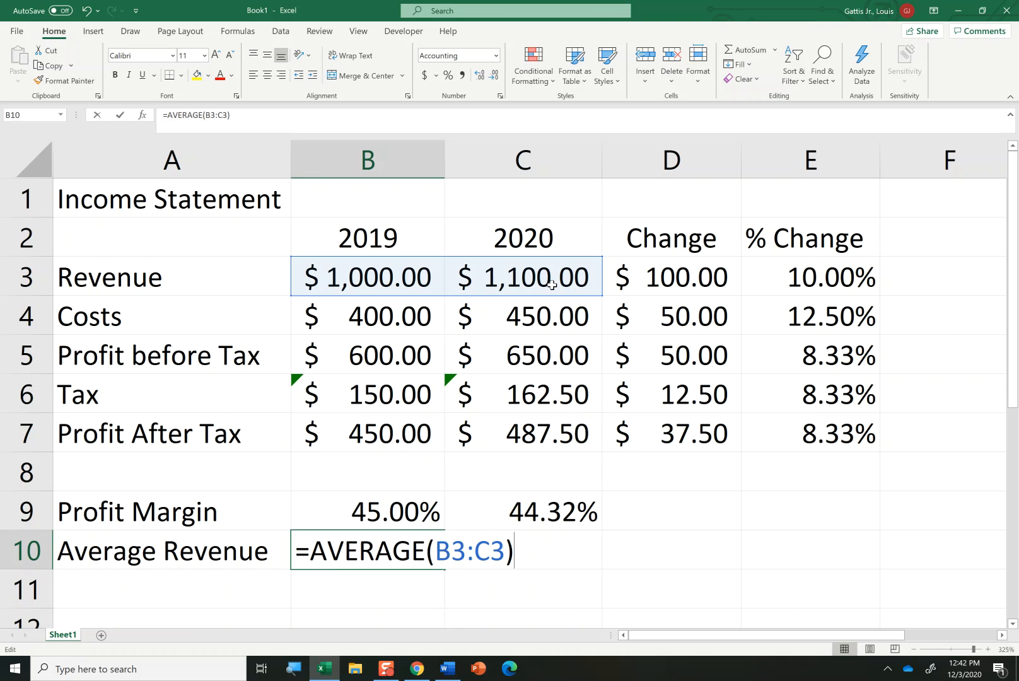
key(Escape)
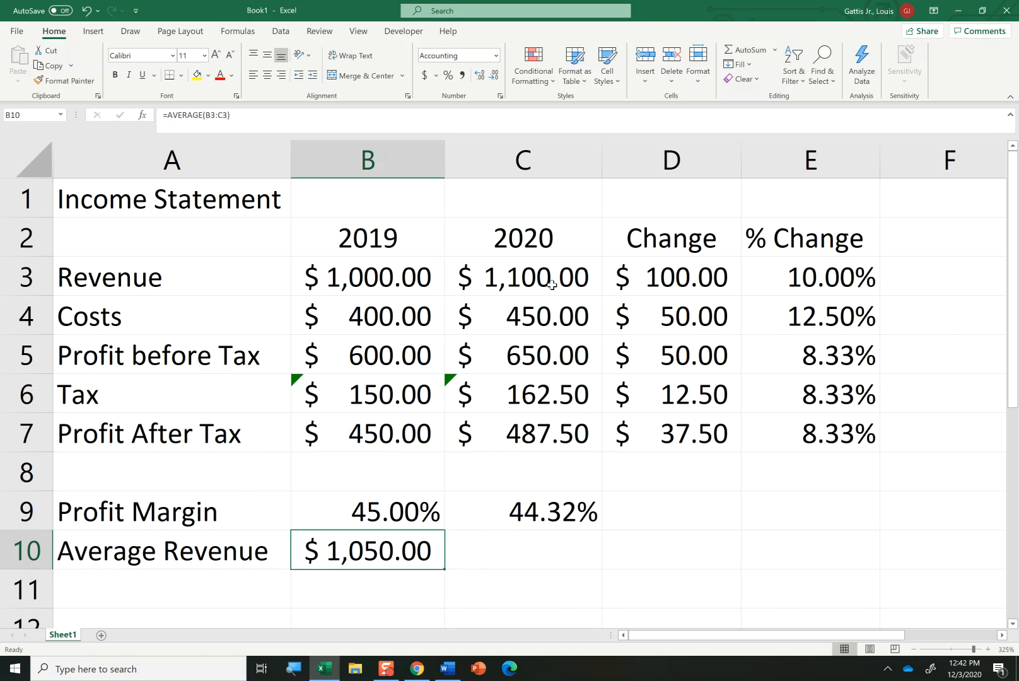
click(386, 386)
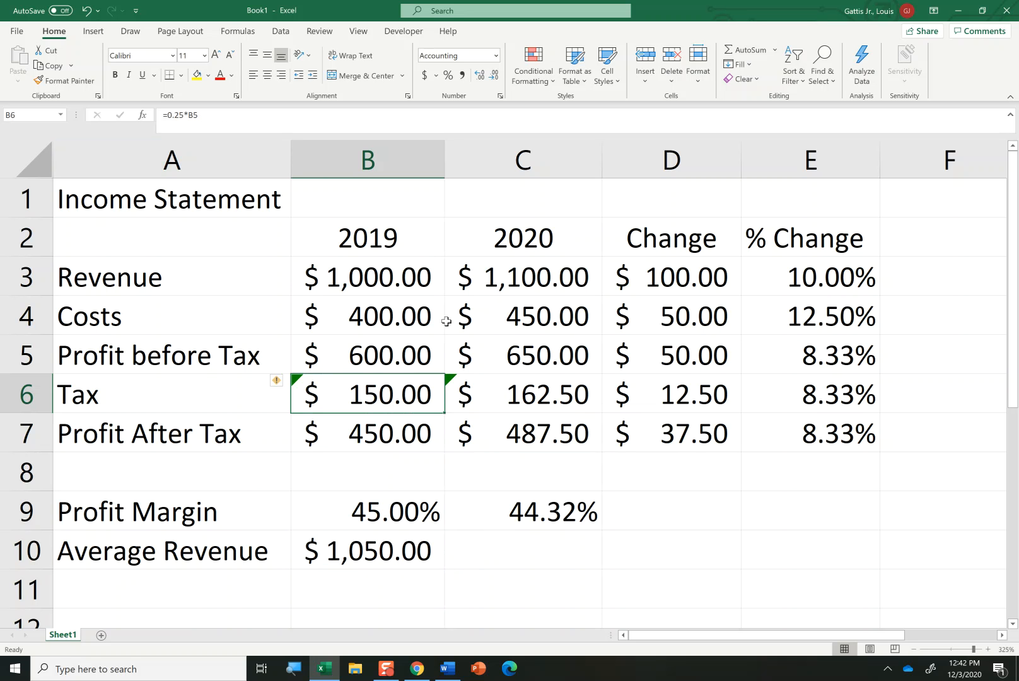
click(385, 555)
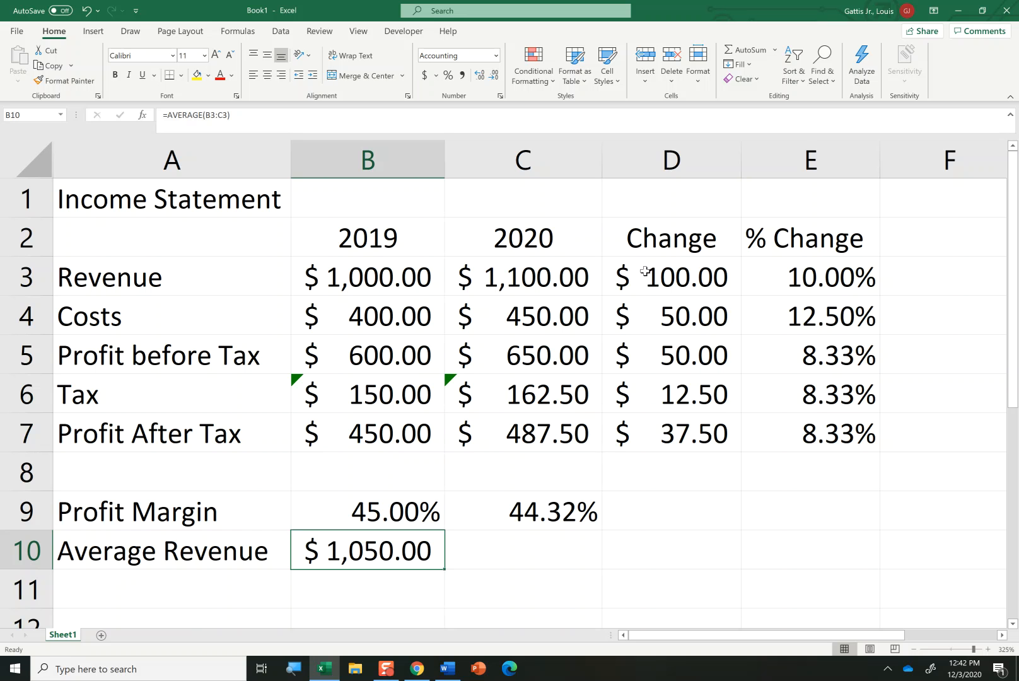
Apply the Calculation cell style to the change and percentage change values in D3:E7.
drag(649, 276, 812, 427)
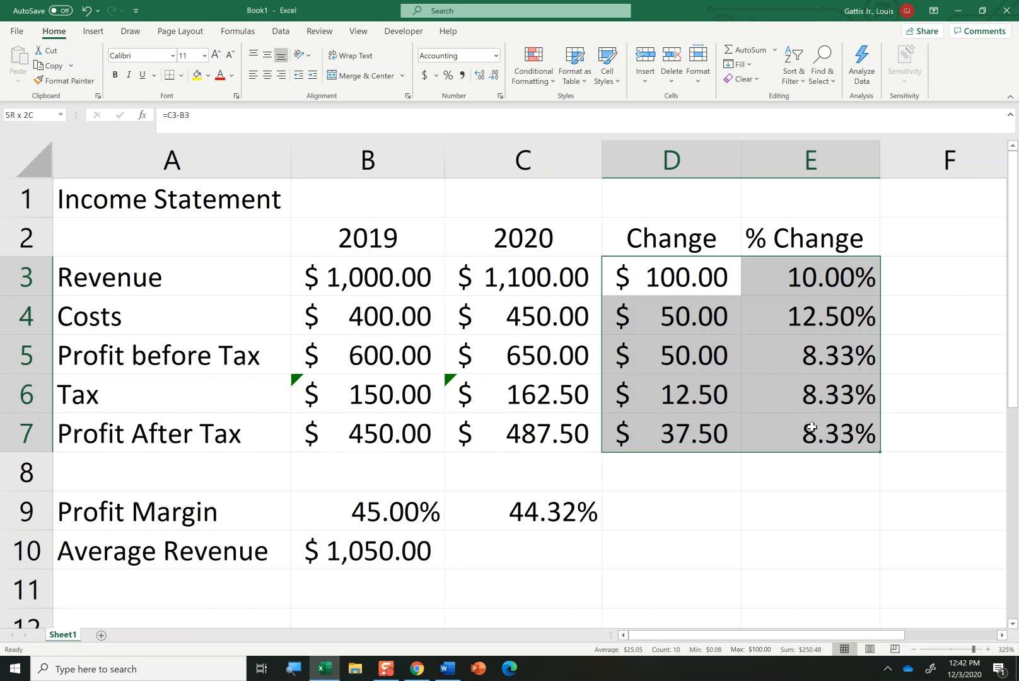
drag(811, 427, 812, 427)
click(607, 84)
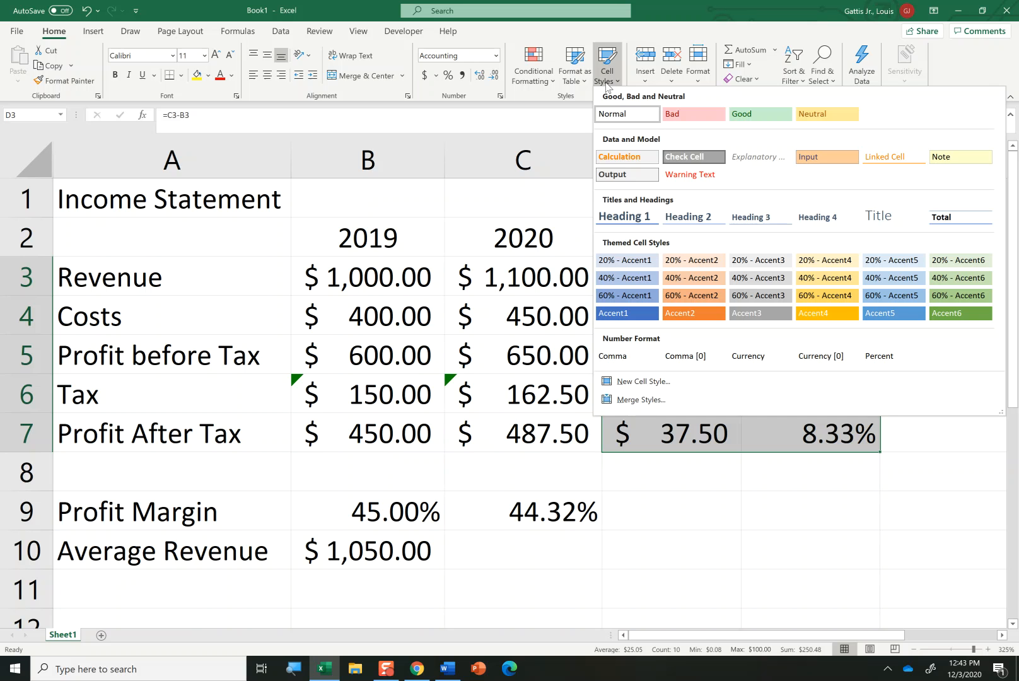
click(621, 157)
click(723, 372)
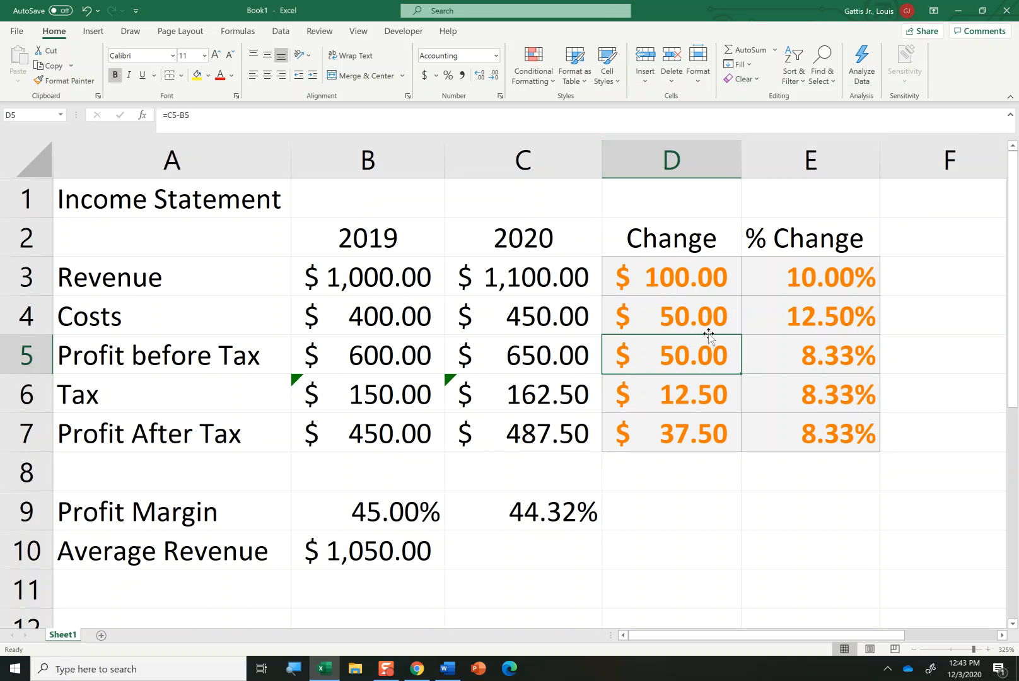
drag(658, 281, 818, 433)
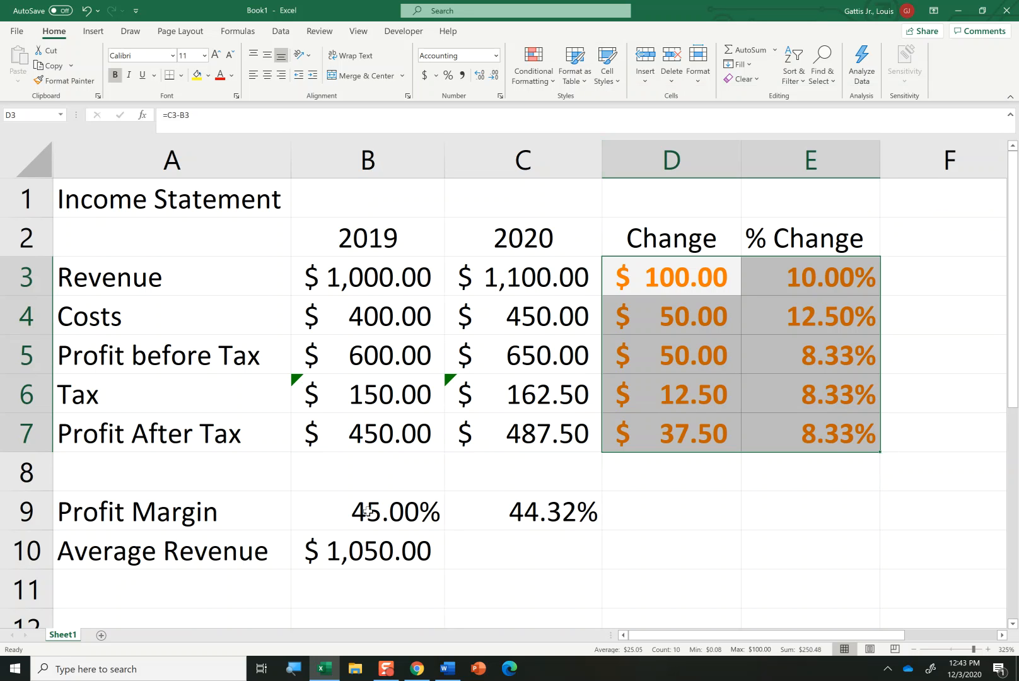
Apply the Calculation cell style to the profit margins in B9:C9 and the average revenue in B10.
click(394, 511)
drag(395, 511, 477, 514)
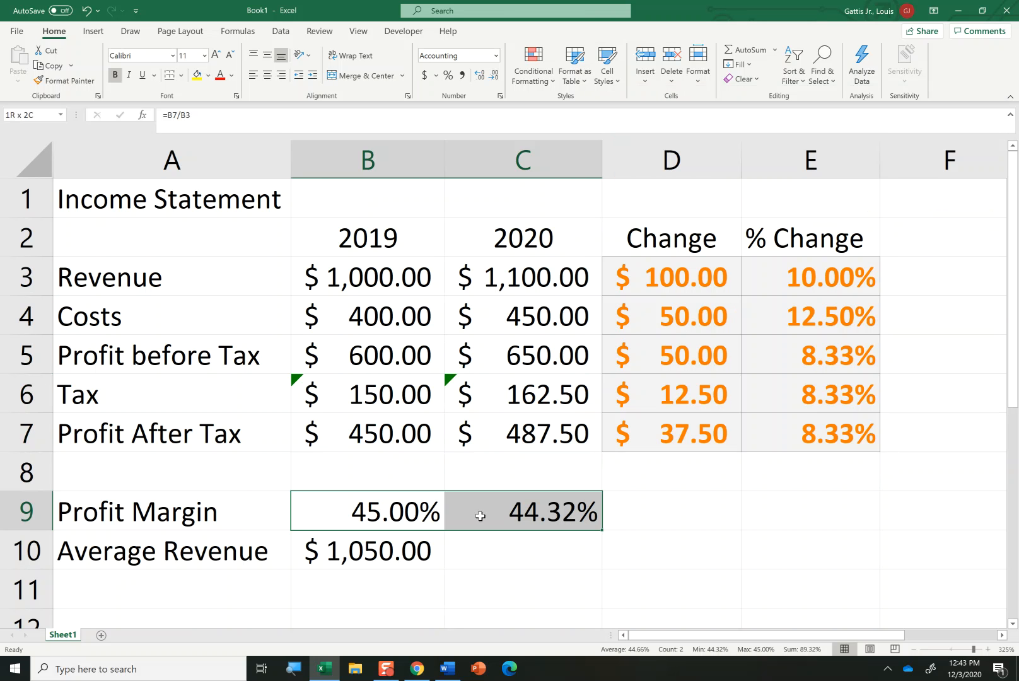
ctrl+click(399, 551)
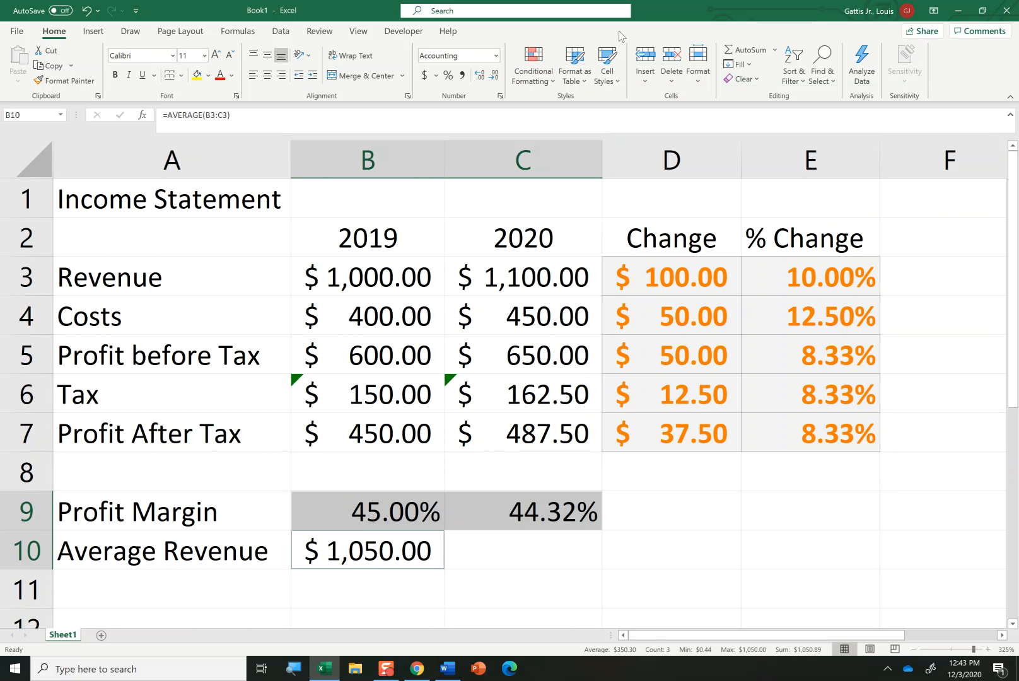
click(608, 76)
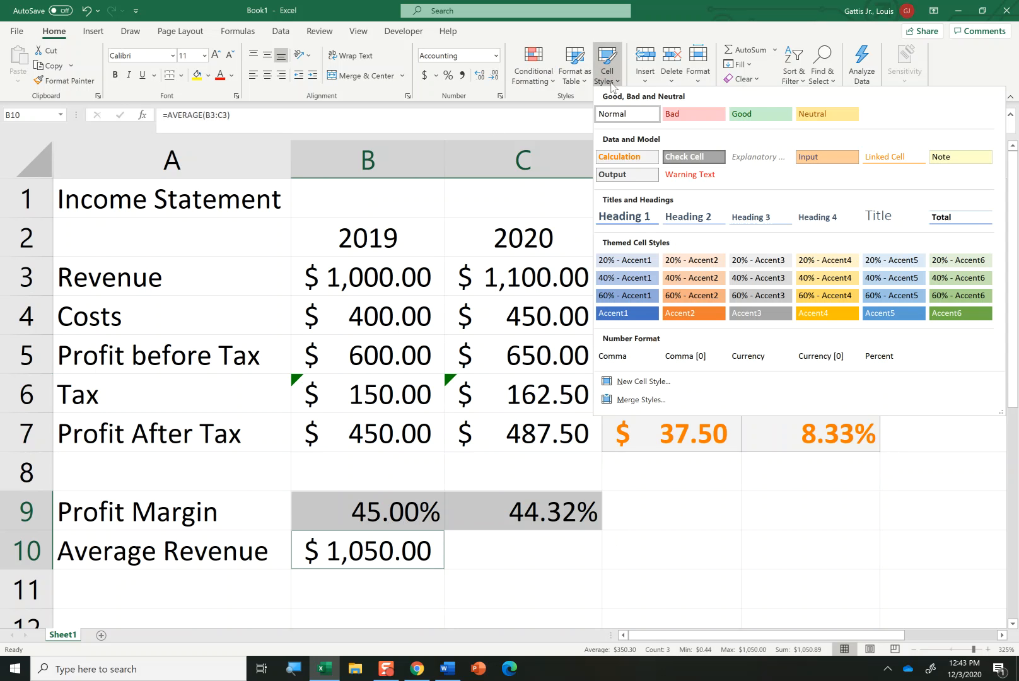
click(634, 158)
click(331, 395)
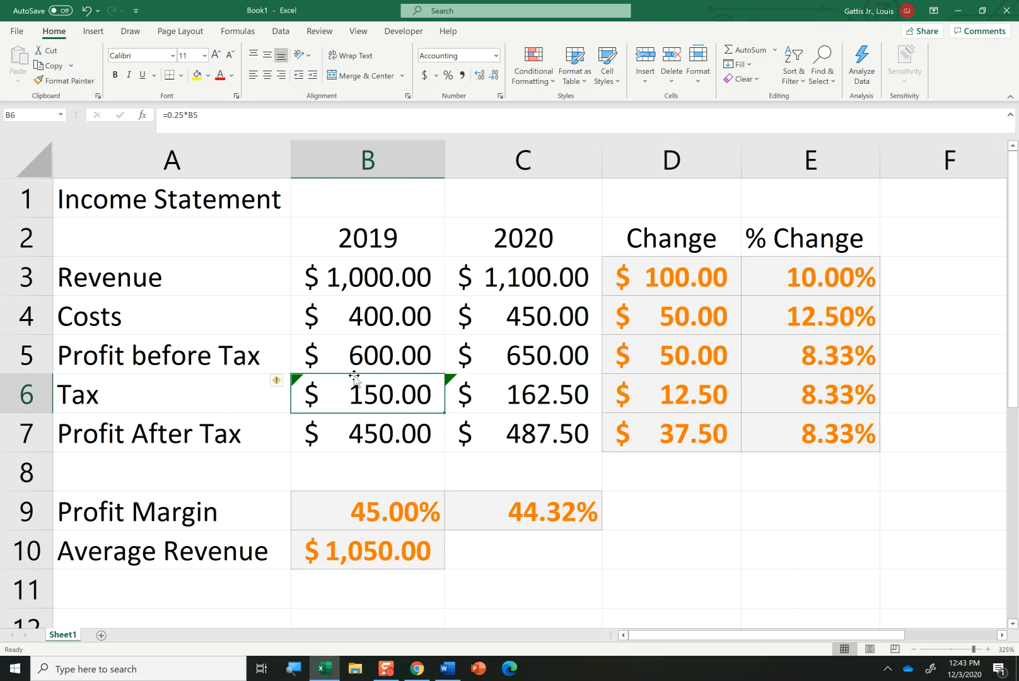
Check which cells hold typed values, and apply the Input cell style to the revenue and cost figures in B3:C4.
click(353, 561)
drag(378, 271, 405, 321)
click(355, 381)
click(375, 275)
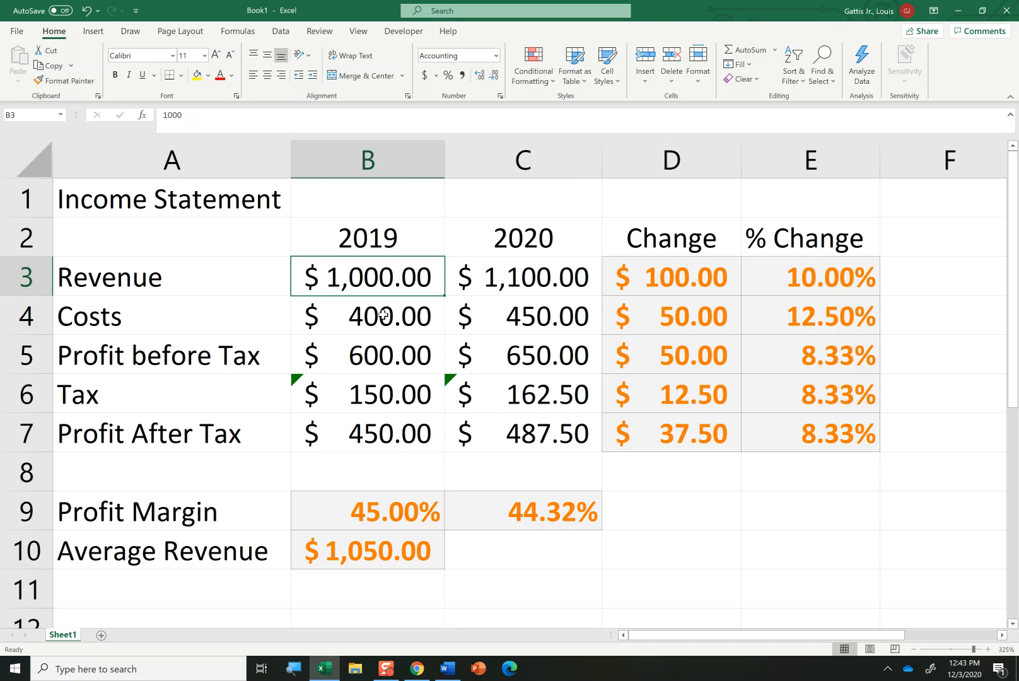
click(382, 316)
click(387, 351)
drag(387, 277, 525, 310)
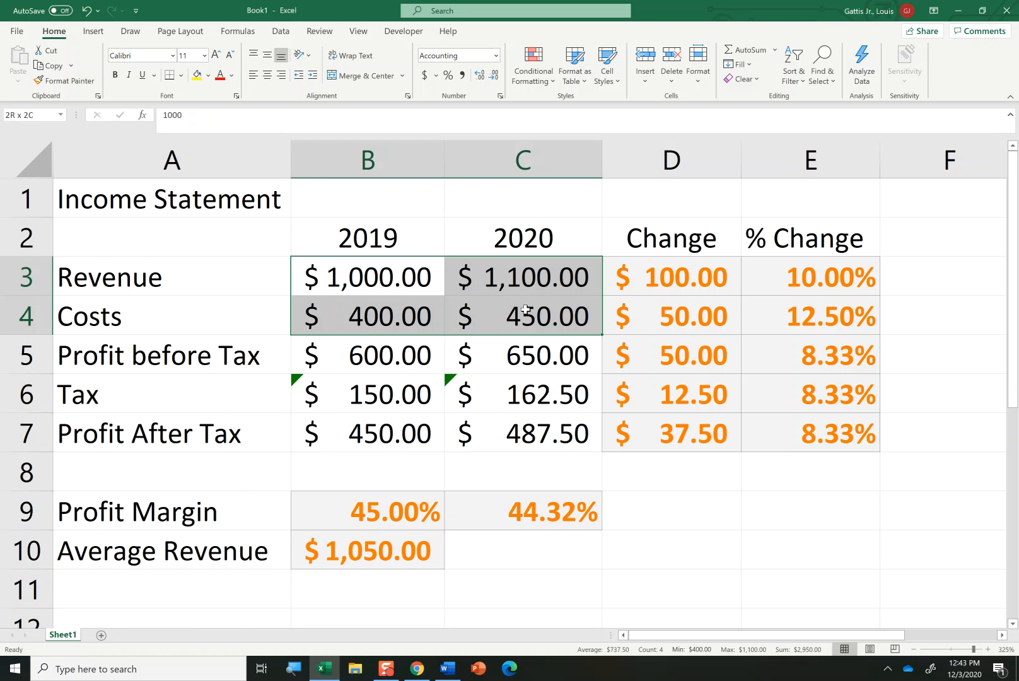
drag(526, 310, 525, 310)
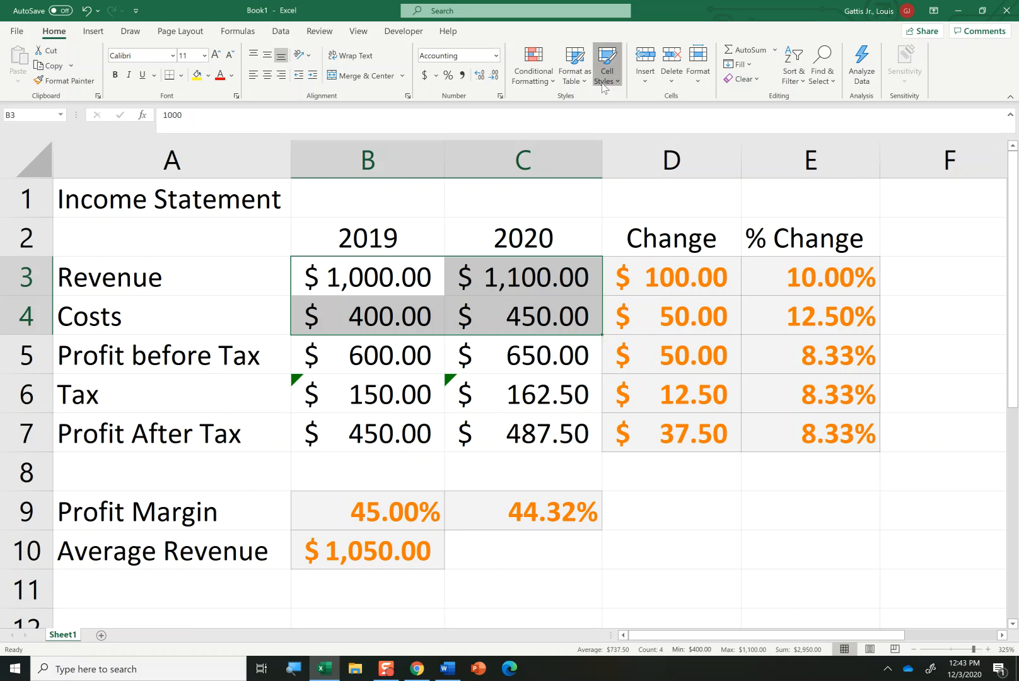
click(604, 88)
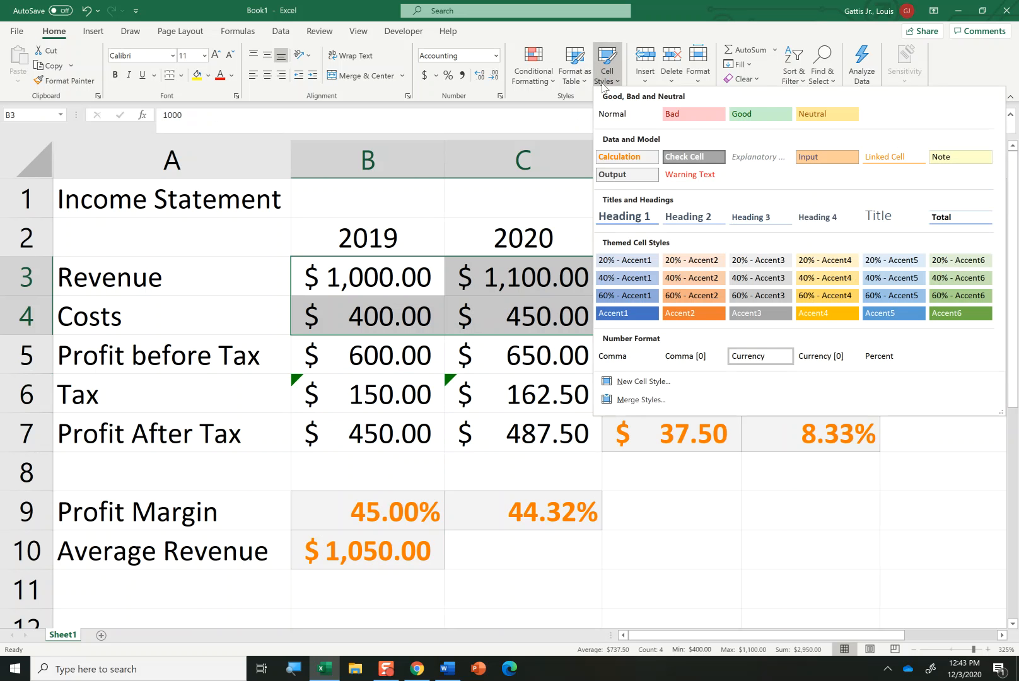
click(826, 161)
Inspect the formulas in rows 5 to 7 and apply the Calculation cell style to B5:C7.
double_click(385, 356)
key(Escape)
double_click(496, 358)
click(391, 396)
click(397, 435)
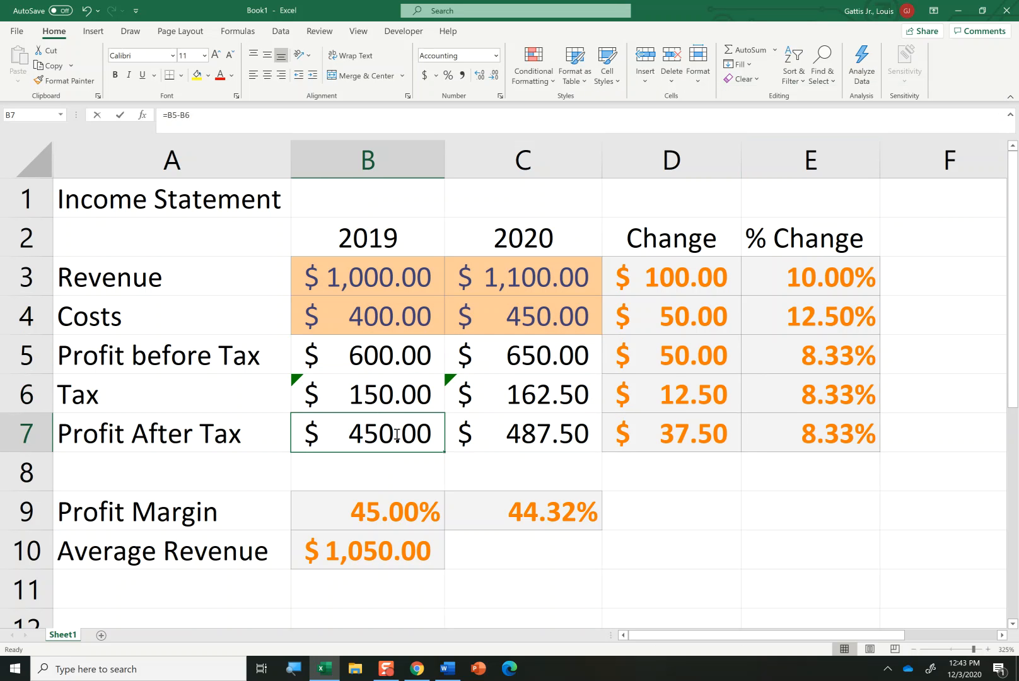
drag(384, 351, 503, 427)
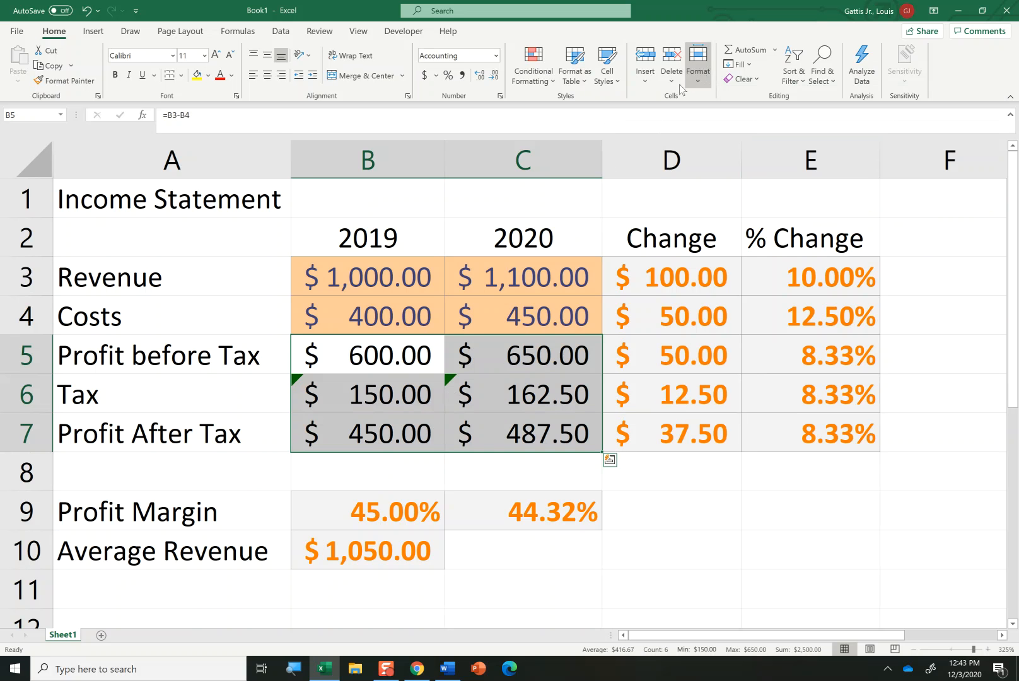
click(608, 81)
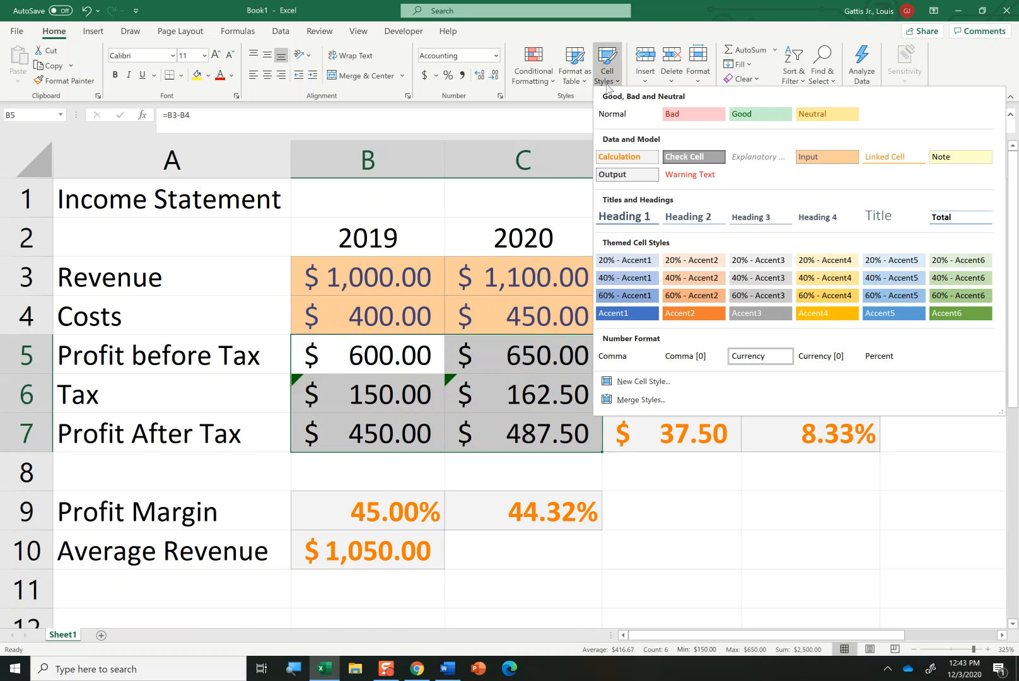
click(626, 156)
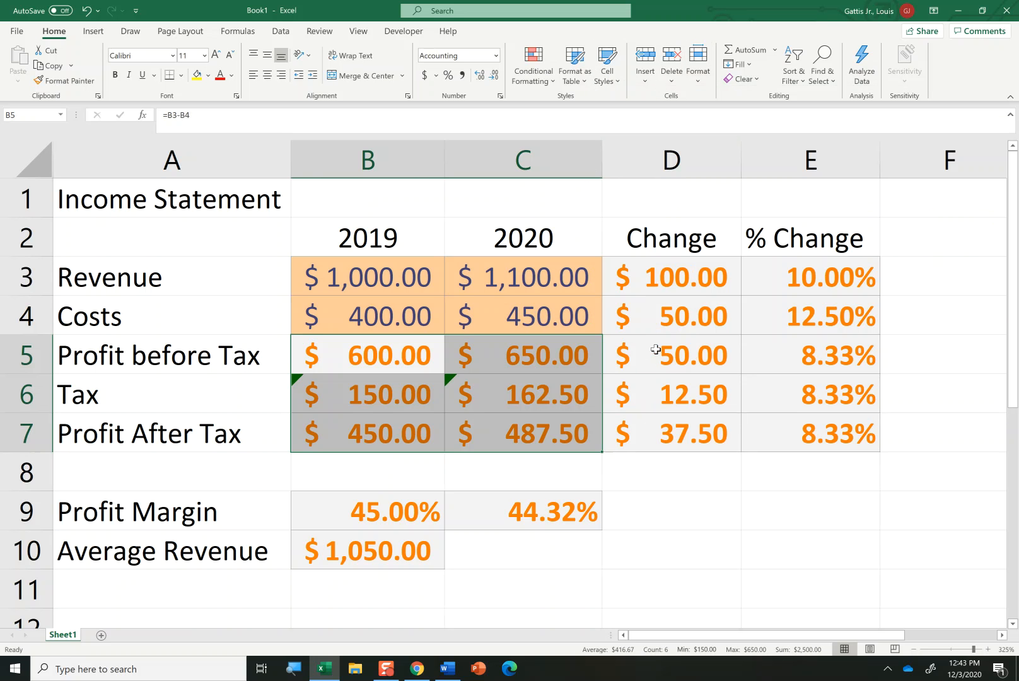
Apply the Output cell style to the 2019 and 2020 Profit After Tax values in B7:C7.
click(532, 422)
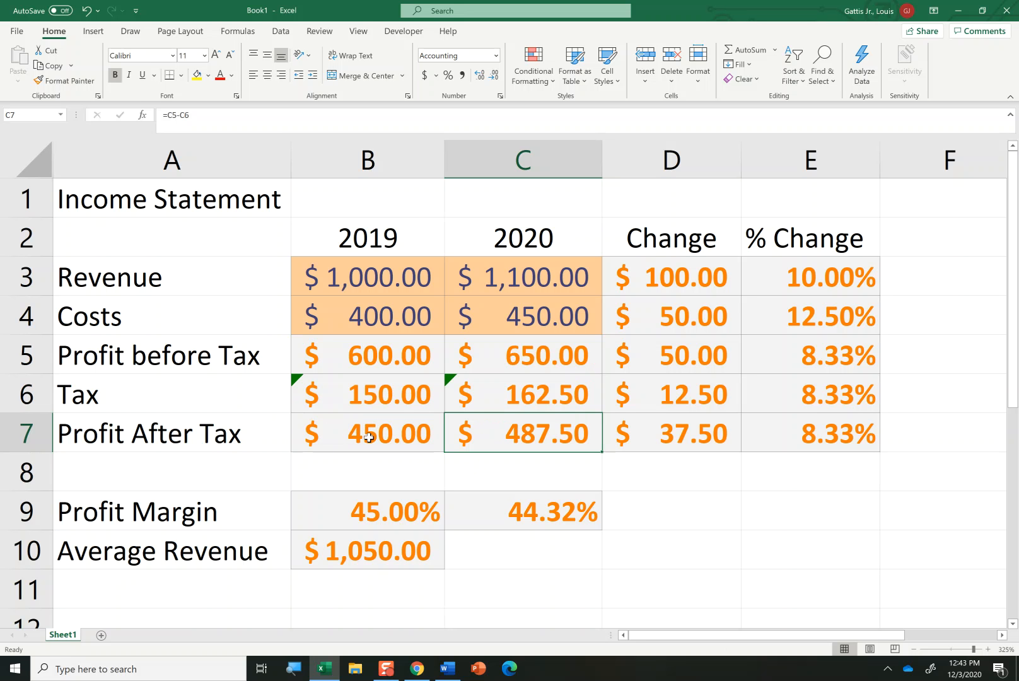
drag(369, 437, 516, 432)
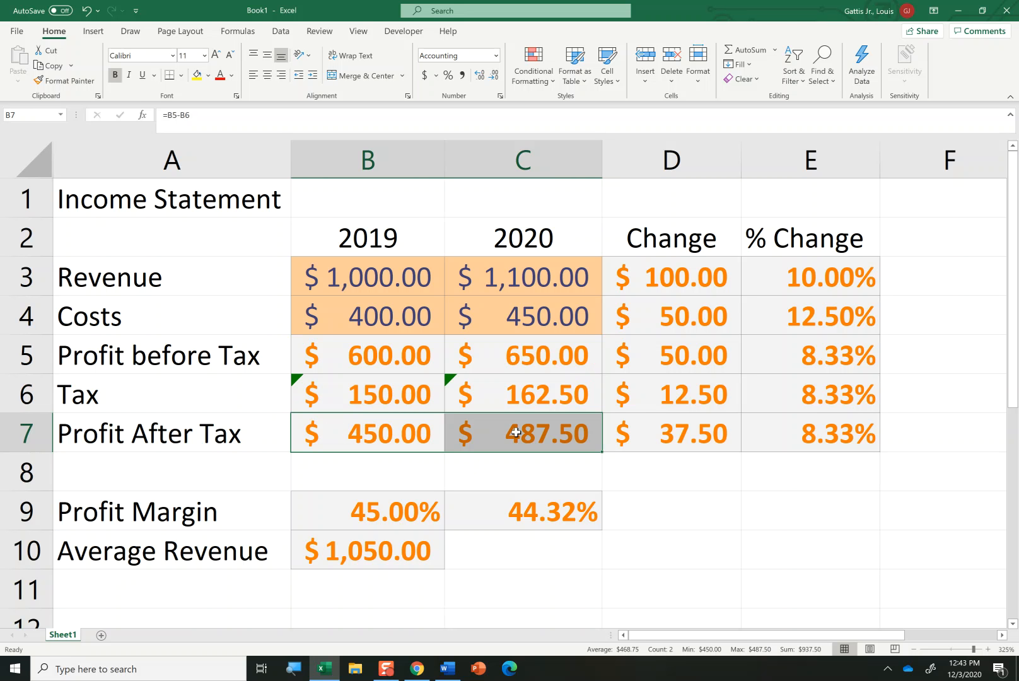
click(609, 75)
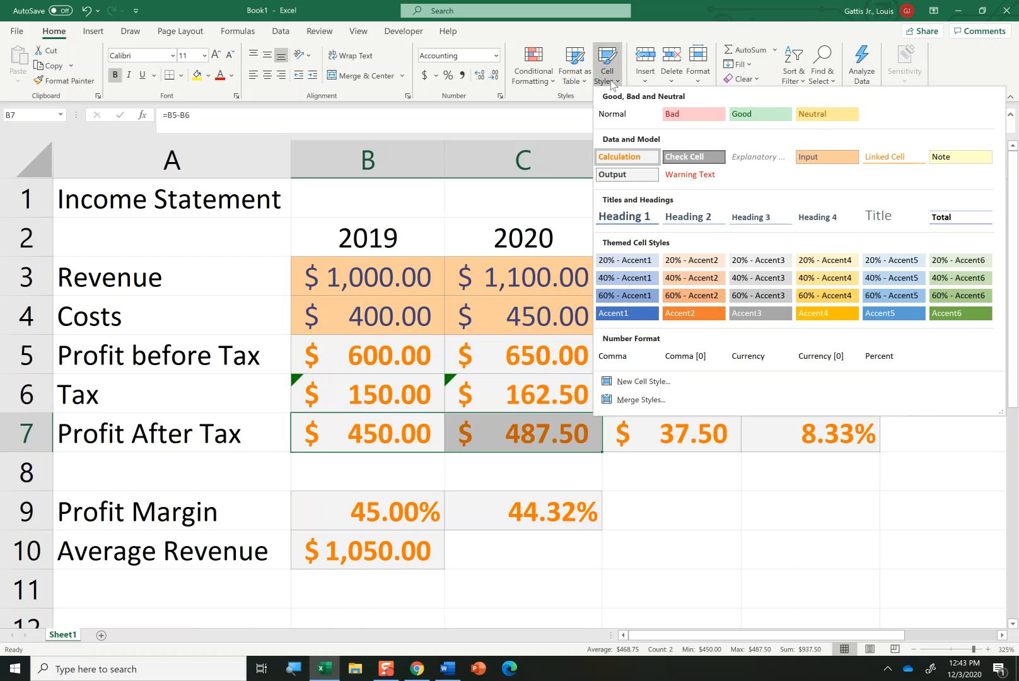
click(624, 174)
click(462, 396)
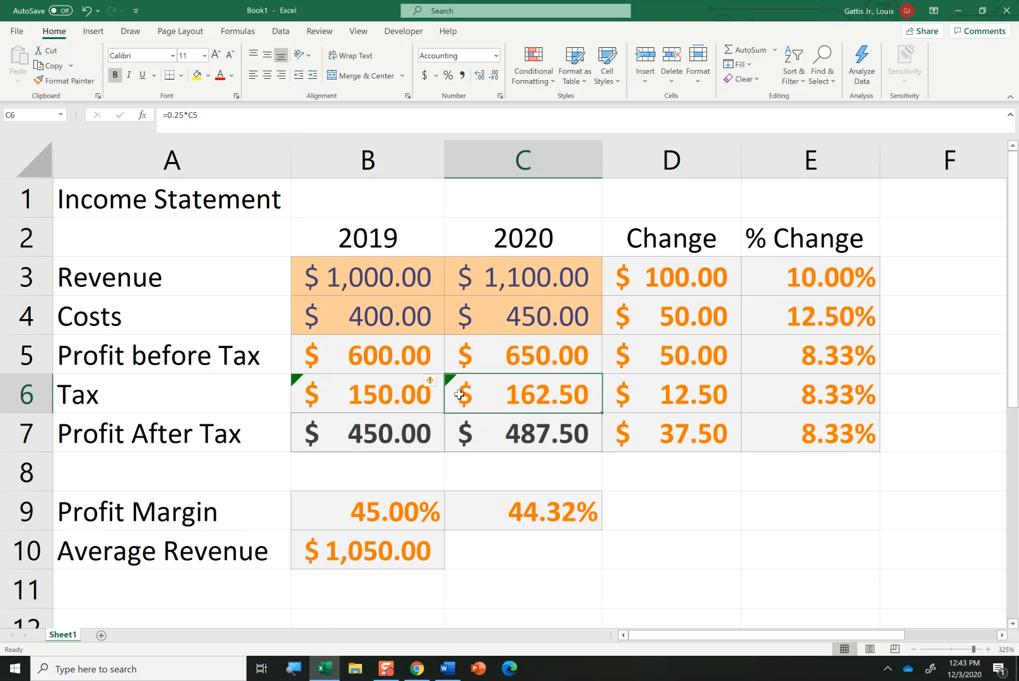
Review the styled output, input and calculation cells in B3:C7 and check the average revenue formula in B10.
drag(357, 429, 503, 435)
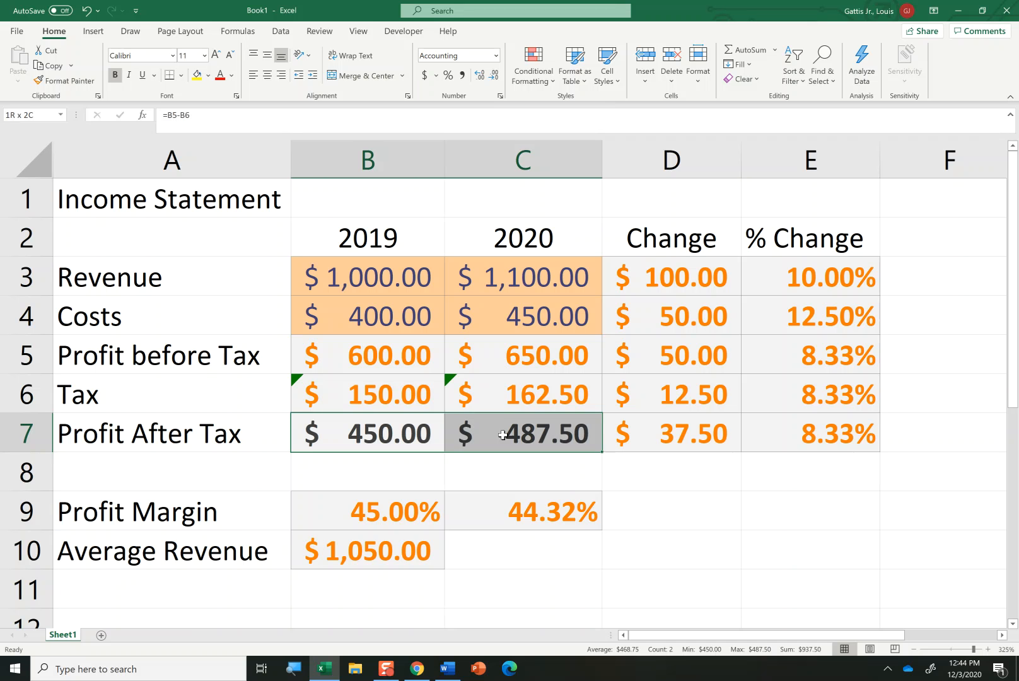
click(338, 440)
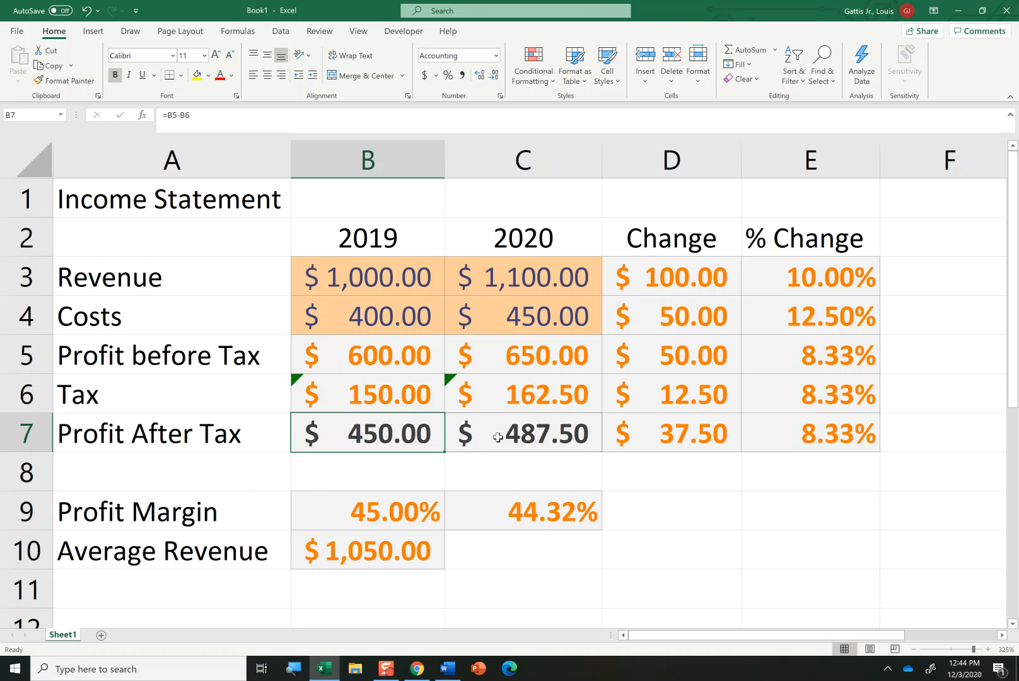
click(555, 435)
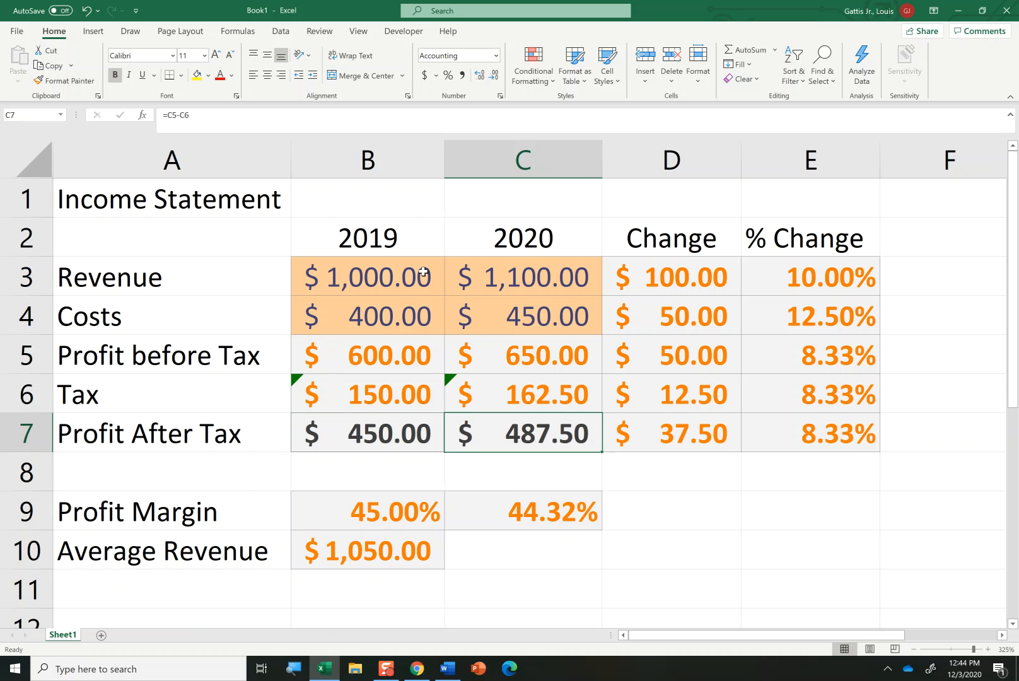
drag(339, 269, 522, 305)
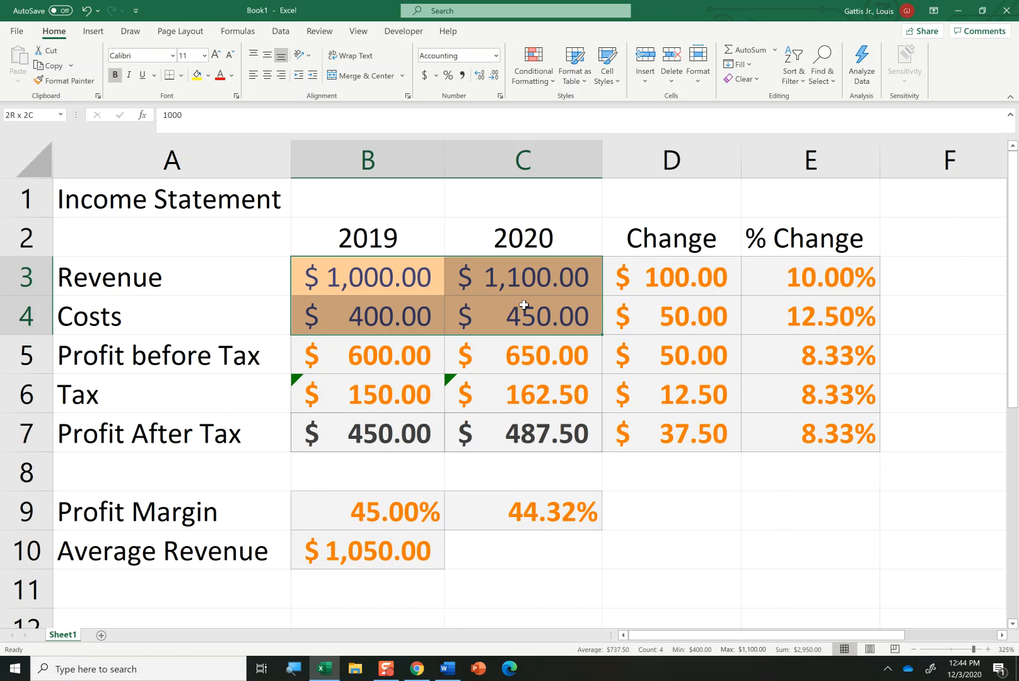
drag(340, 363, 504, 435)
click(509, 487)
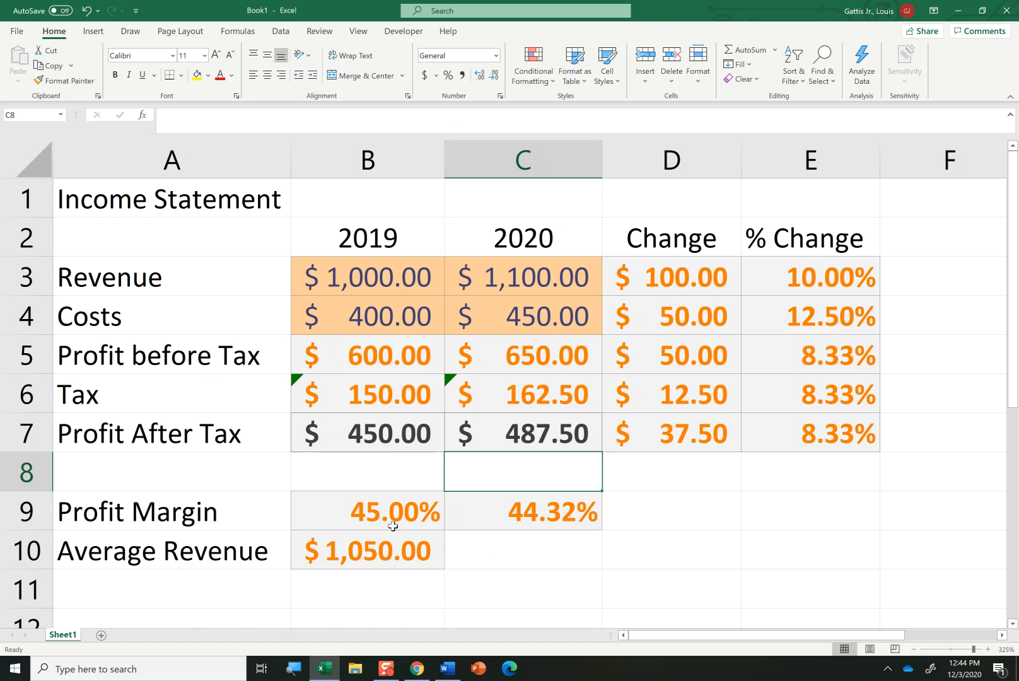
click(371, 555)
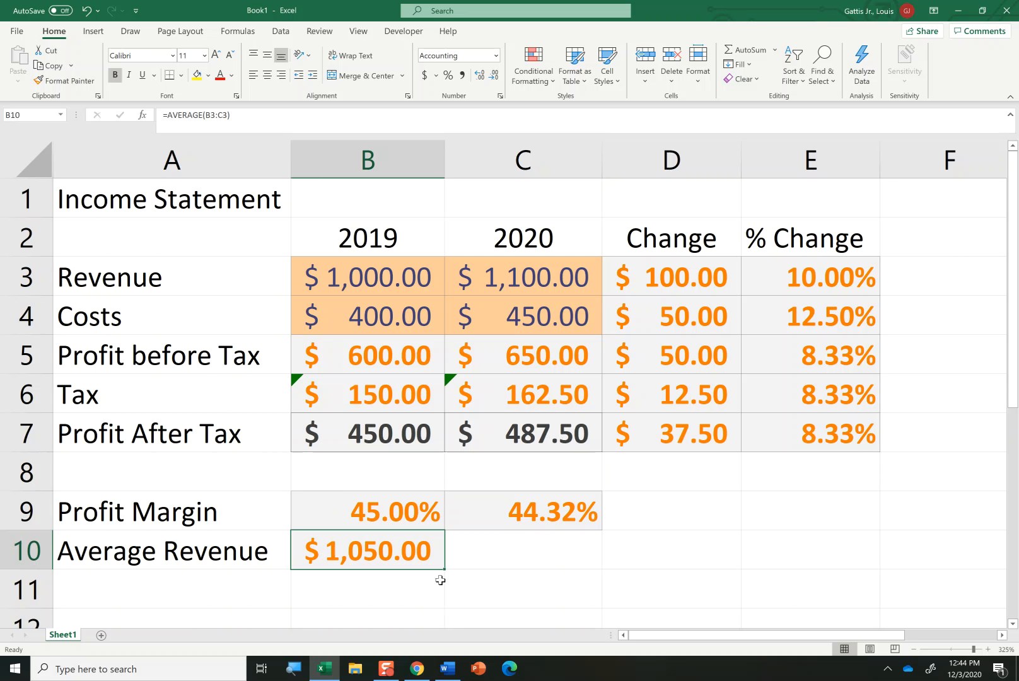